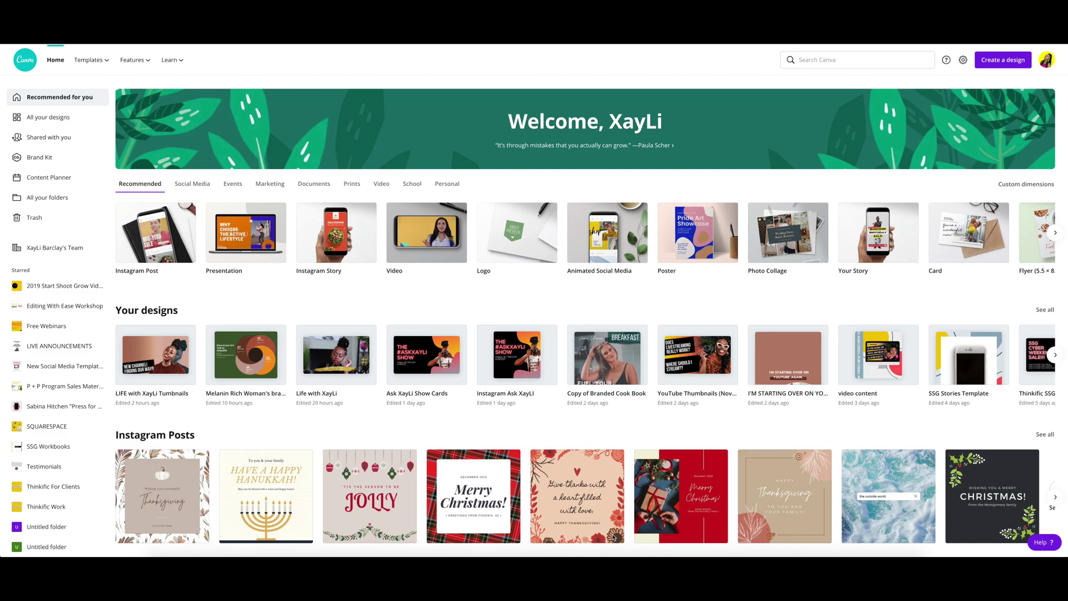
Create a new blank Video design at 1920 × 1080 px from the recommended design types.
scroll(614, 537, right, 1)
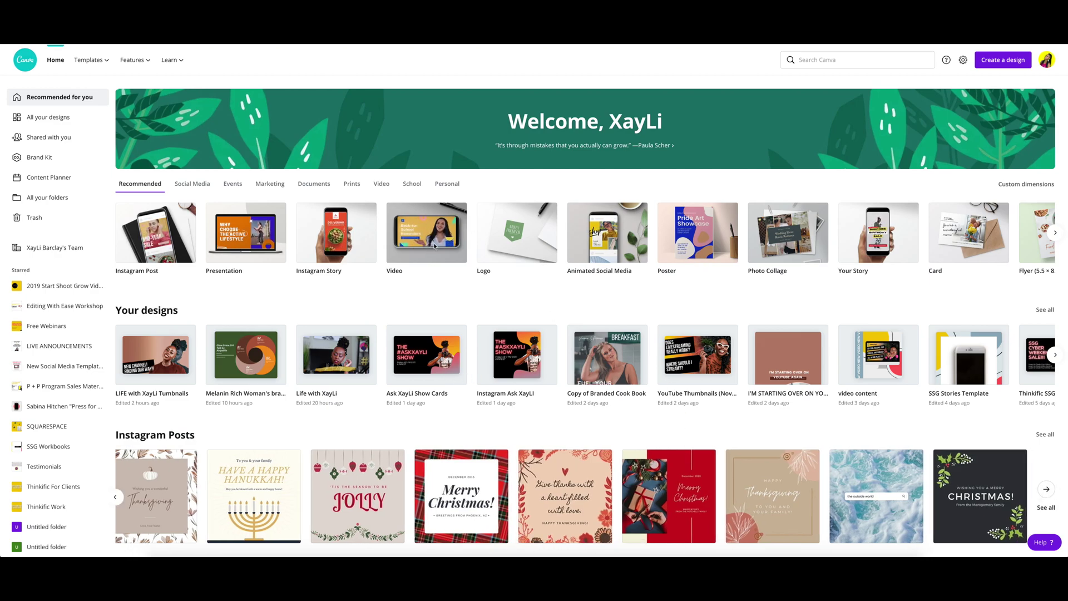
click(806, 61)
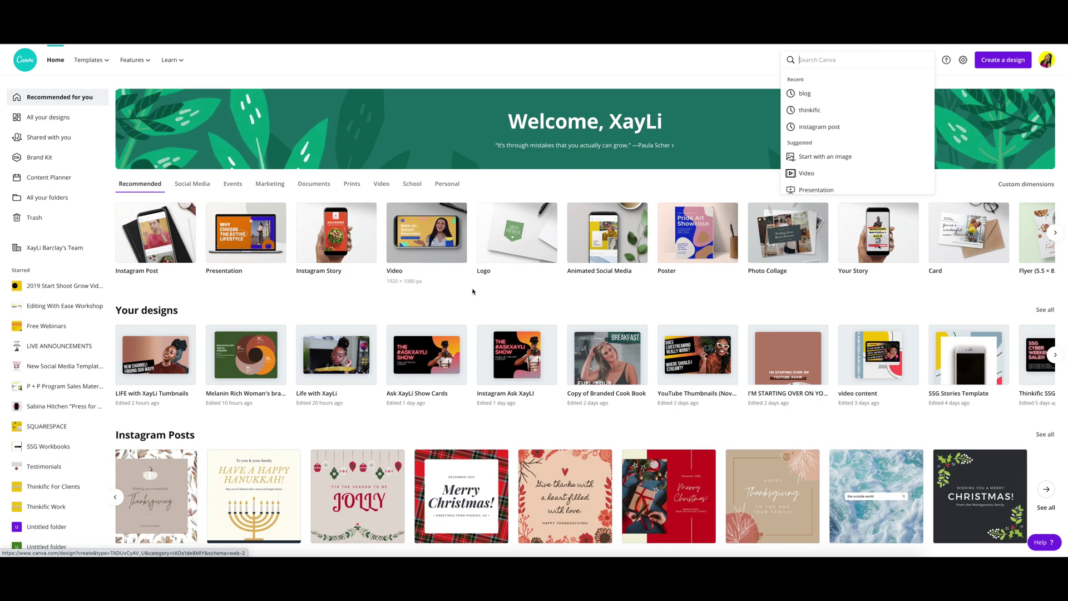
click(400, 258)
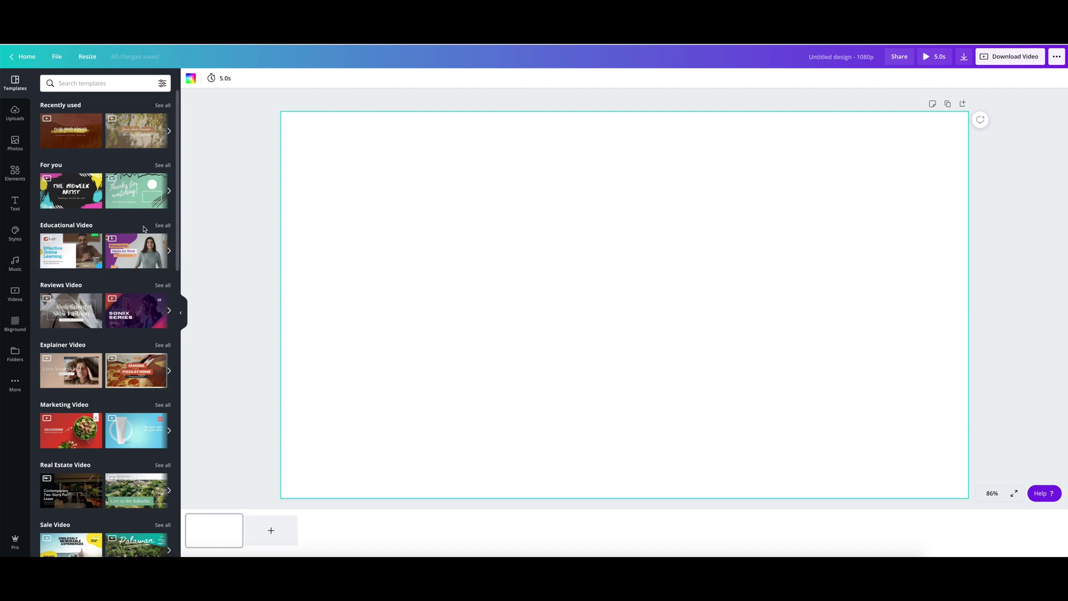
Browse all Educational Video templates, inspect the pages of the Colorful Geometric Design Education template, and return to the template categories.
click(161, 226)
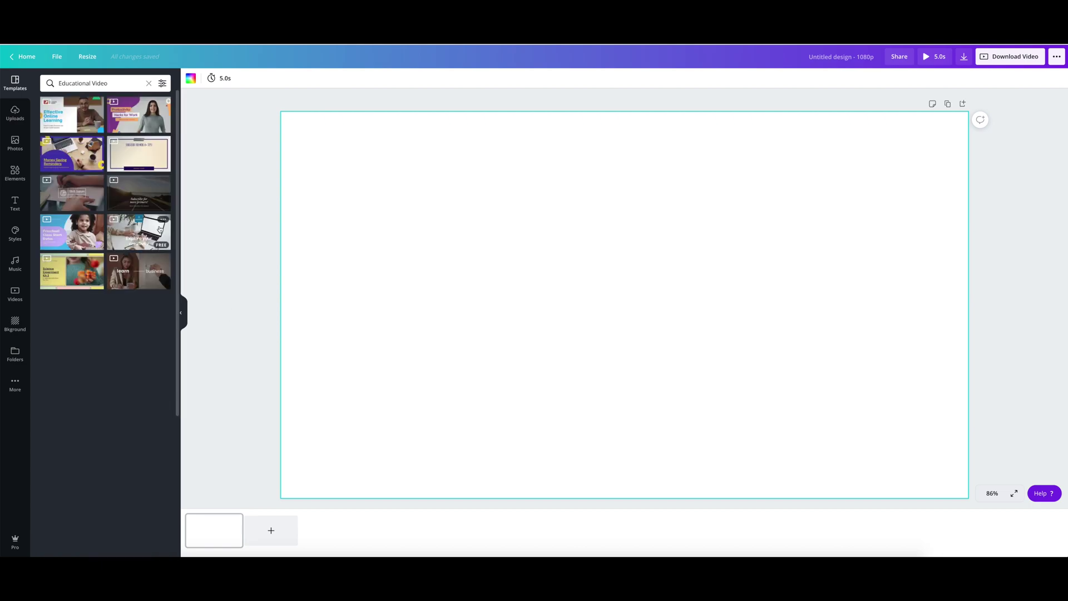
scroll(105, 299, down, 5)
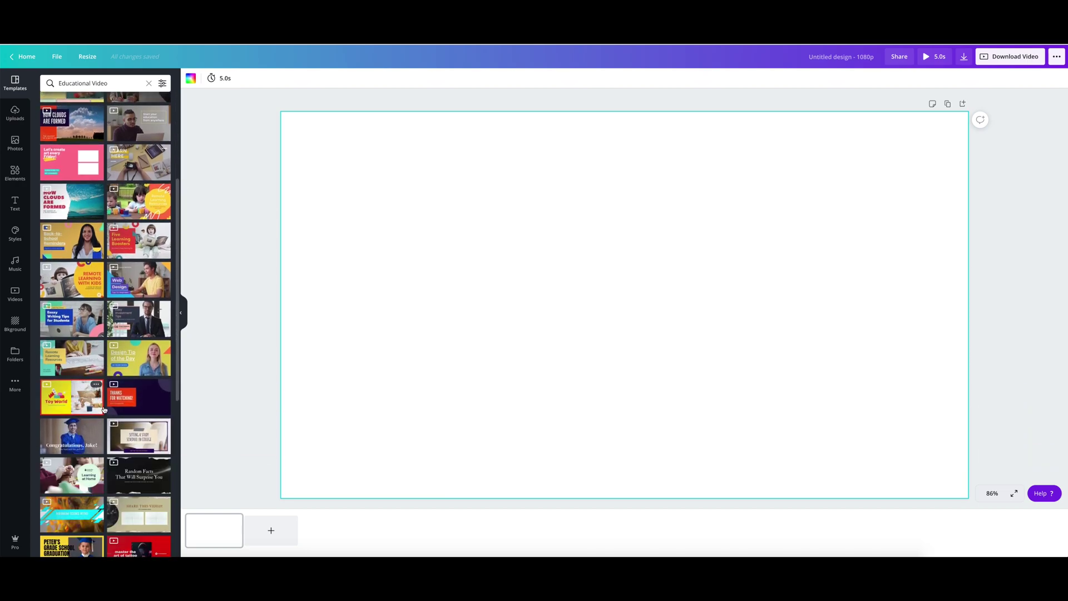
click(128, 358)
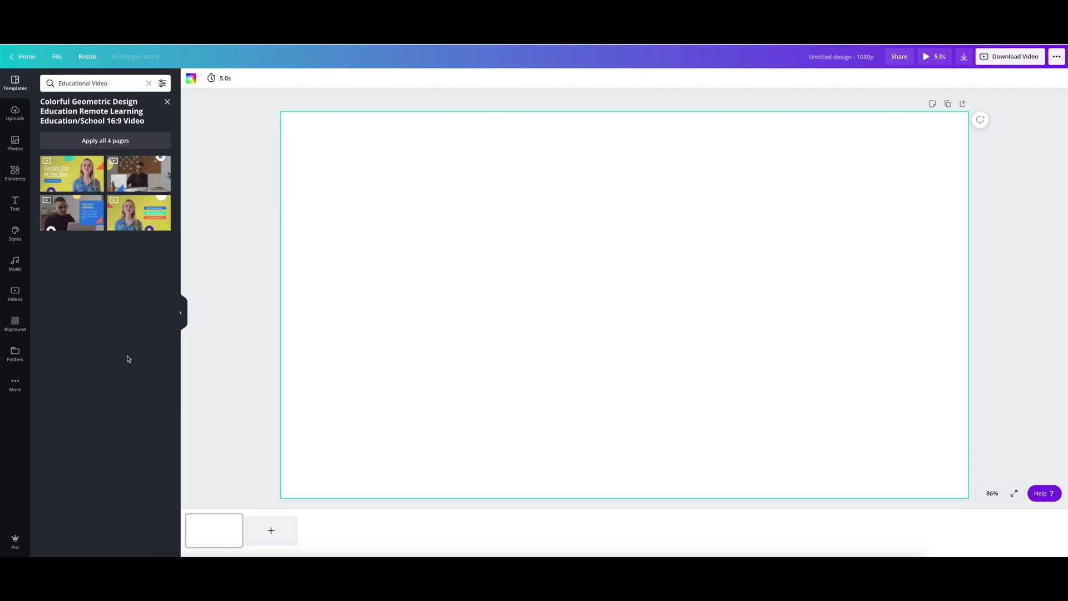
click(167, 103)
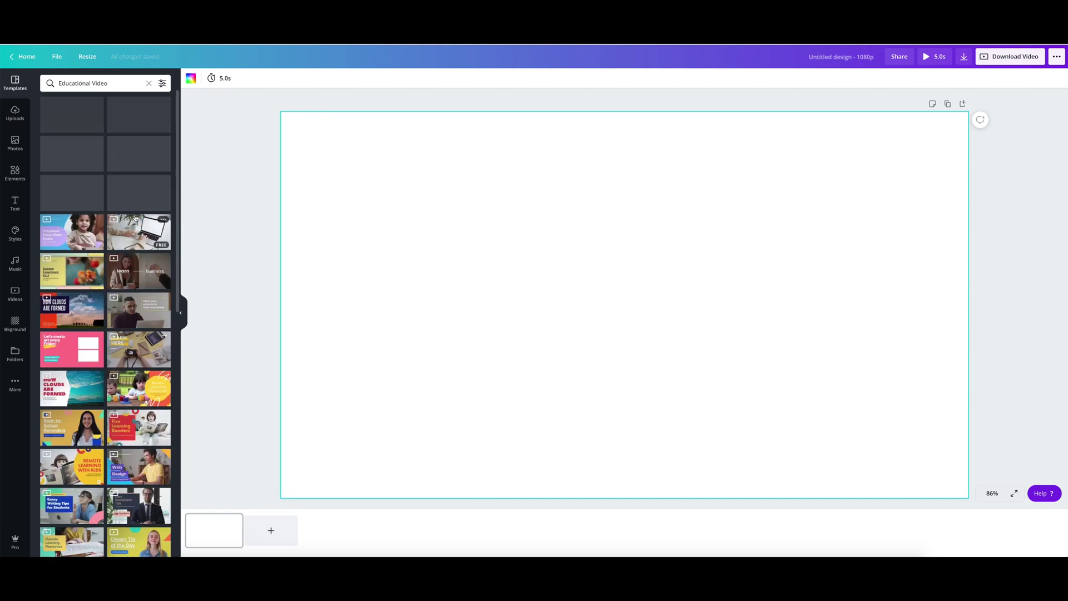
click(149, 85)
Look through the video template categories from Educational Video down to YouTube Outro.
scroll(67, 281, down, 2)
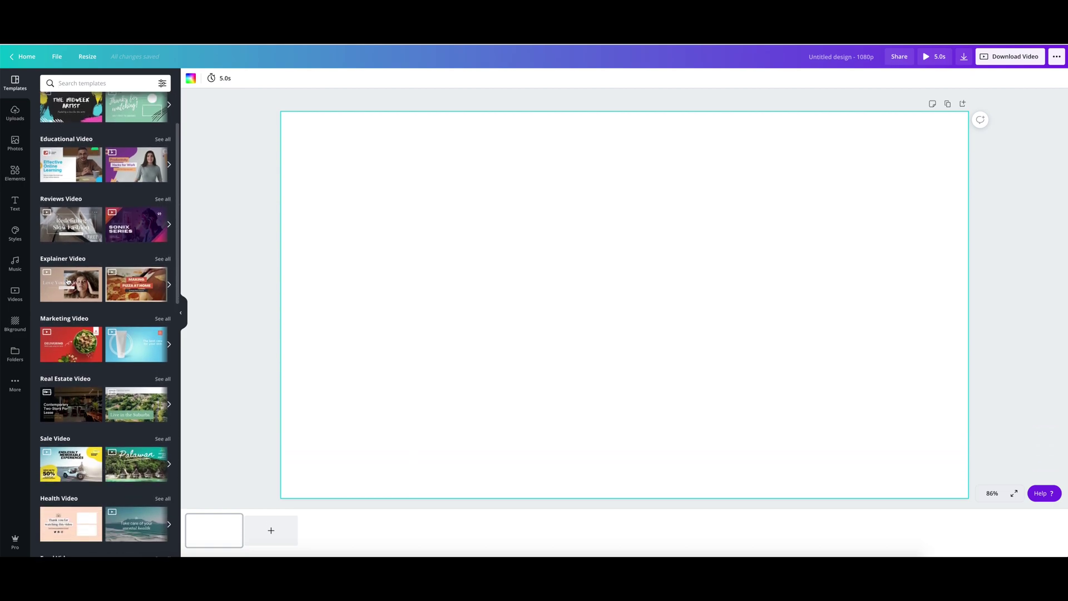
scroll(68, 281, down, 2)
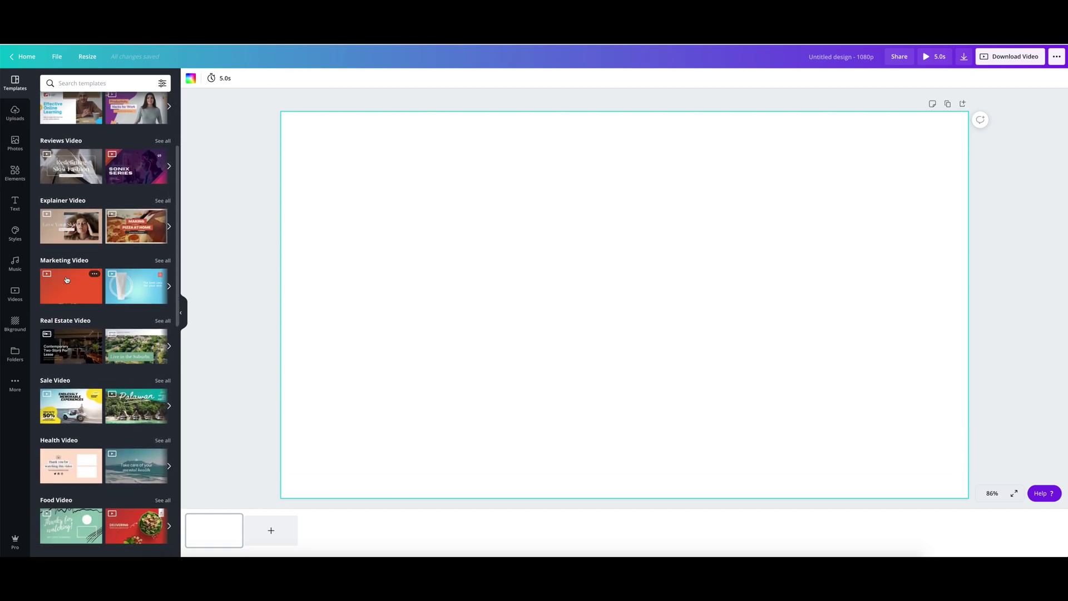
scroll(67, 280, down, 2)
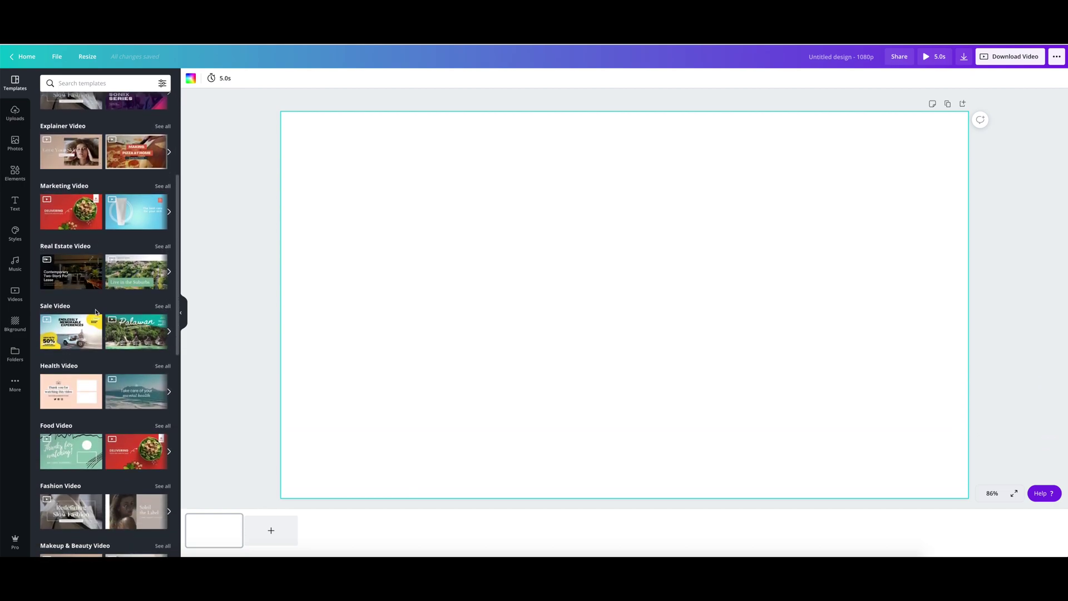
scroll(96, 312, down, 5)
scroll(95, 309, down, 1)
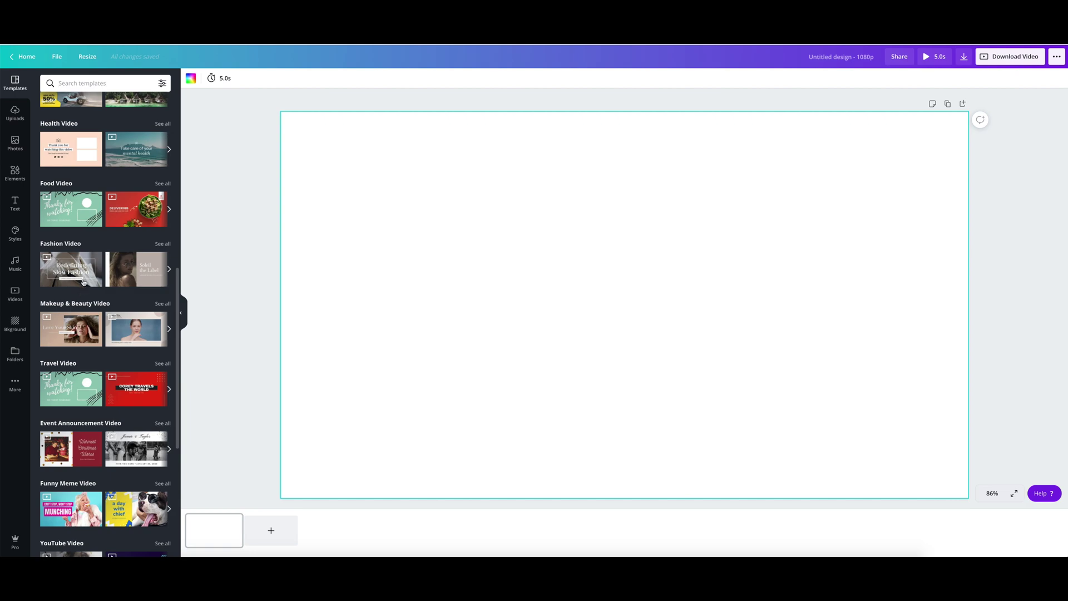
mouse_move(83, 283)
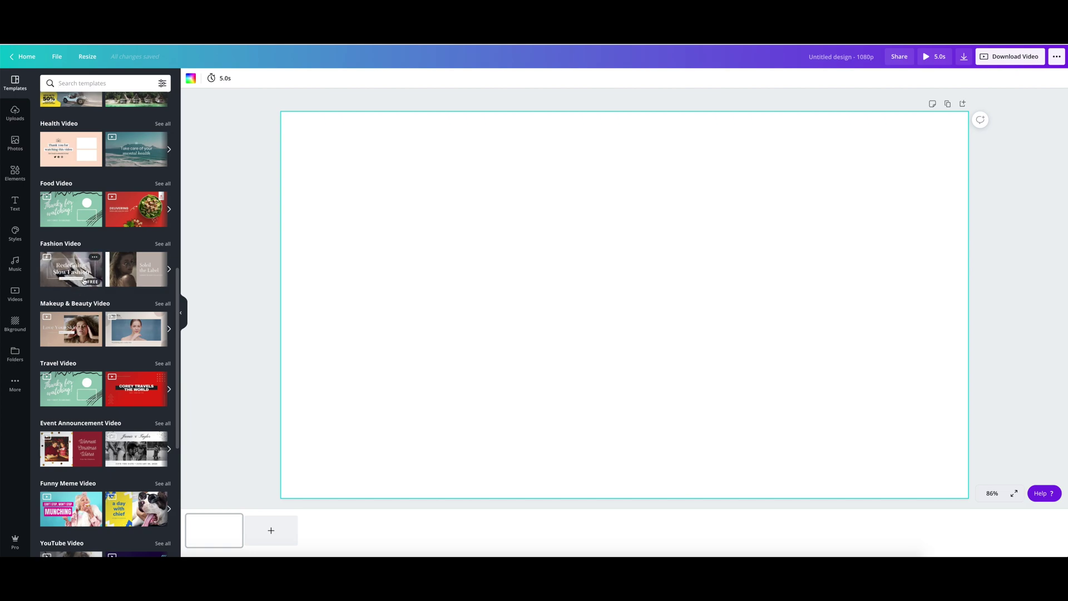
scroll(132, 333, down, 2)
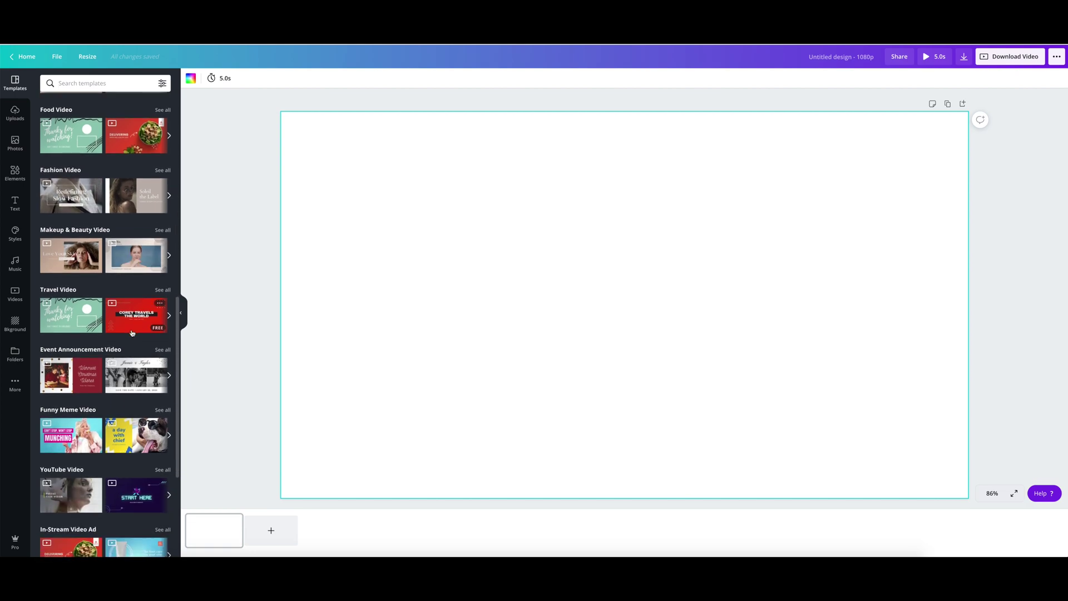
scroll(132, 333, down, 3)
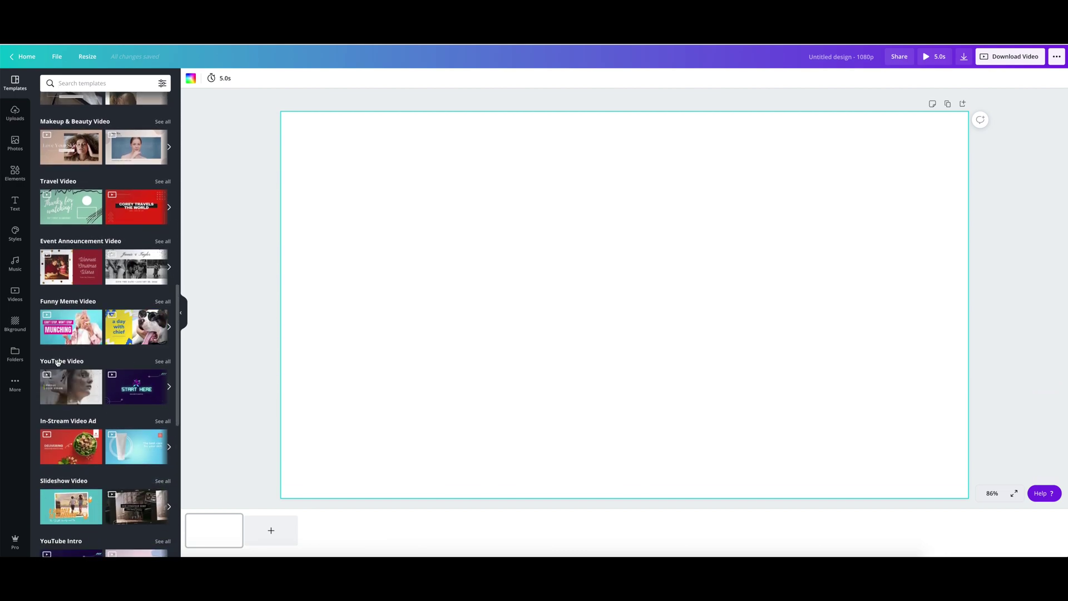
scroll(73, 363, down, 3)
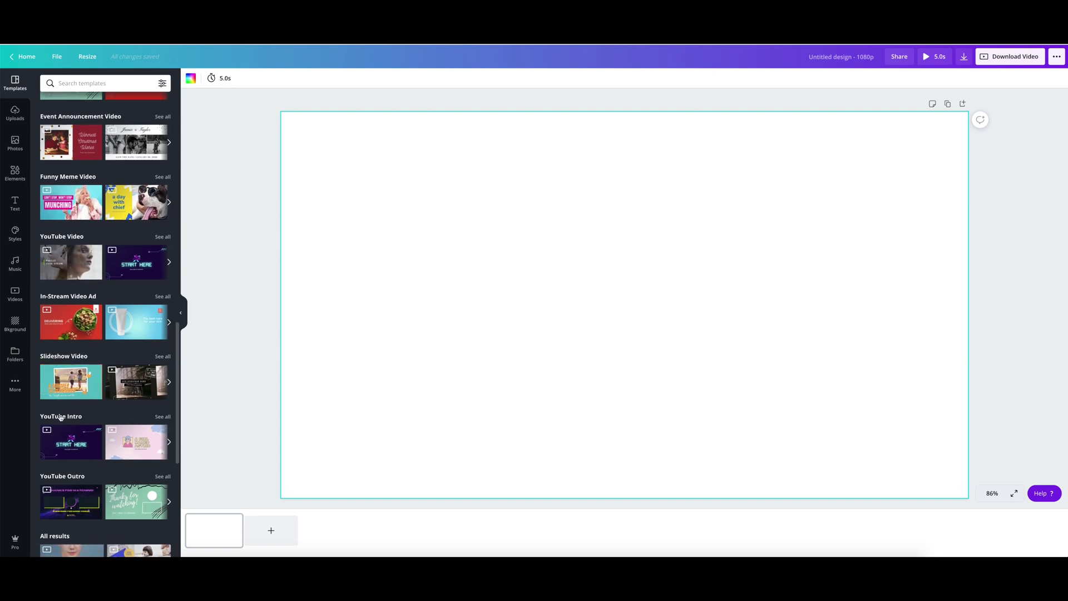
Find the Peach and Orange Vibrant Food YouTube Intro among the YouTube Intro templates and apply its READY layout to the first page.
click(161, 417)
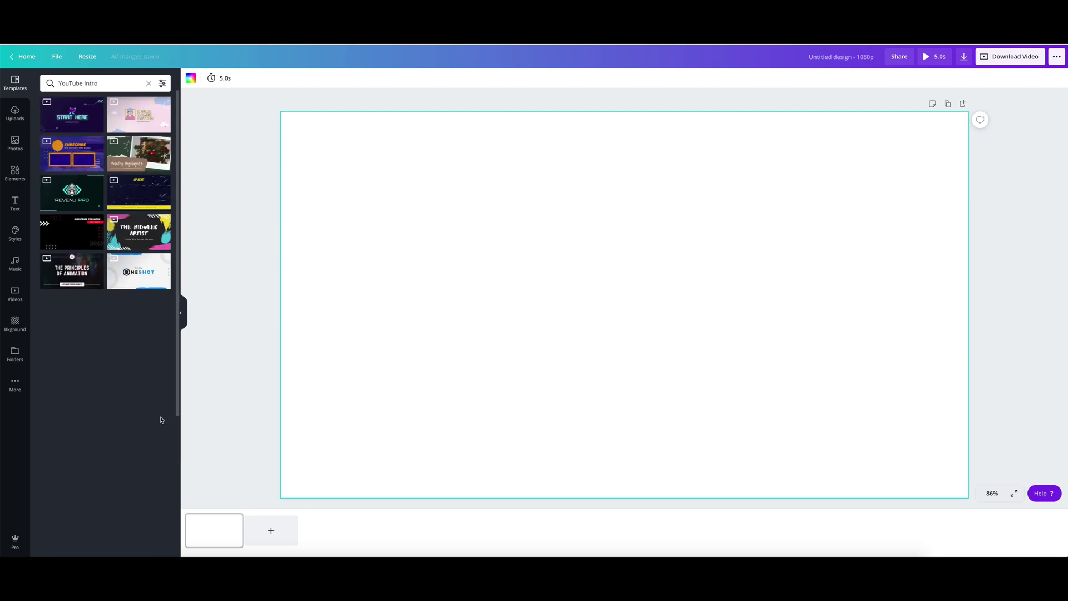
scroll(111, 415, down, 5)
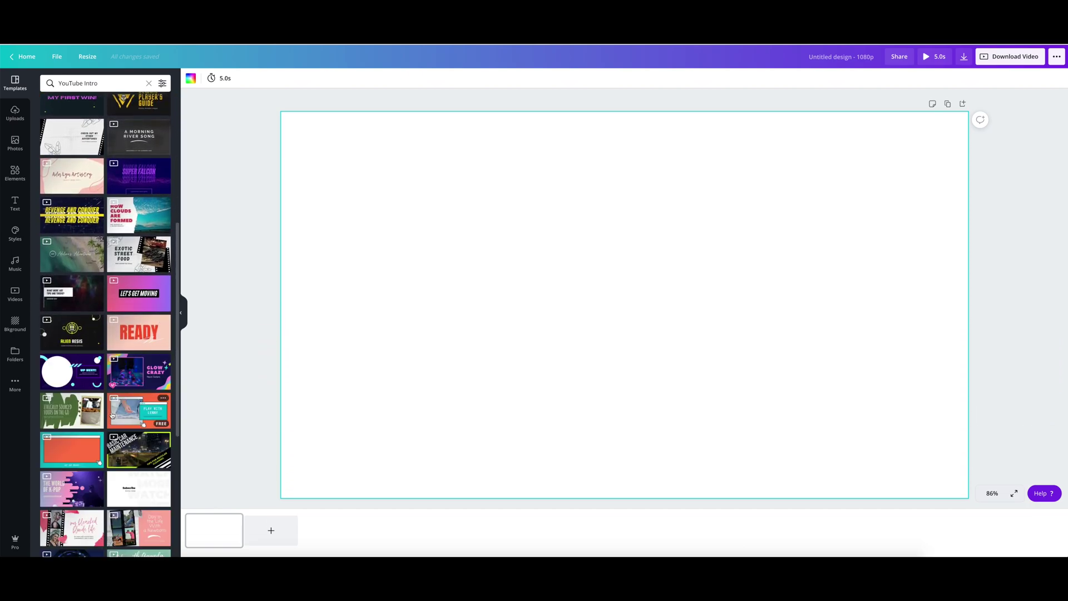
click(115, 344)
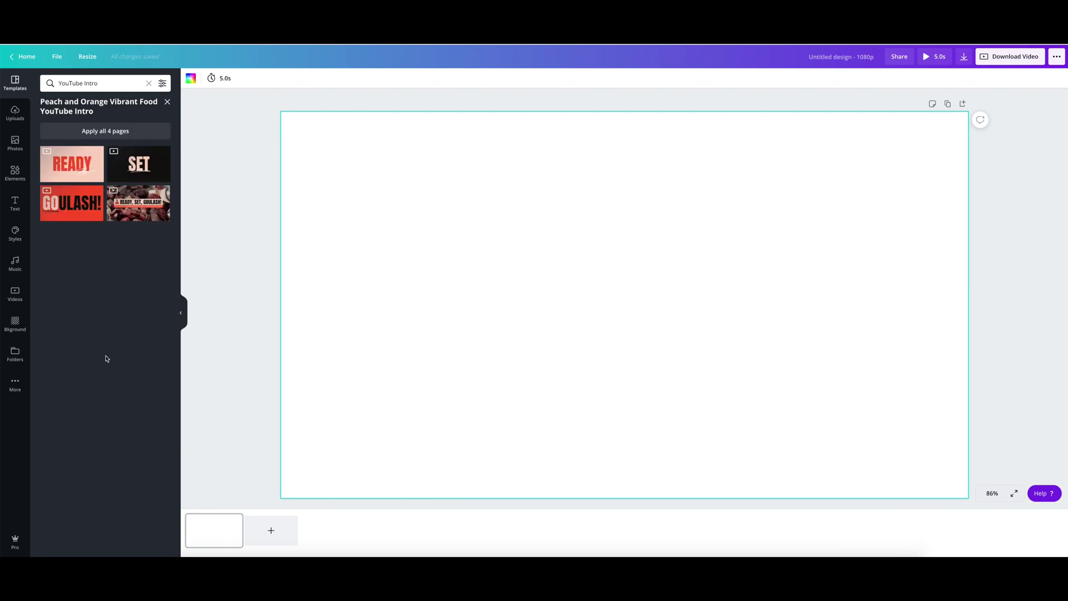
click(89, 175)
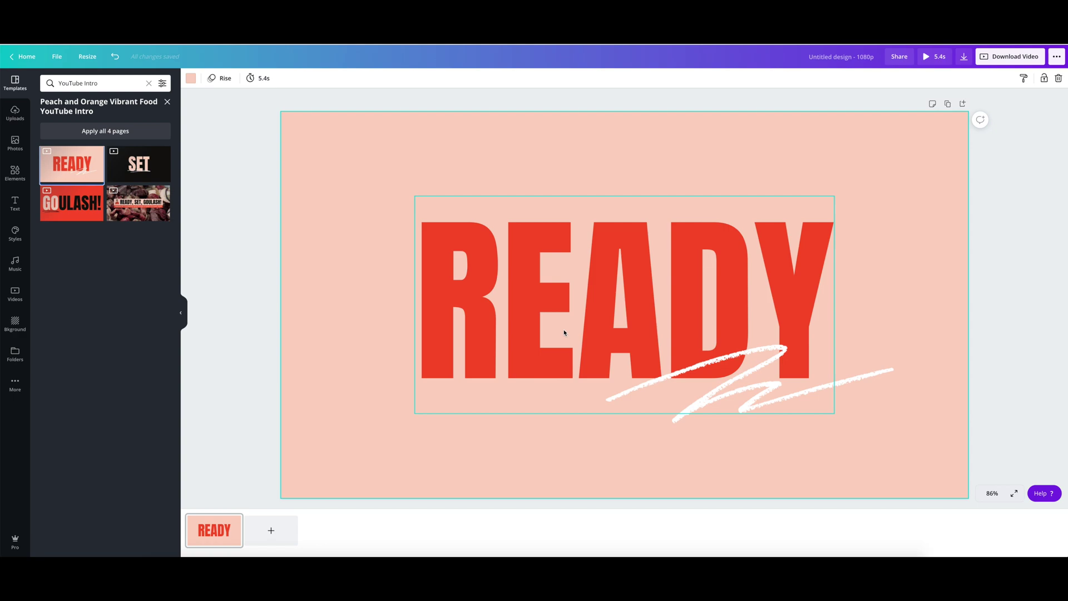
Add a second and a third page, applying the template's SET layout and its GOULASH! layout to them respectively.
click(271, 530)
click(111, 164)
click(327, 530)
click(63, 201)
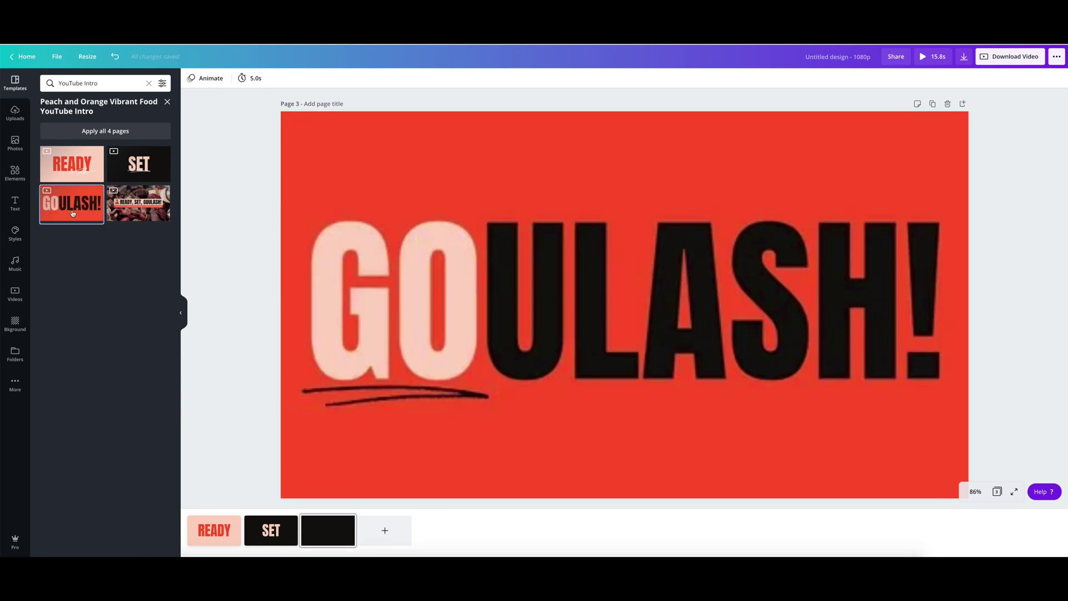
Replace the GOULASH! text on the third page with the creator's first name in capitals.
click(562, 286)
double_click(563, 287)
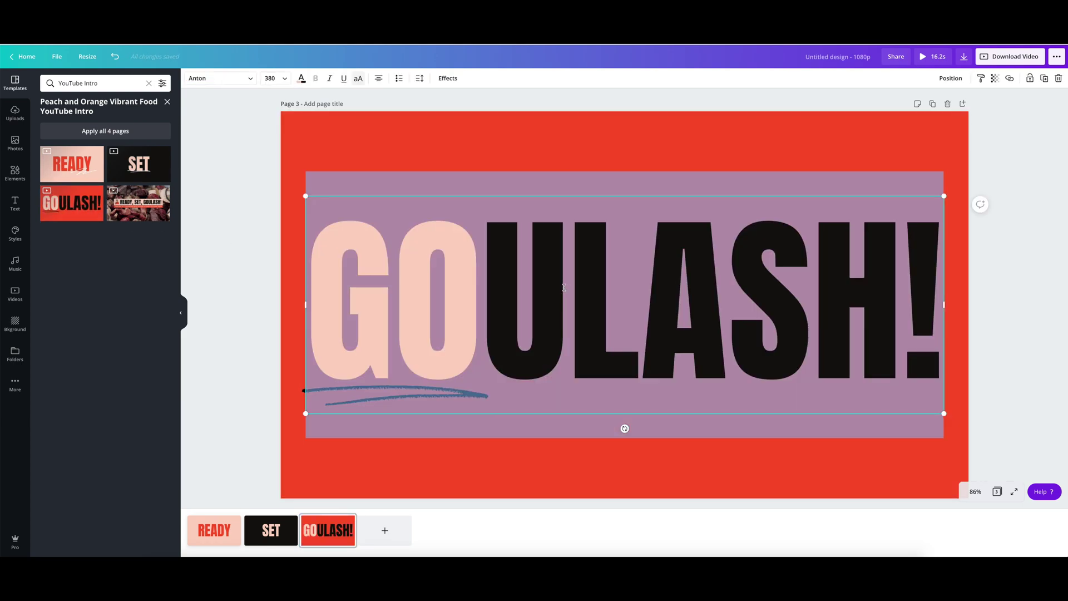
text(XA)
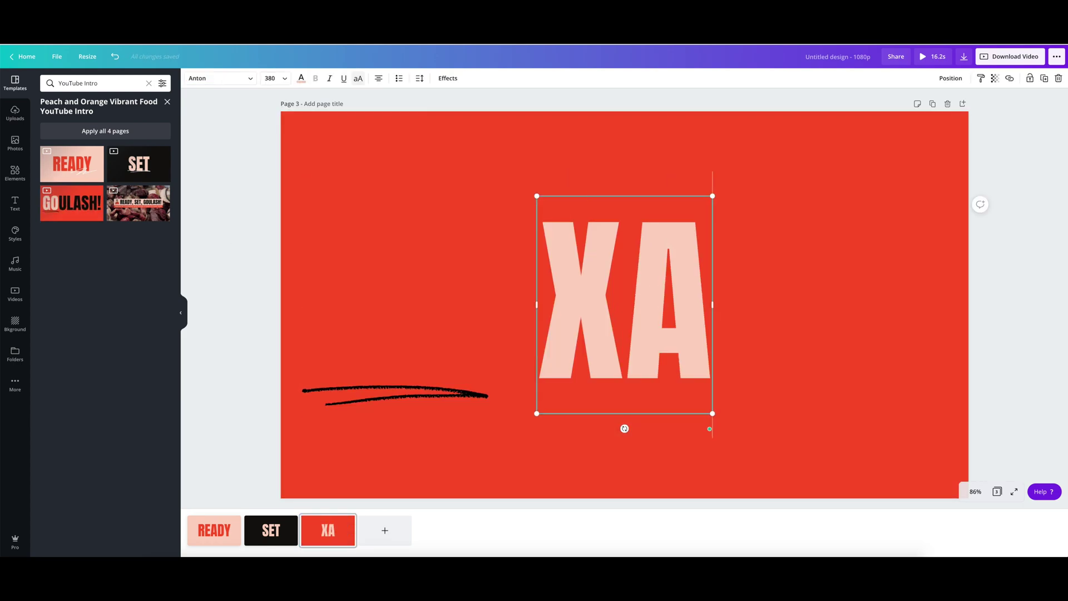
text(YLI)
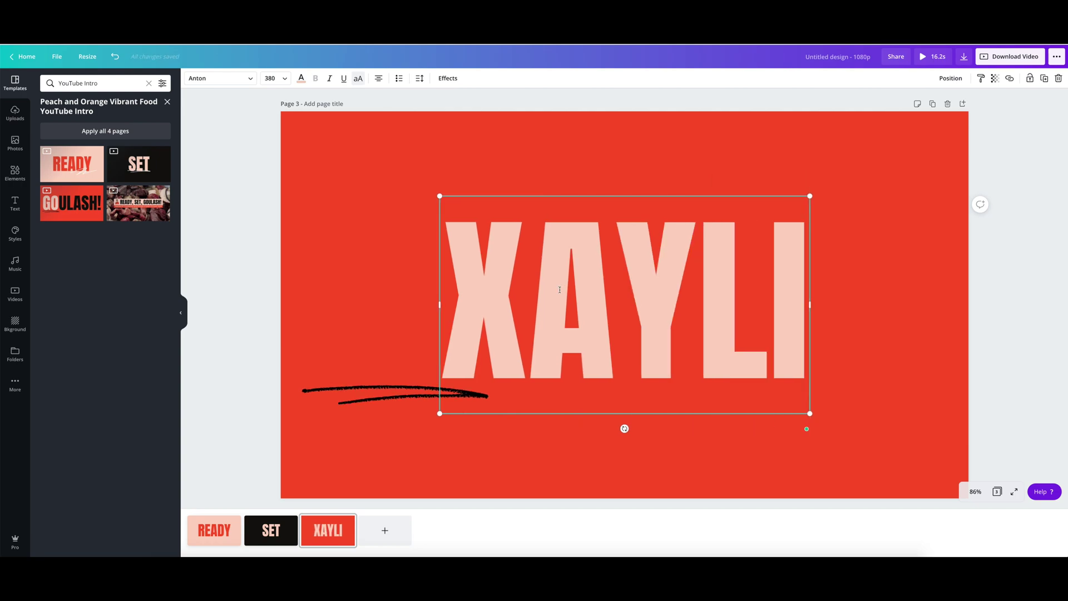
click(544, 494)
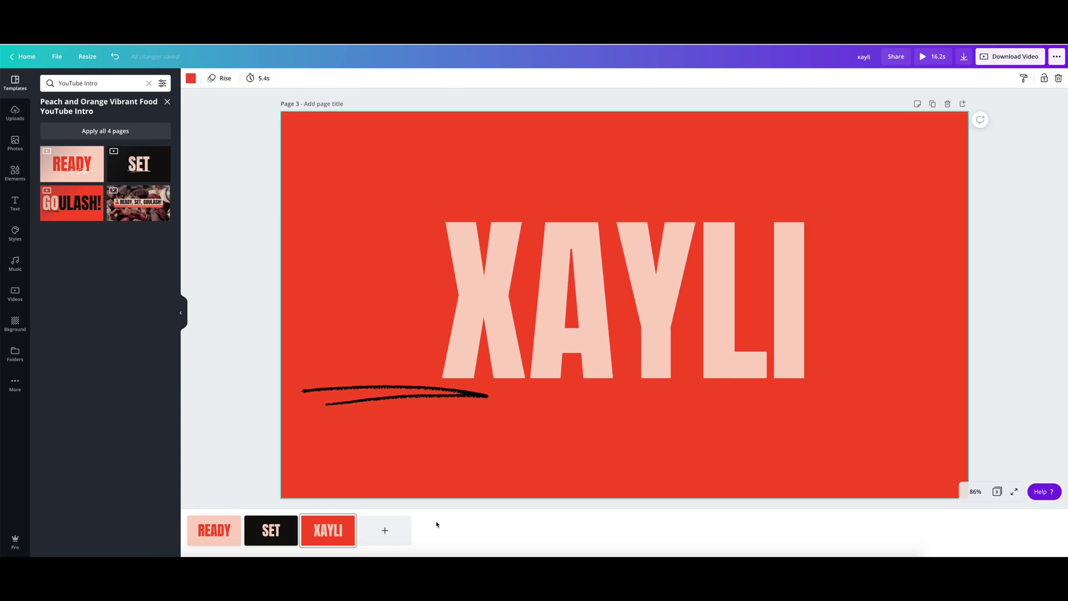
Add a fourth page with the READY, SET, GOULASH! video layout and replace the word GOULASH in its title with the creator's first name.
click(375, 531)
click(134, 215)
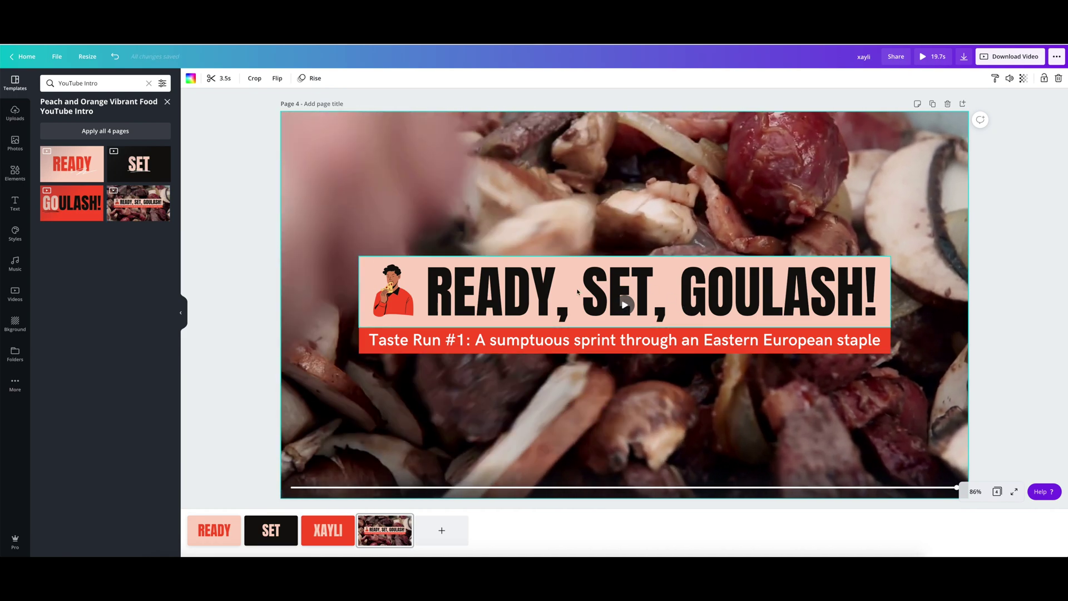
click(493, 302)
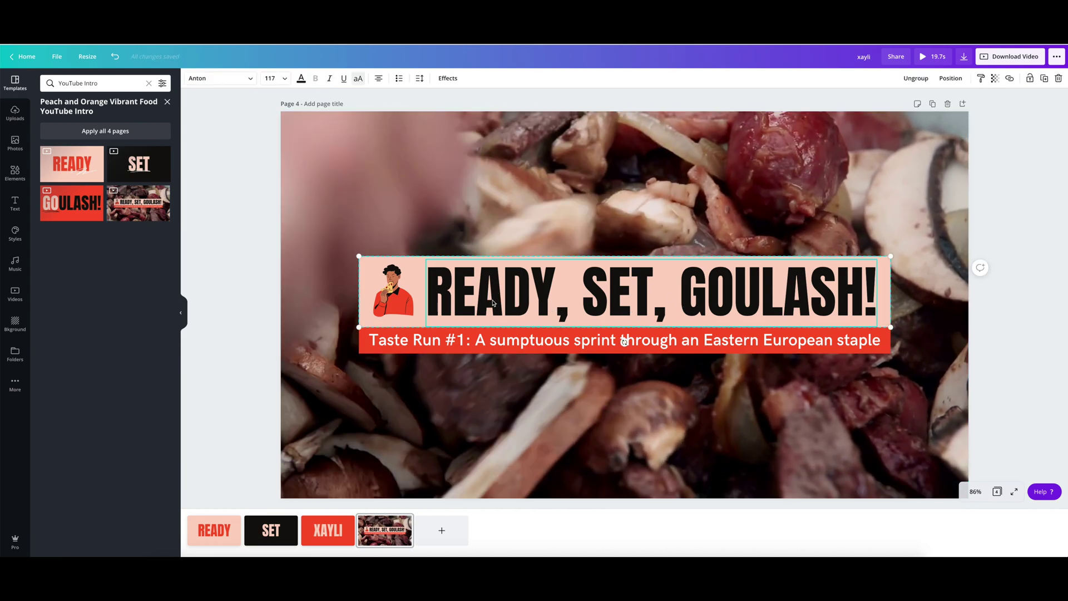
double_click(492, 303)
double_click(758, 293)
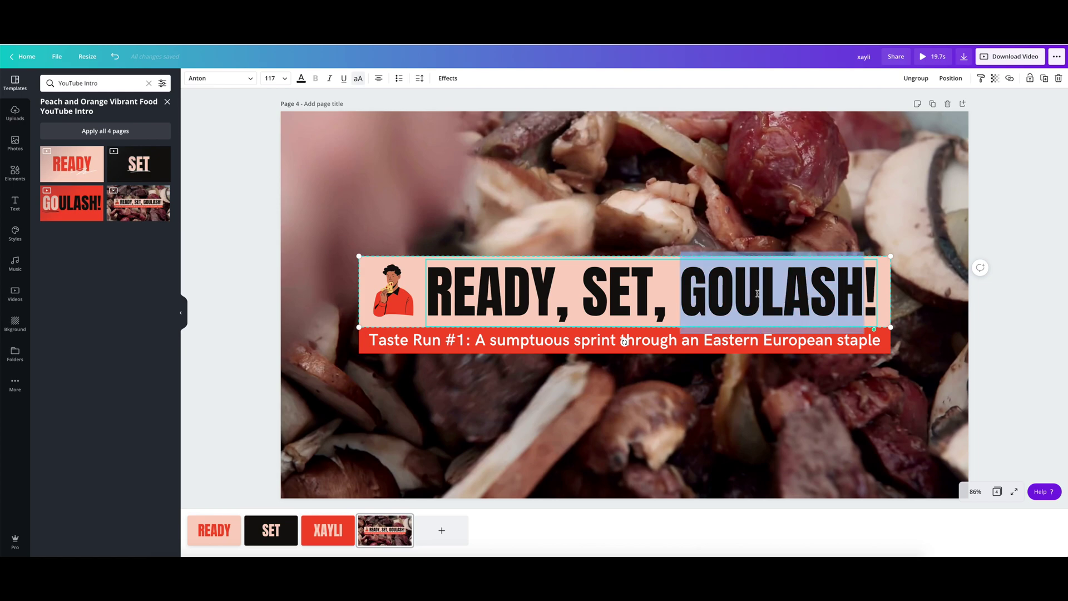
text(XAYLI)
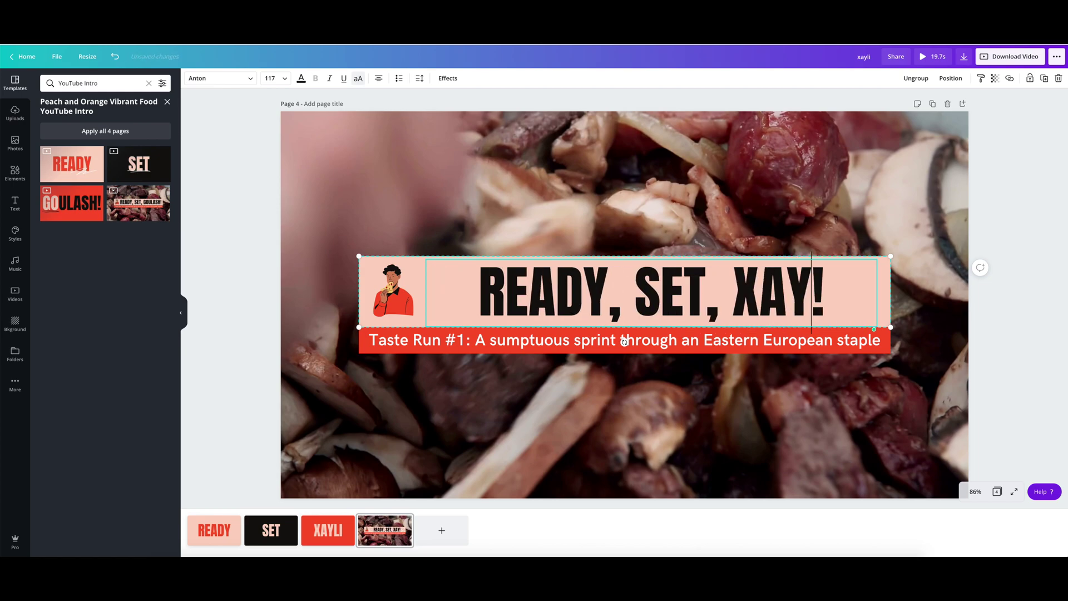
Replace the fourth page's subtitle with "educational videos for course creators".
double_click(466, 342)
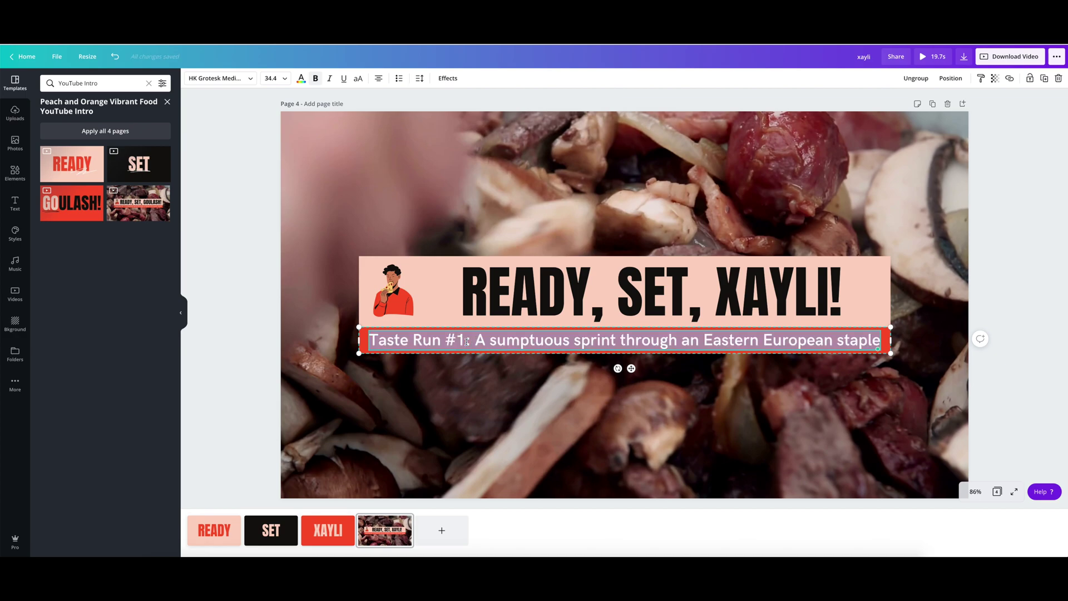
text(ed)
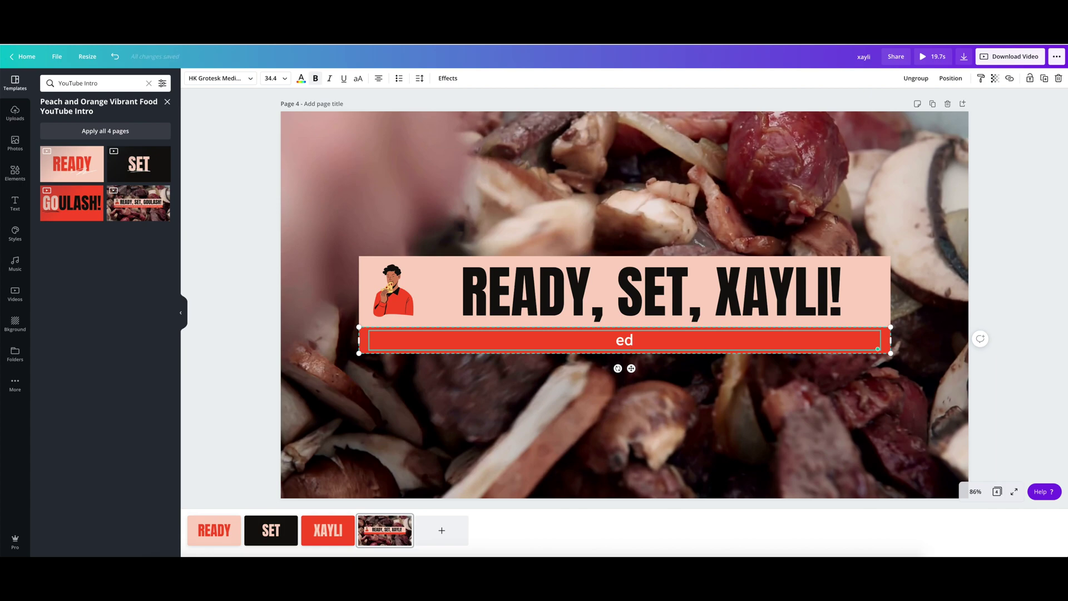
text(ucational v)
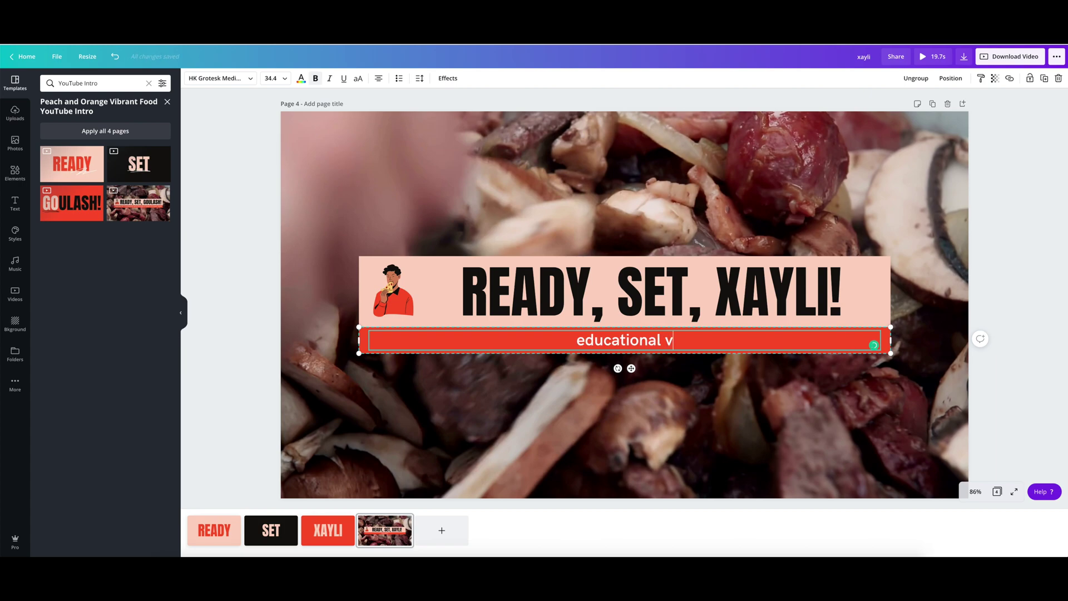
text(ideos)
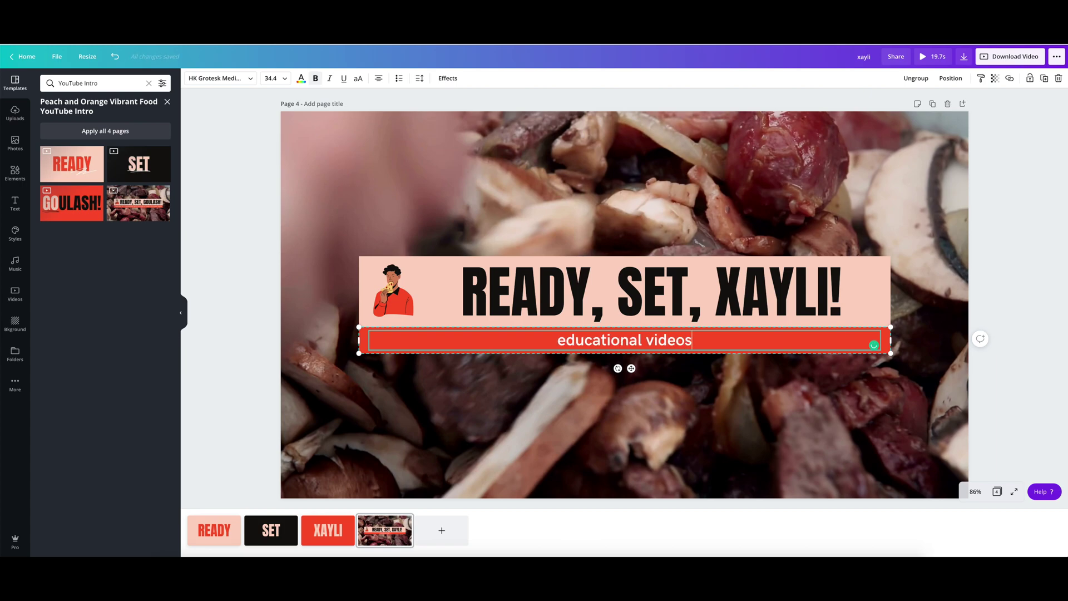
text( for cou)
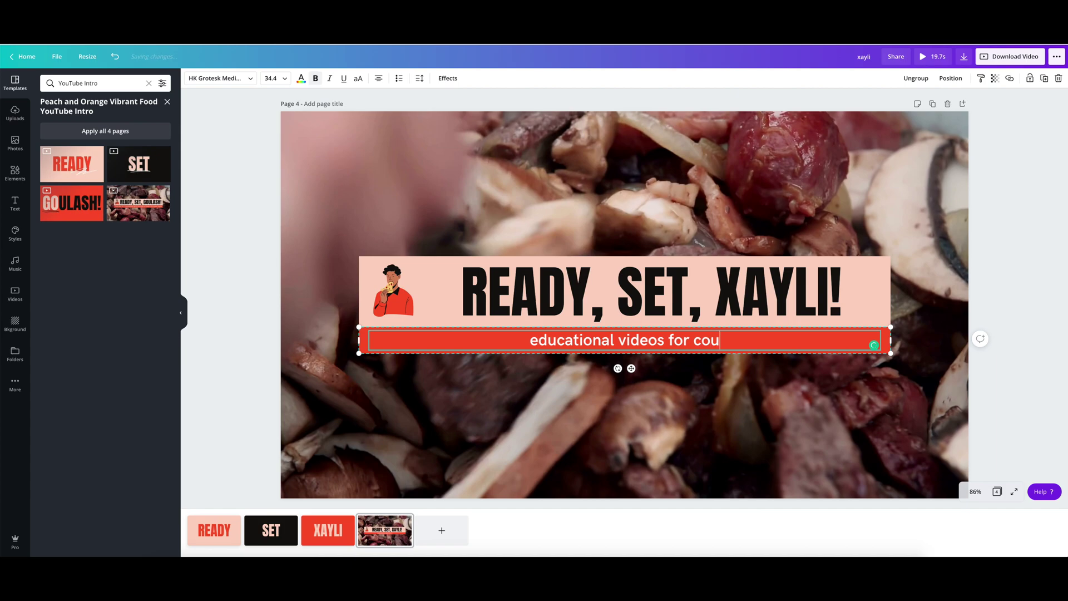
text(rse crea)
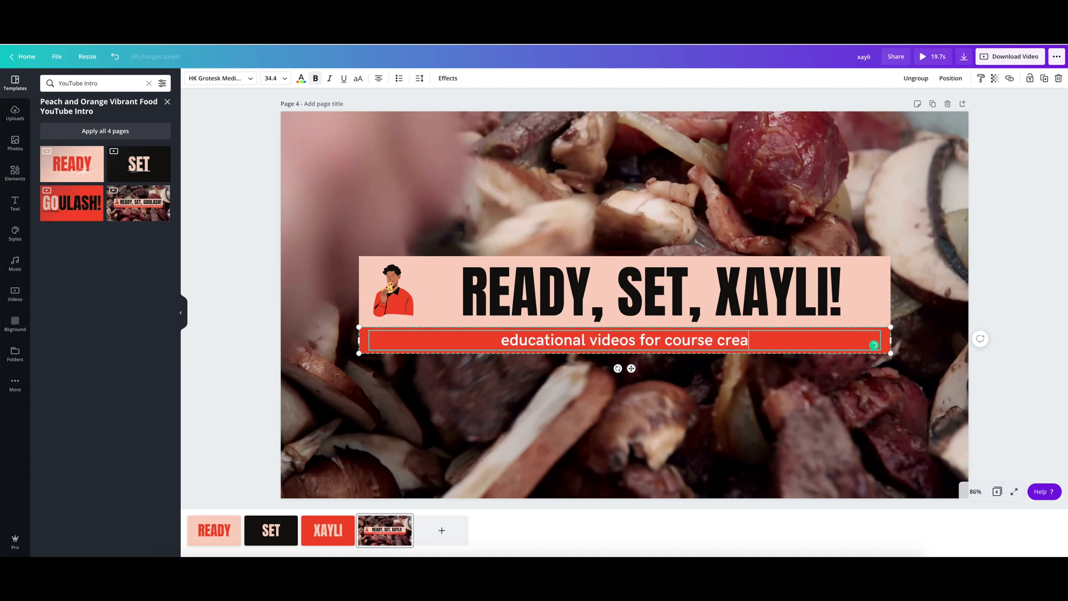
text(tors)
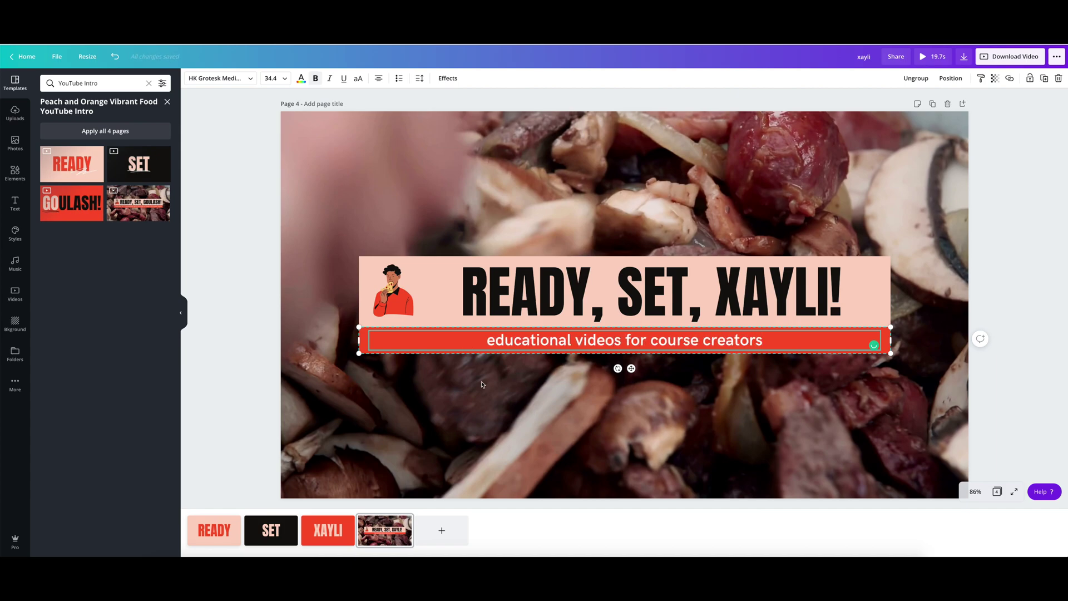
Replace the cartoon figure in the fourth page's title banner with an uploaded photo of the woman in the orange leopard-print sweater.
click(396, 293)
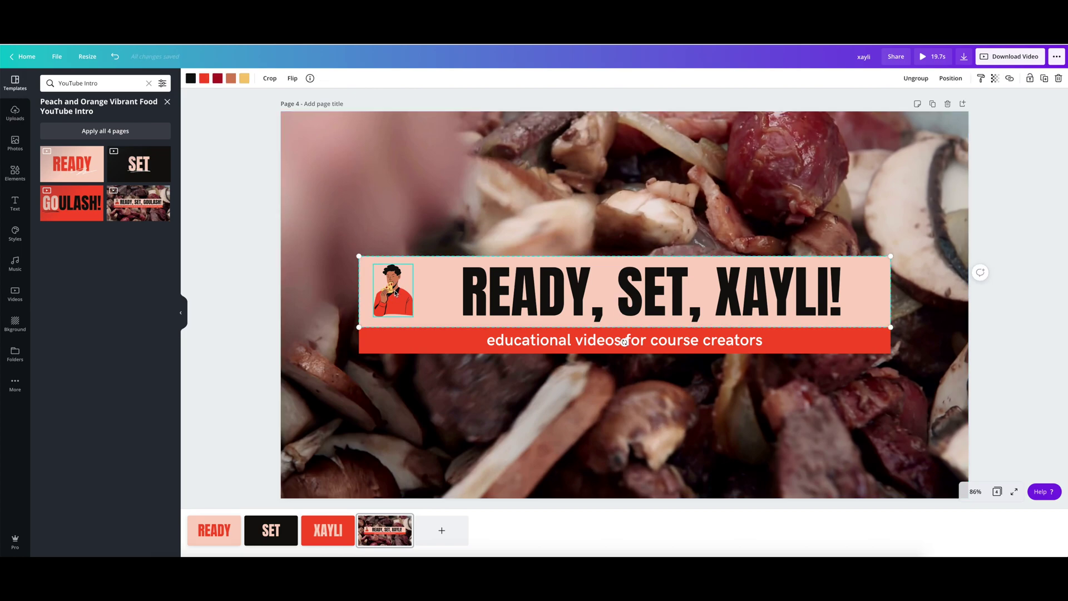
key(Delete)
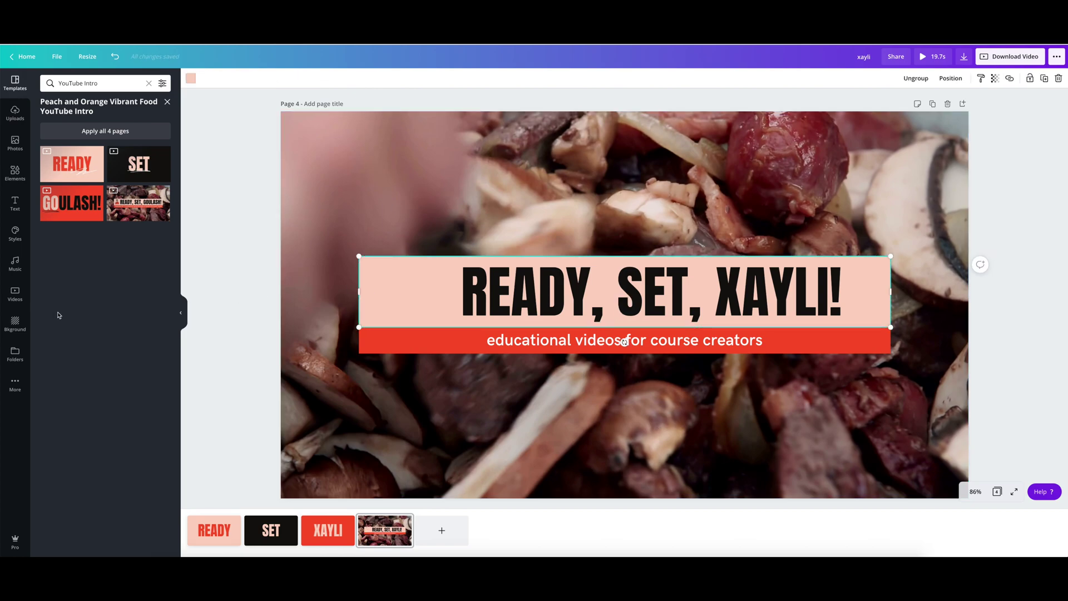
click(15, 113)
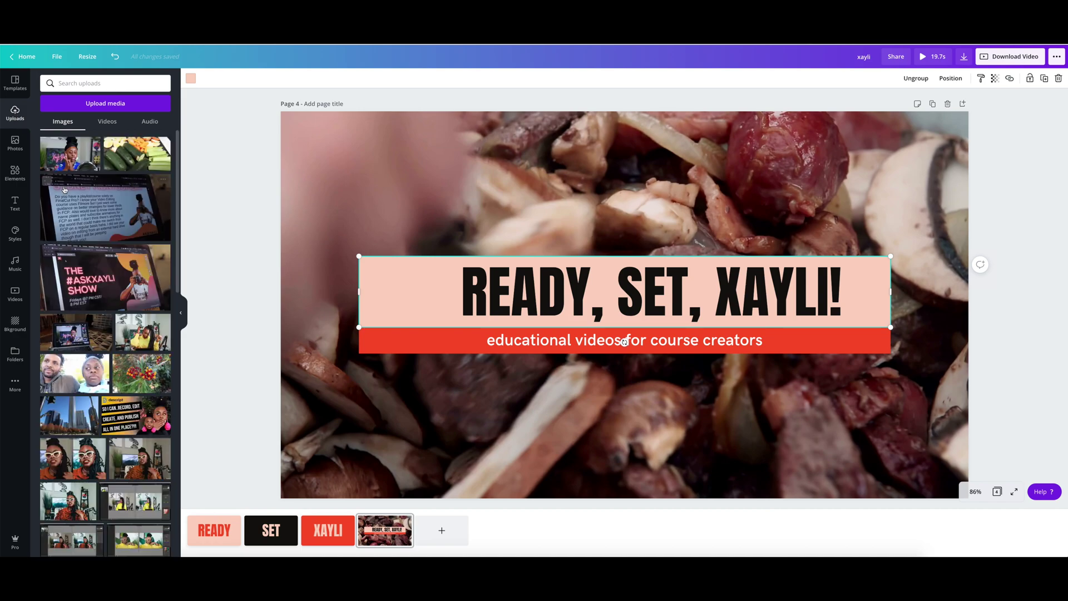
scroll(115, 341, down, 3)
scroll(115, 341, down, 1)
click(70, 312)
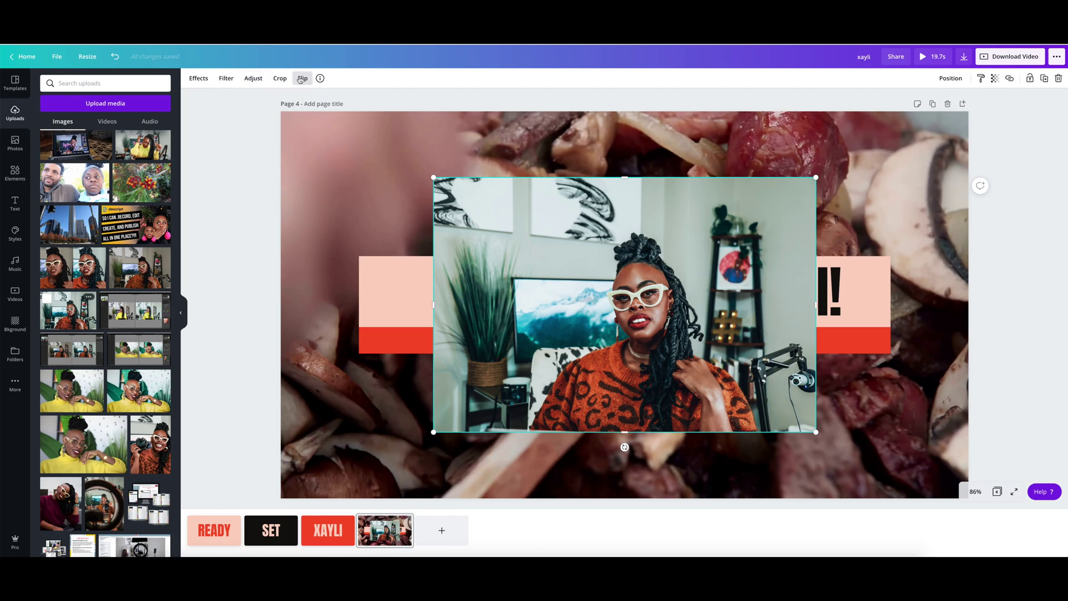
Remove the portrait photo's background and shrink it to fit inside the peach banner, left of the READY, SET title.
click(196, 80)
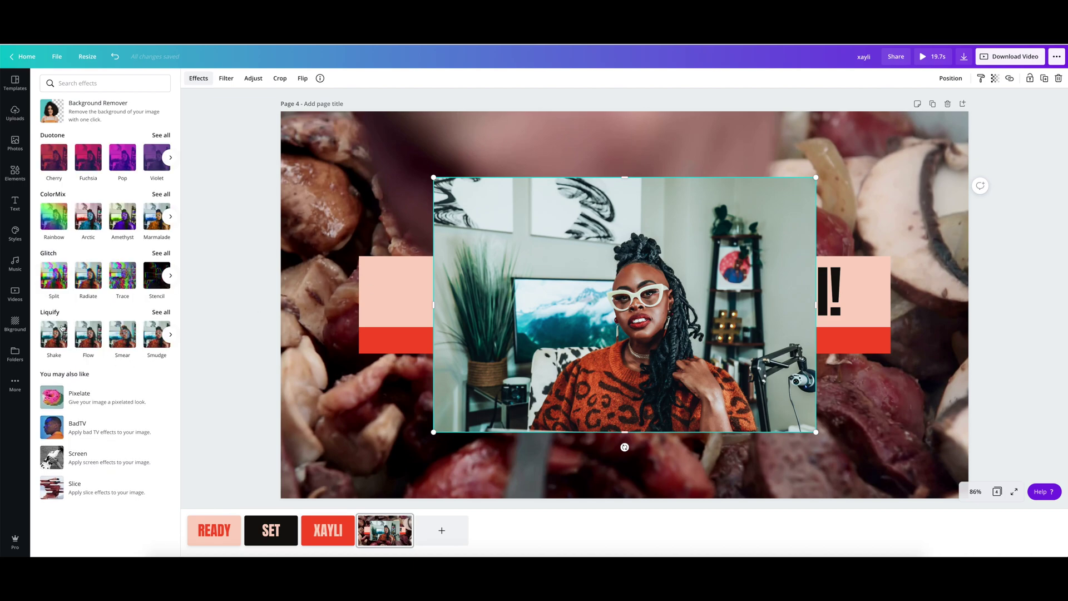
click(102, 116)
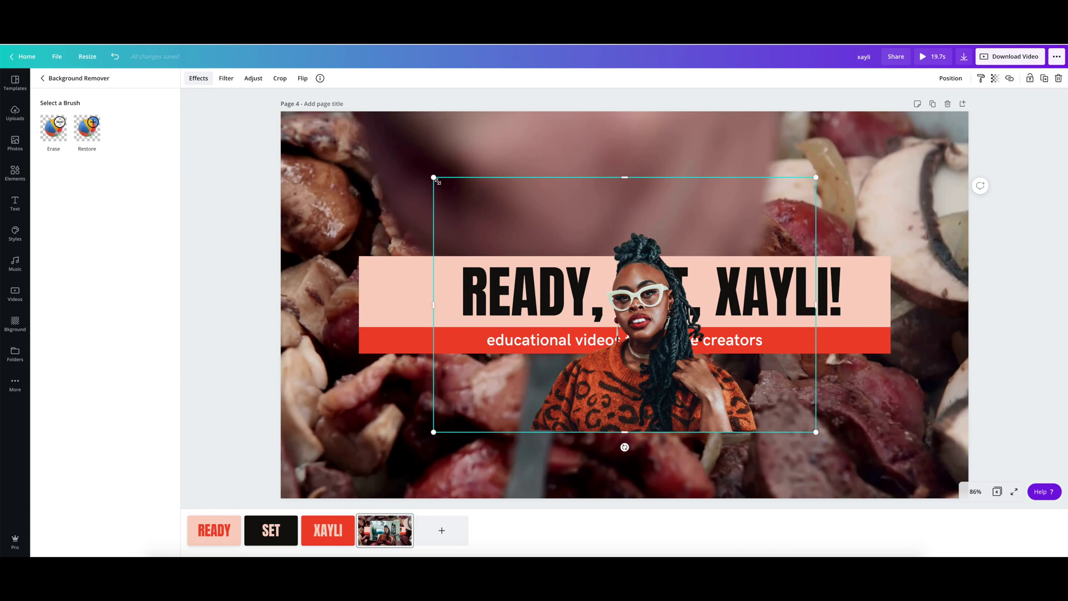
drag(436, 181, 684, 407)
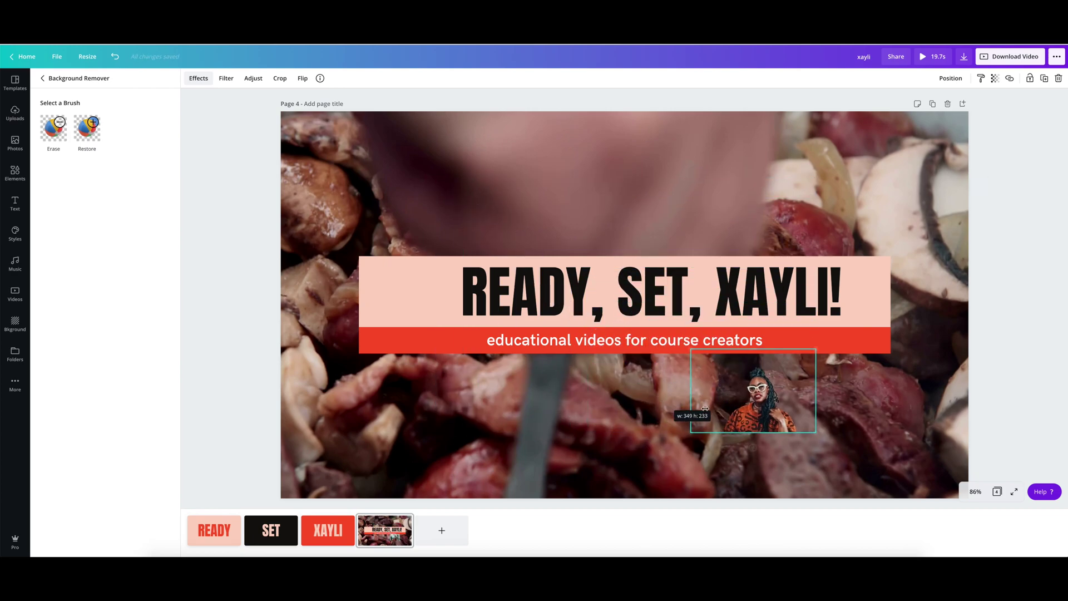
drag(755, 415, 401, 309)
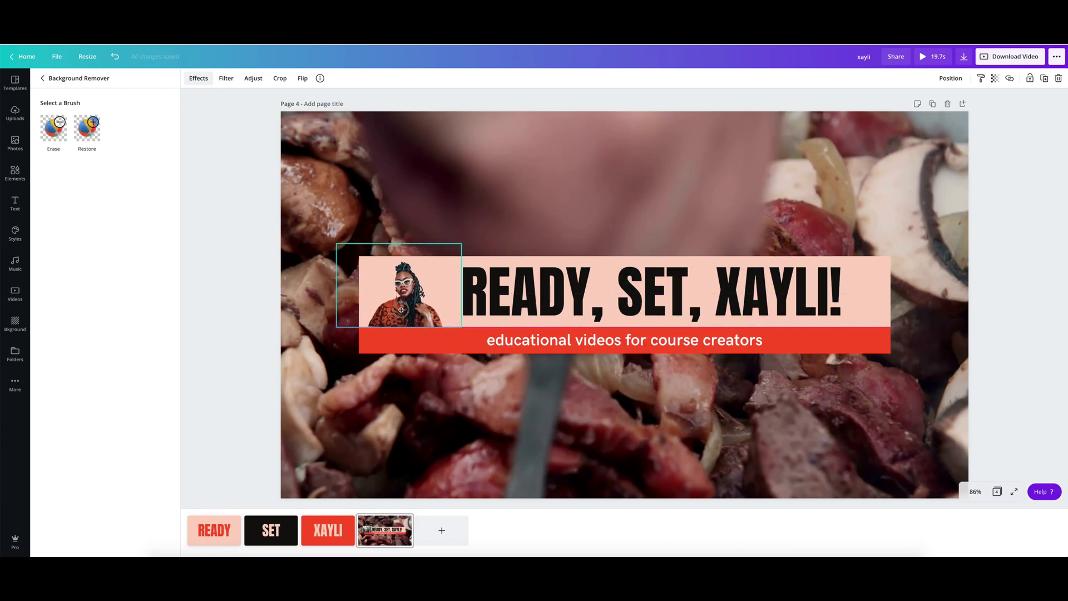
click(420, 383)
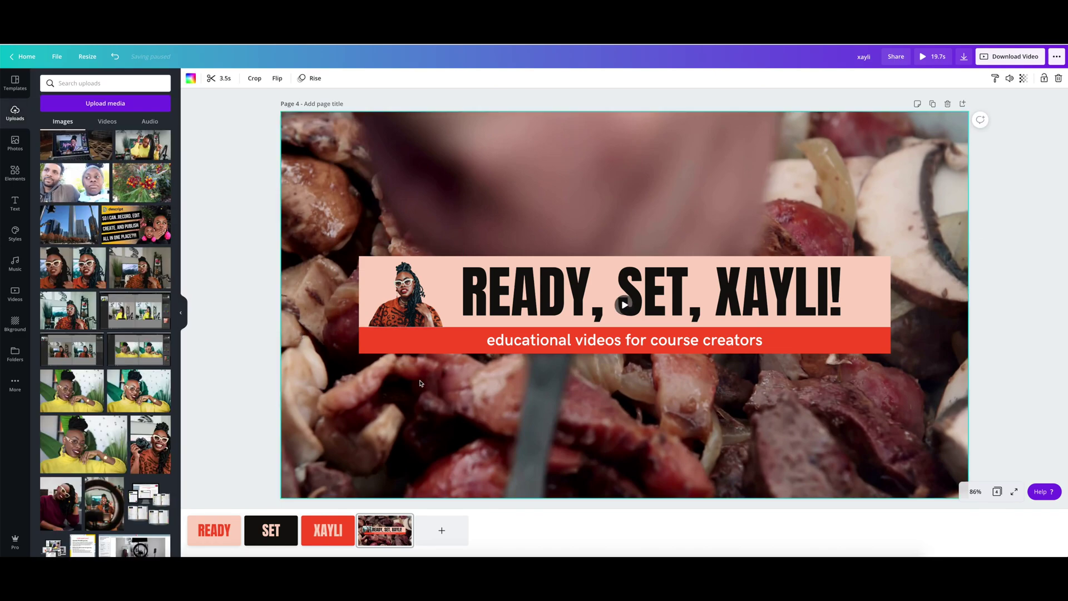
click(396, 321)
drag(396, 322, 395, 322)
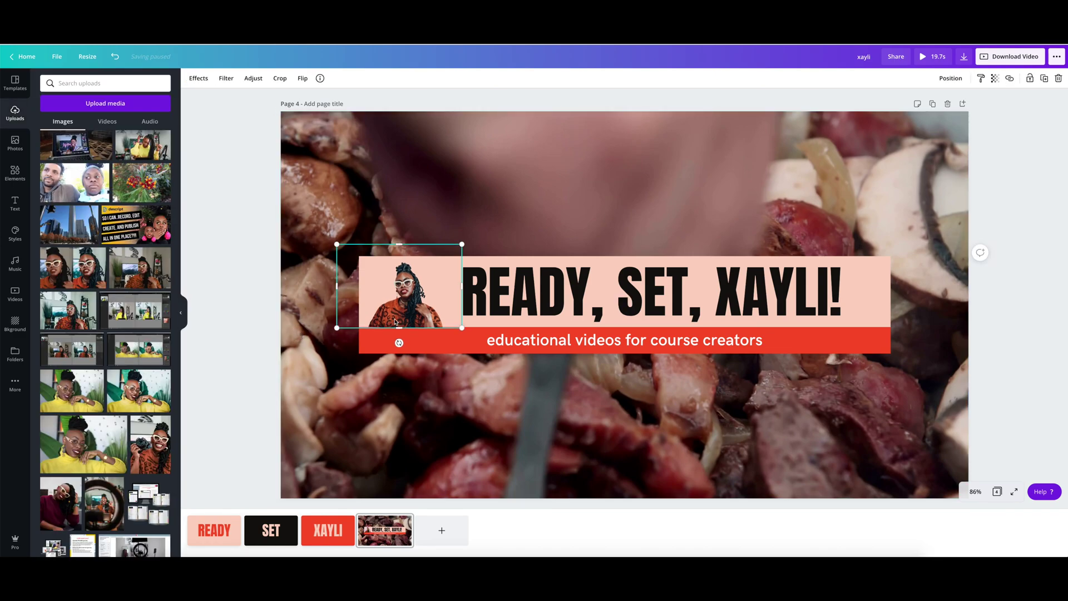
Delete the food video from the fourth page's background and bring up the uploaded videos.
click(398, 392)
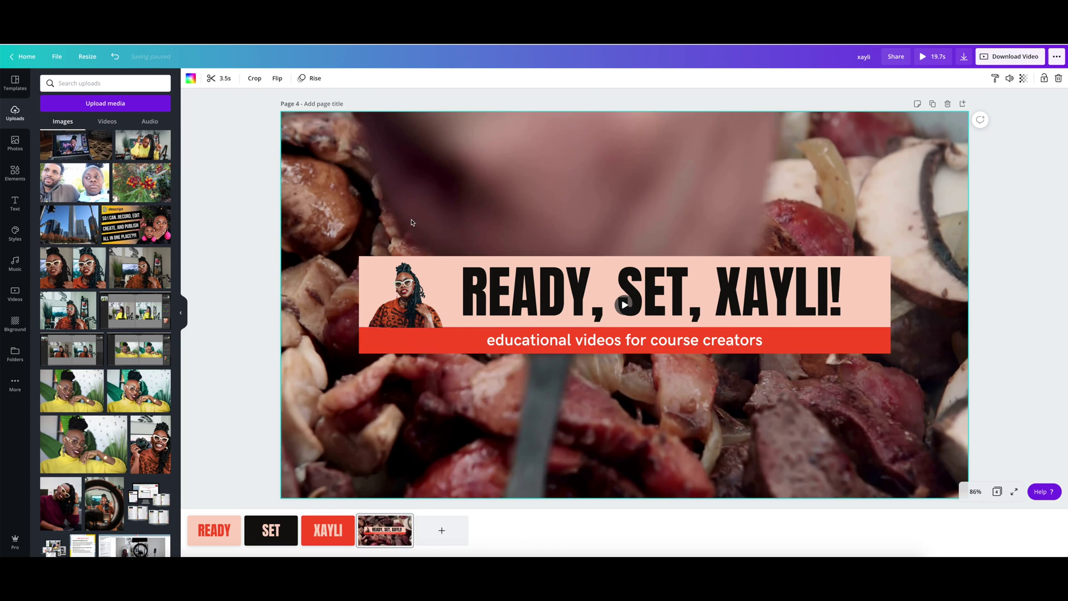
key(Delete)
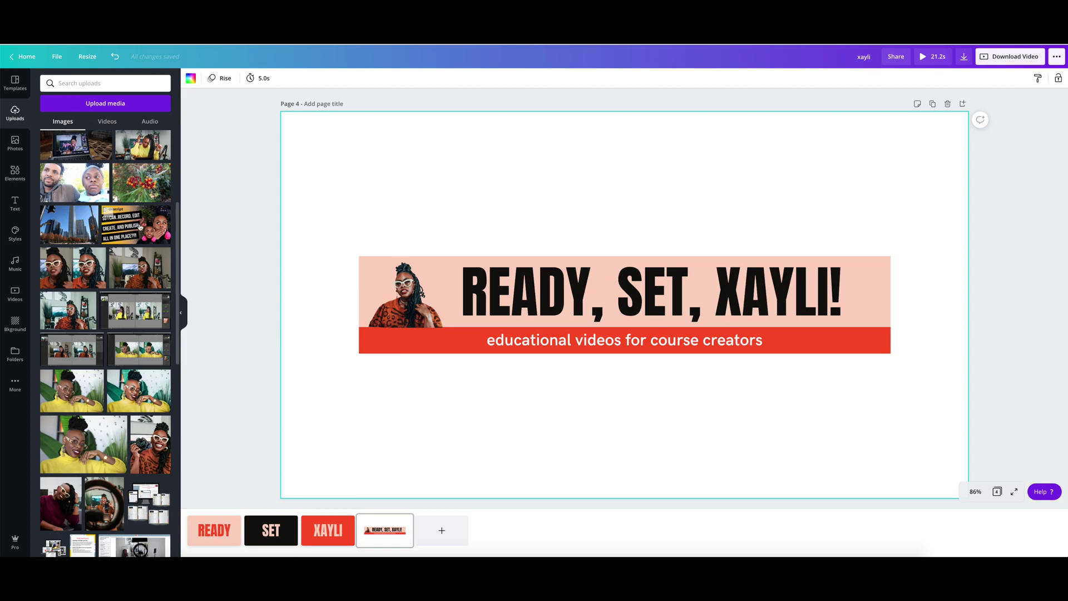
click(101, 123)
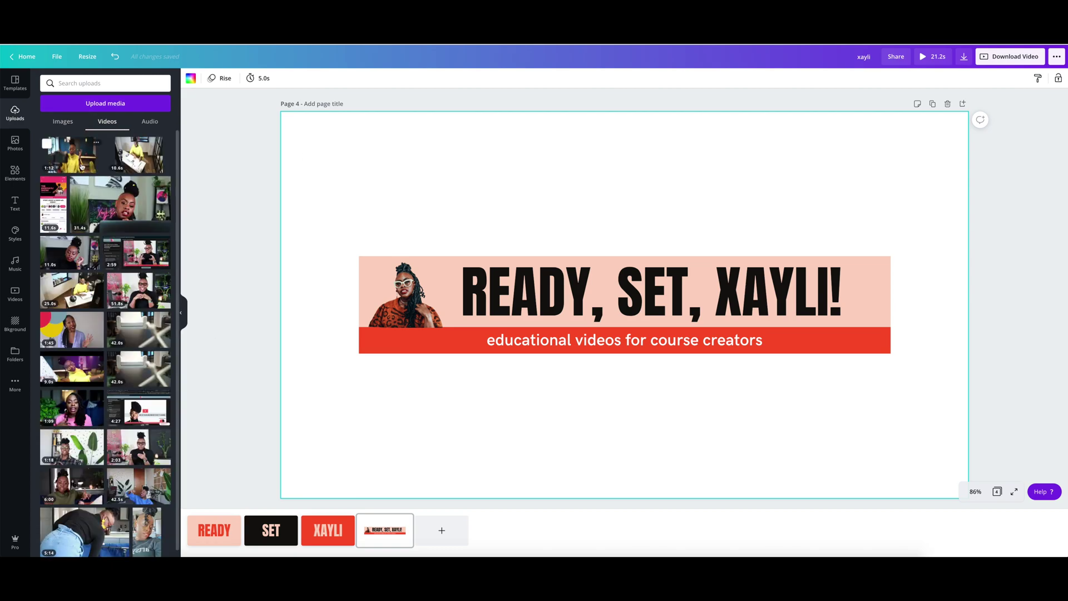
click(86, 104)
click(56, 134)
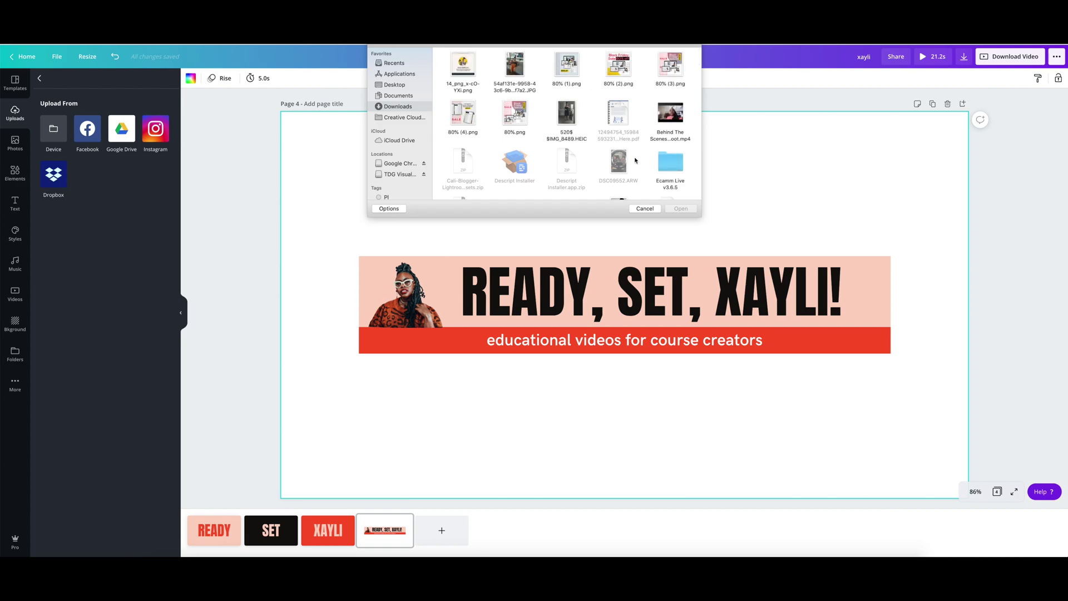
click(647, 209)
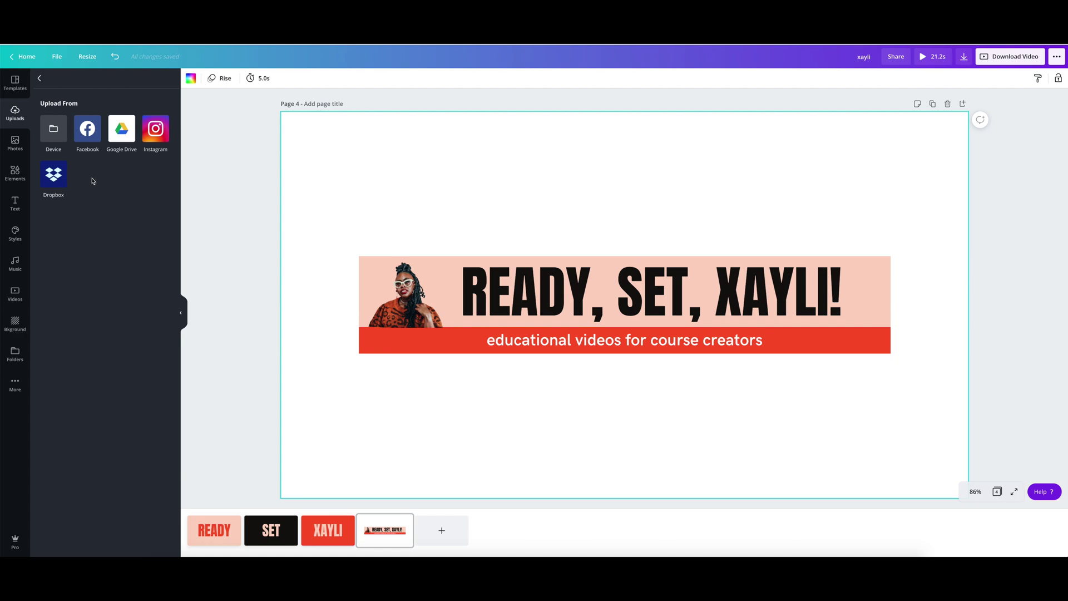
click(55, 133)
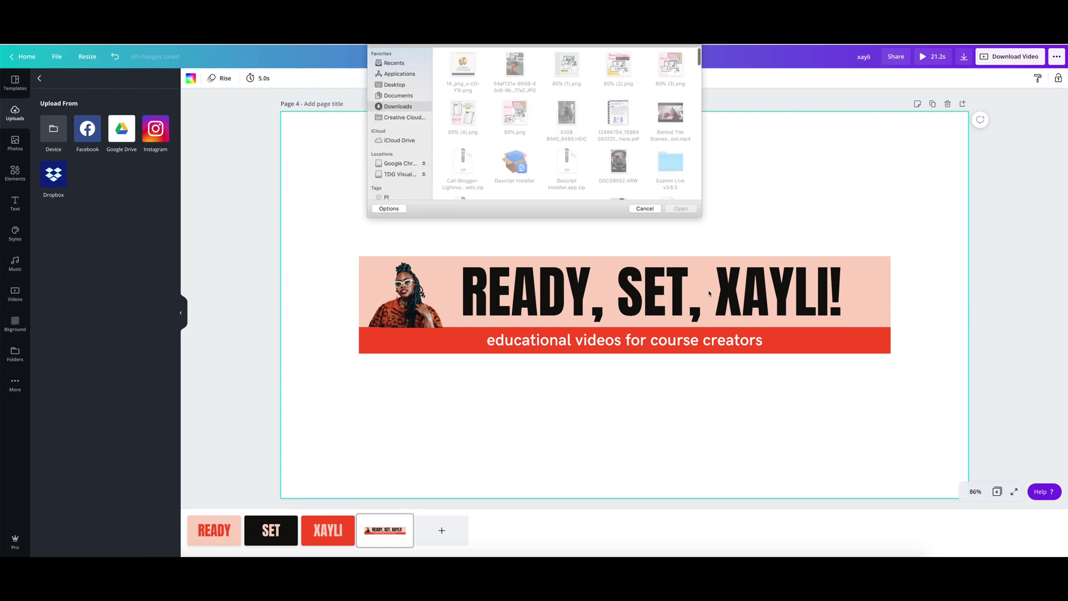
key(Escape)
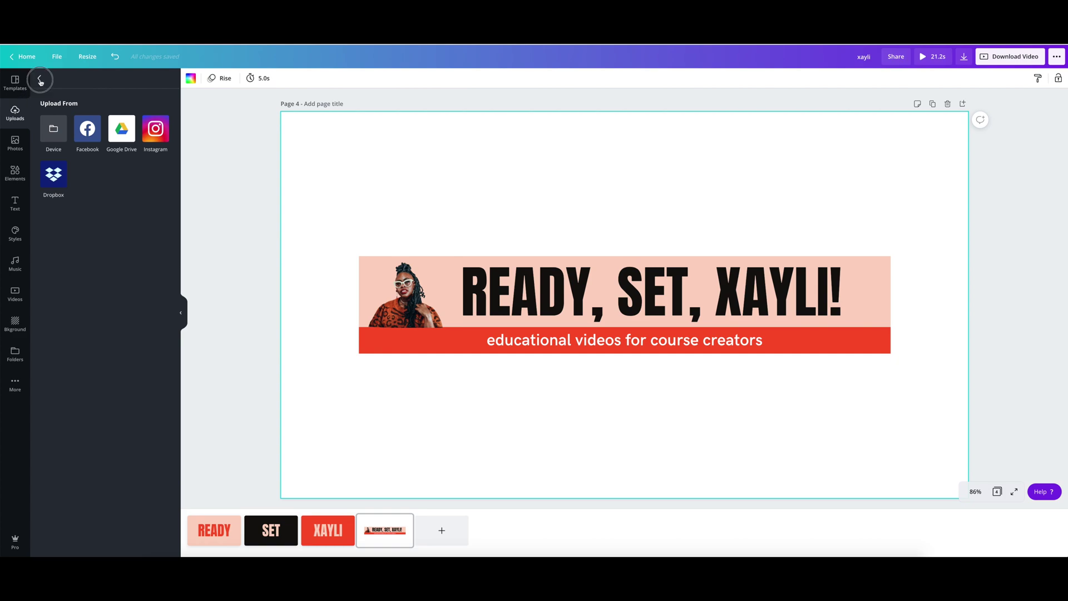
click(39, 78)
Preview the uploaded audio track Chillout RnB Beat-loop.mp3.
click(149, 121)
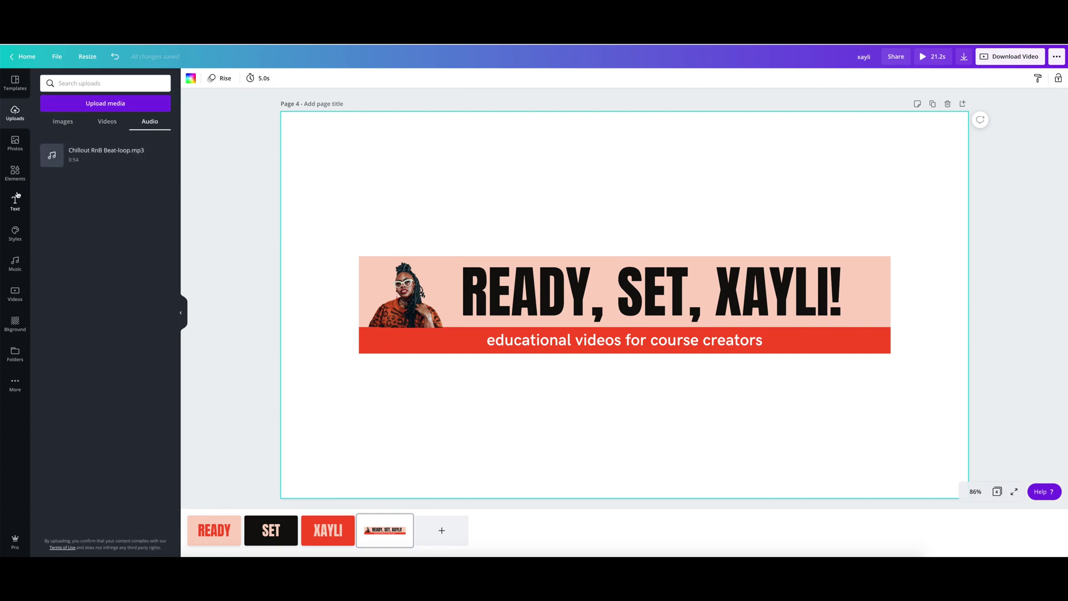
mouse_move(52, 159)
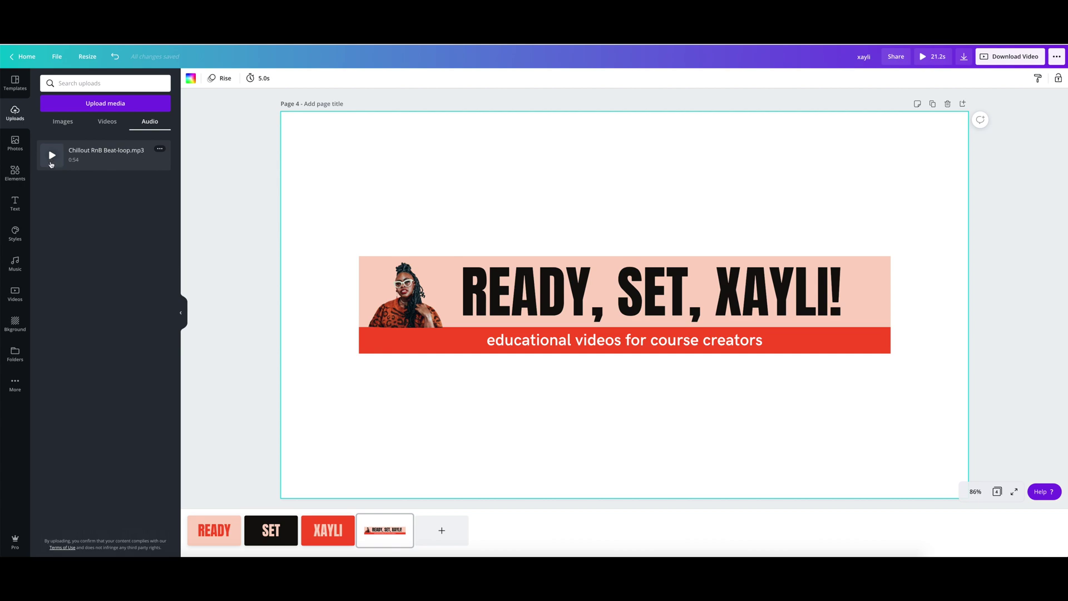
click(51, 157)
click(51, 162)
Add the uploaded 1:12 video of the woman in yellow behind a camera to the fourth page and enlarge it to fill the page.
click(107, 123)
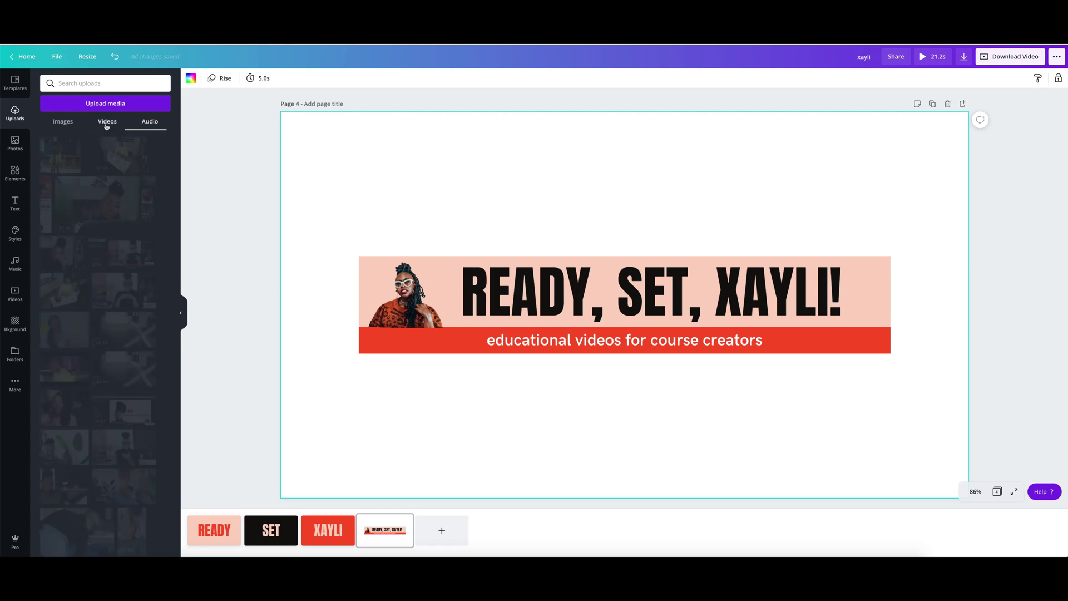
click(71, 161)
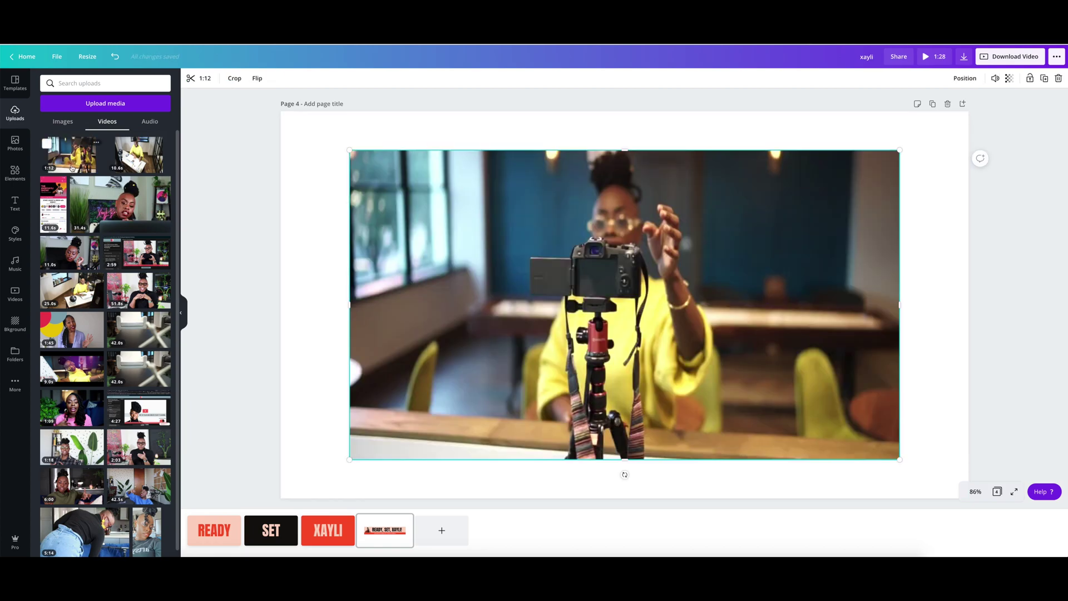
mouse_move(625, 279)
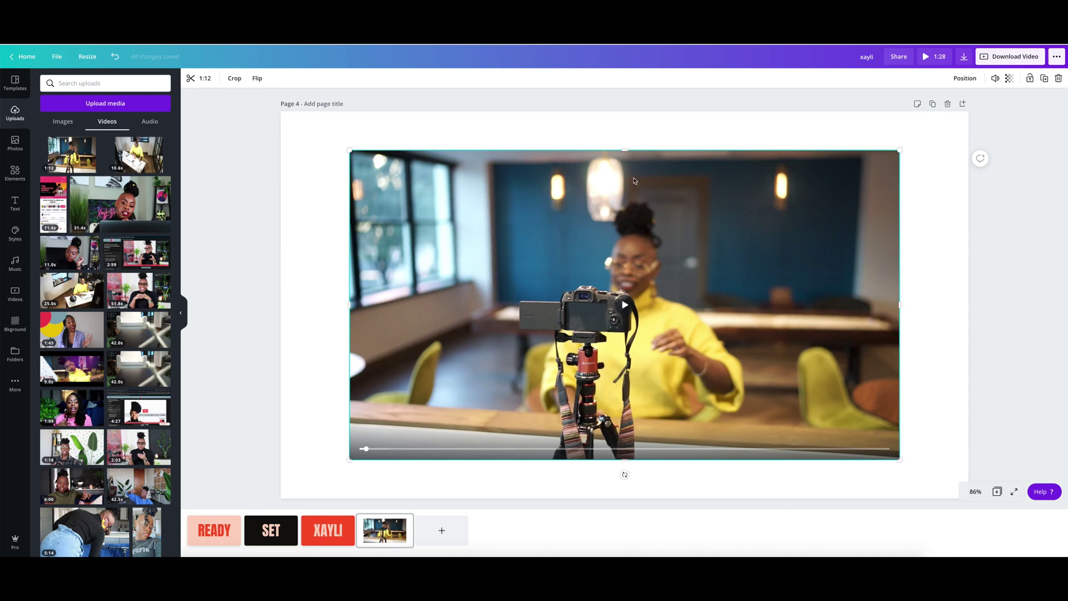
drag(483, 284, 414, 245)
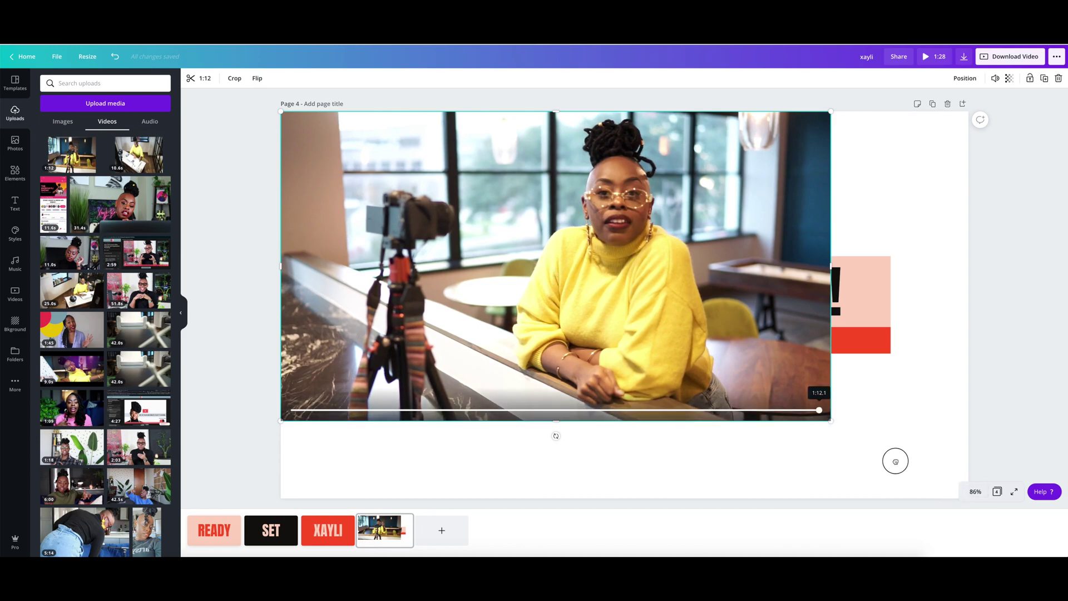
drag(831, 420, 966, 506)
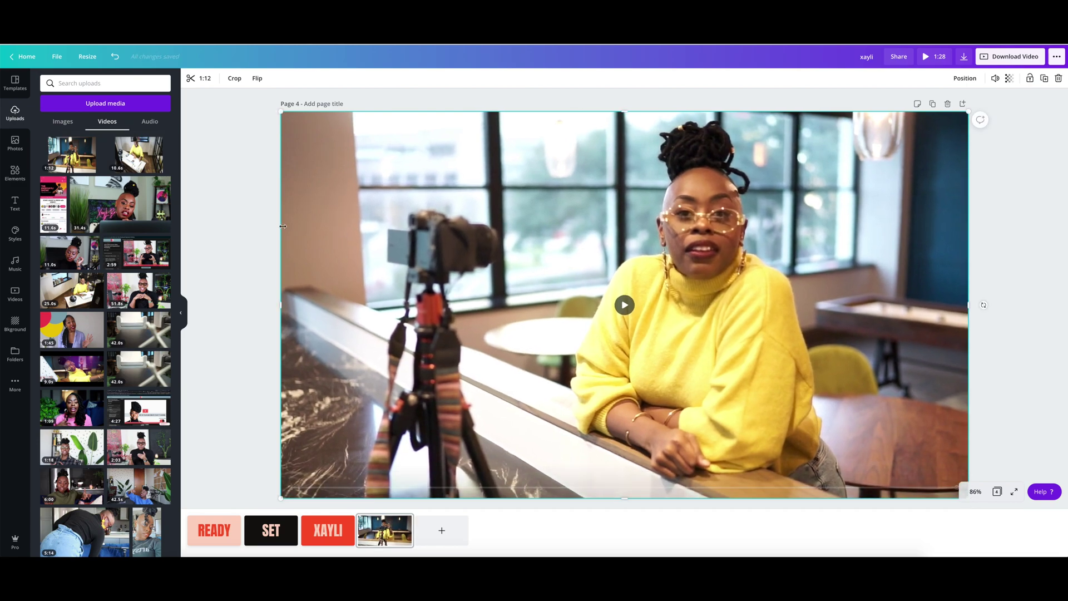
Open the full-page video clip on the fourth page for trimming.
click(207, 78)
click(191, 79)
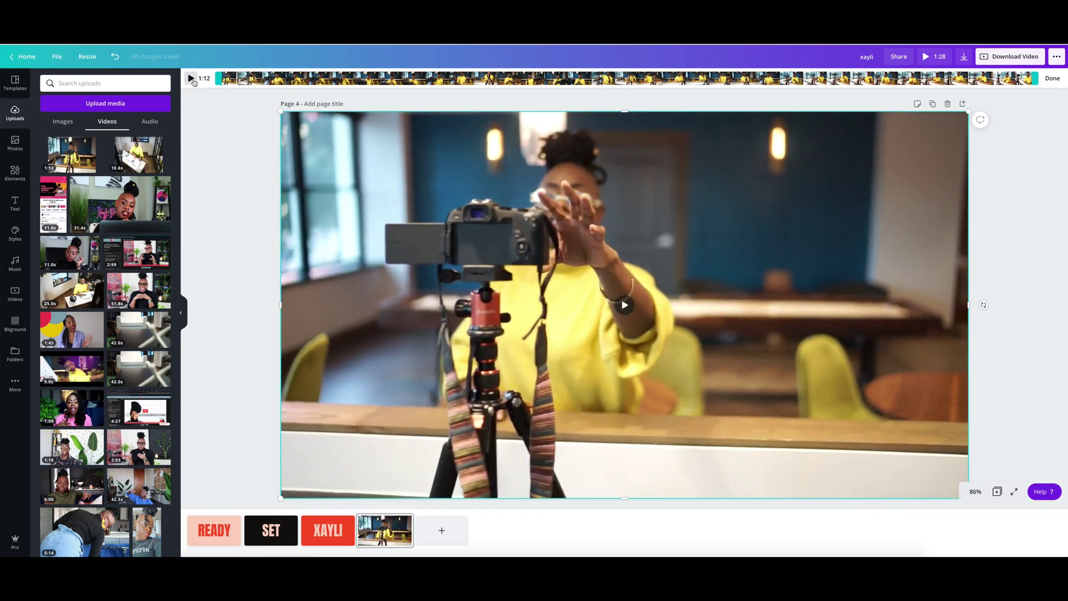
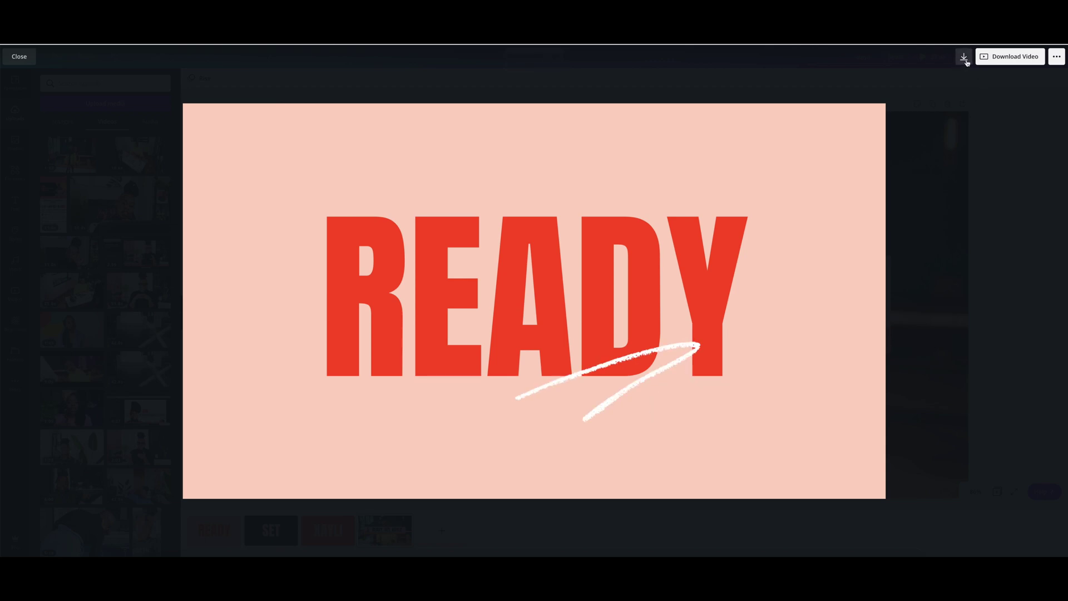
Watch the preview of the whole intro through to the fourth page, pause it there and close the preview.
mouse_move(534, 298)
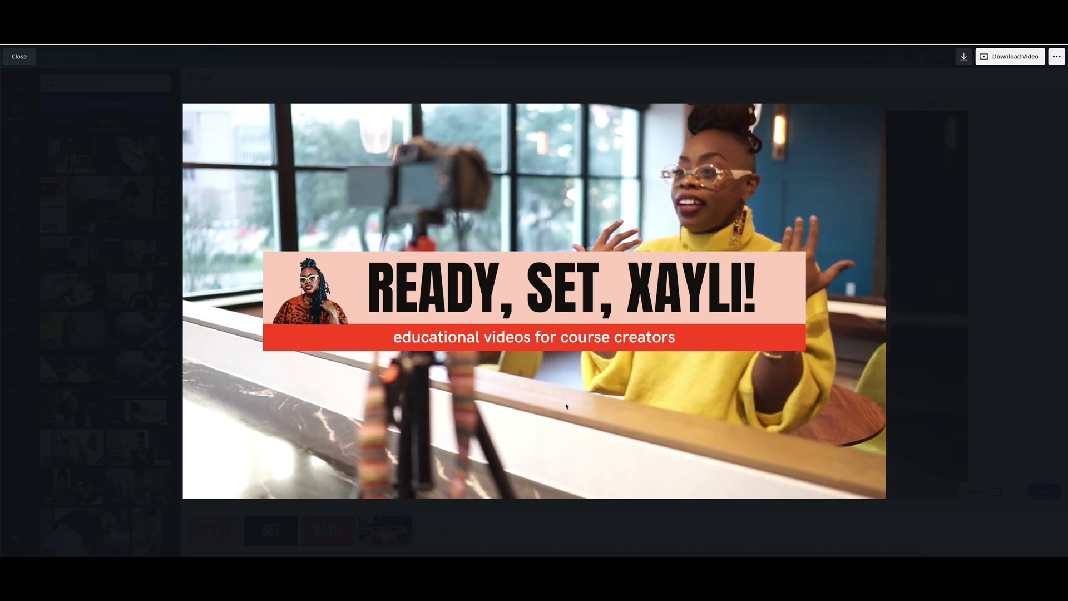
click(566, 406)
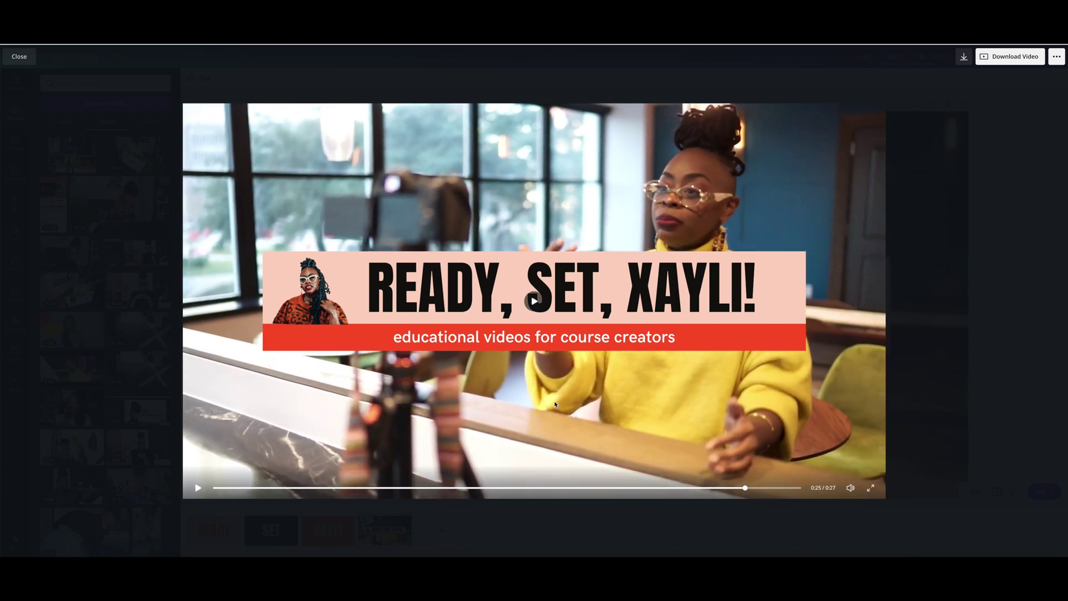
click(1037, 298)
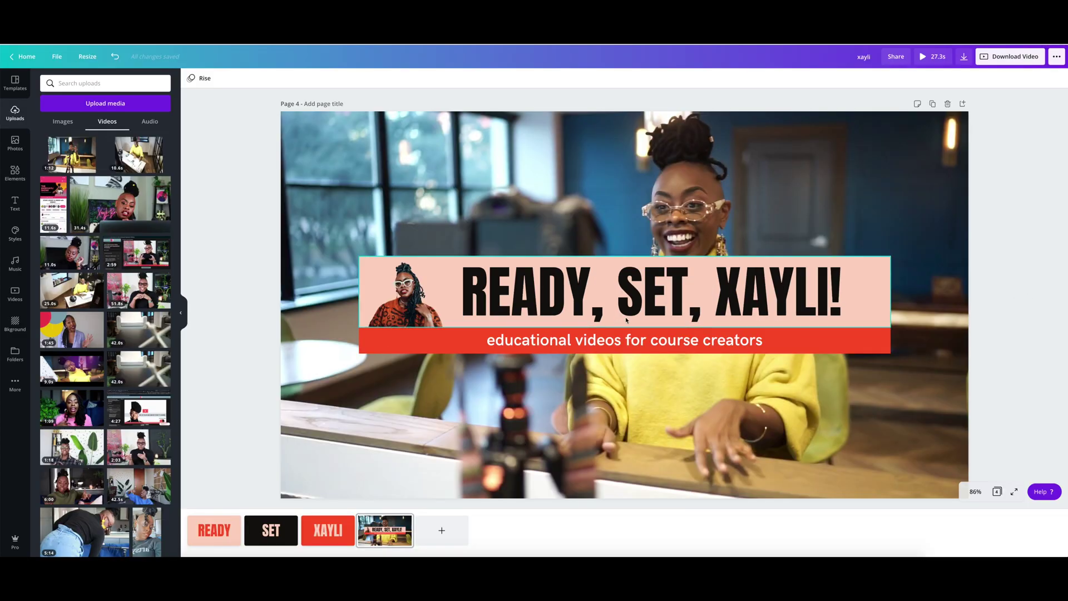
Set the transparency of the fourth page's background video to 53.
click(520, 211)
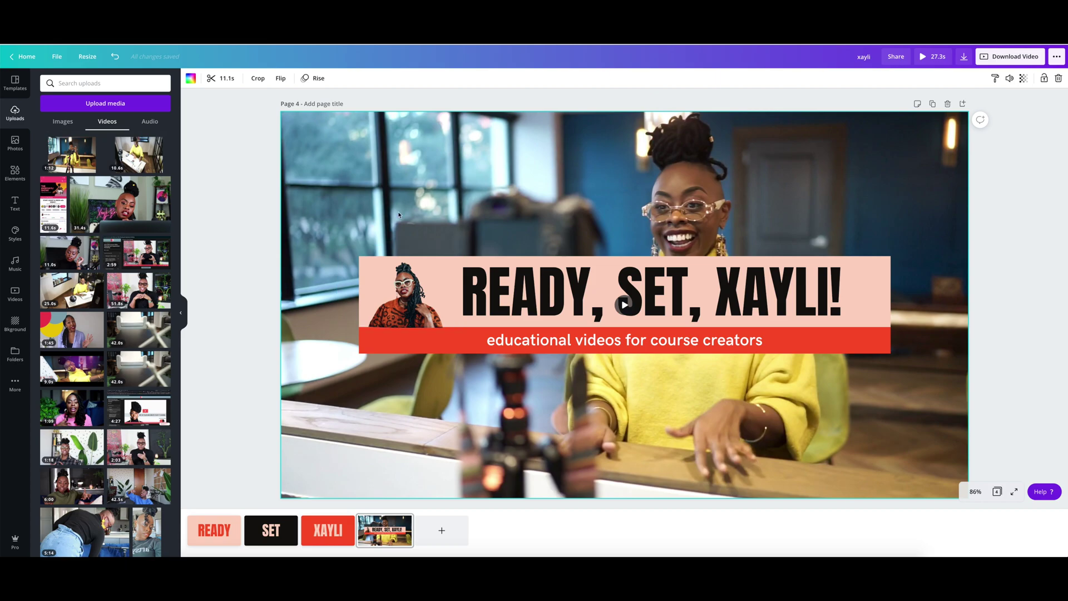
click(1020, 80)
drag(995, 100, 974, 100)
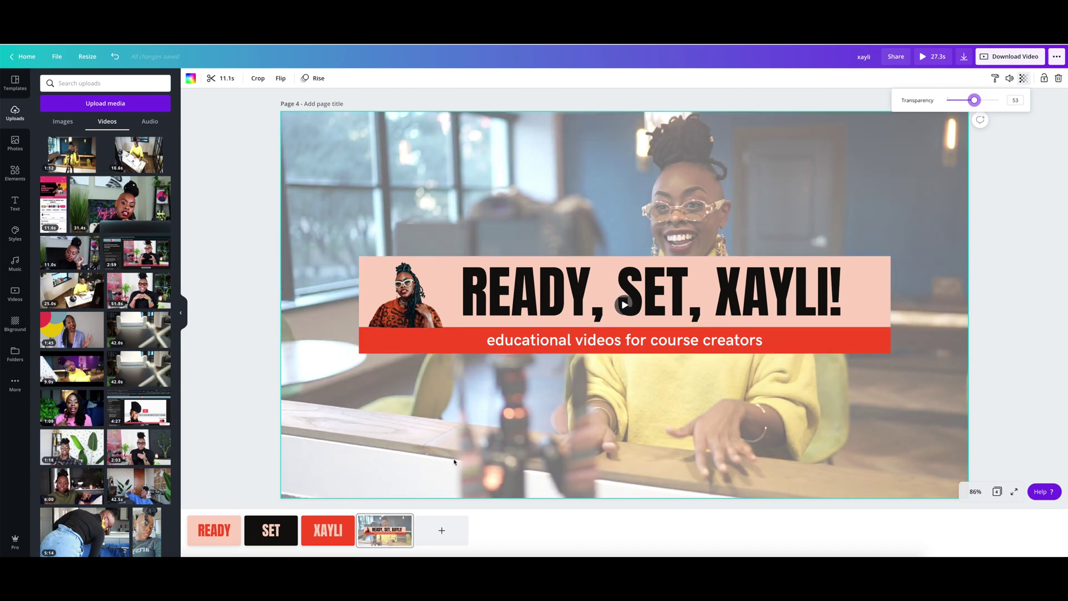
Set the first page's (READY) timing to 2.0 seconds.
click(234, 529)
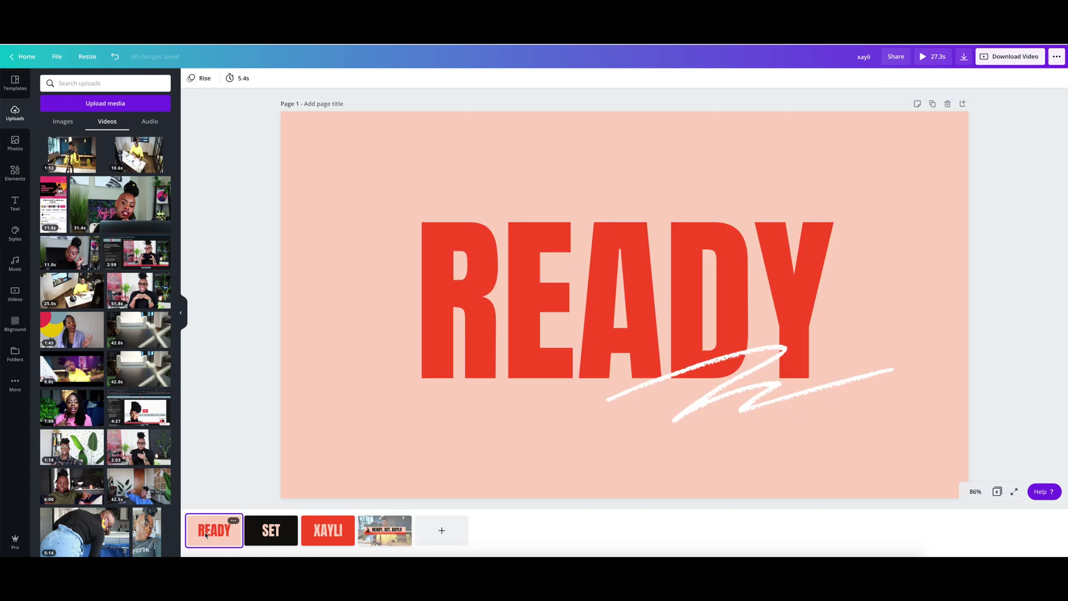
click(201, 530)
click(238, 78)
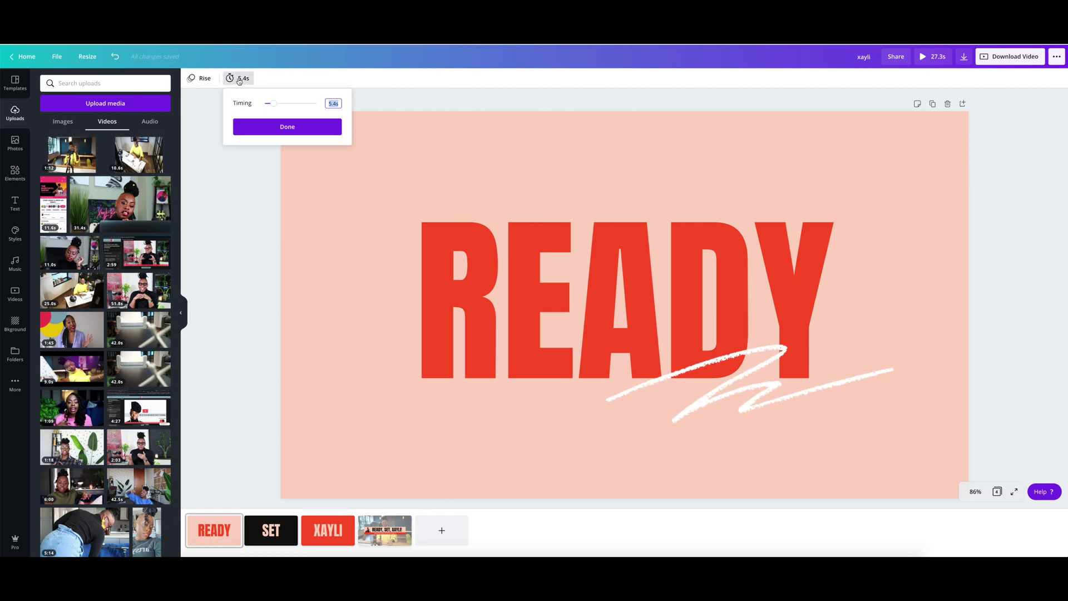
drag(273, 104, 268, 105)
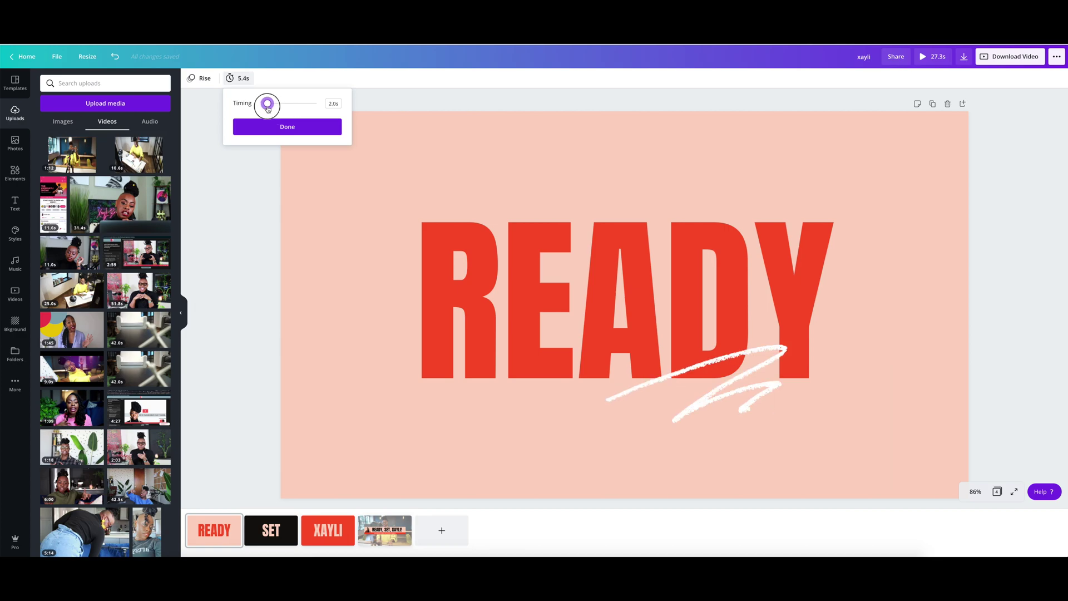
Set the second page's (SET) timing to 2.0 seconds.
click(270, 535)
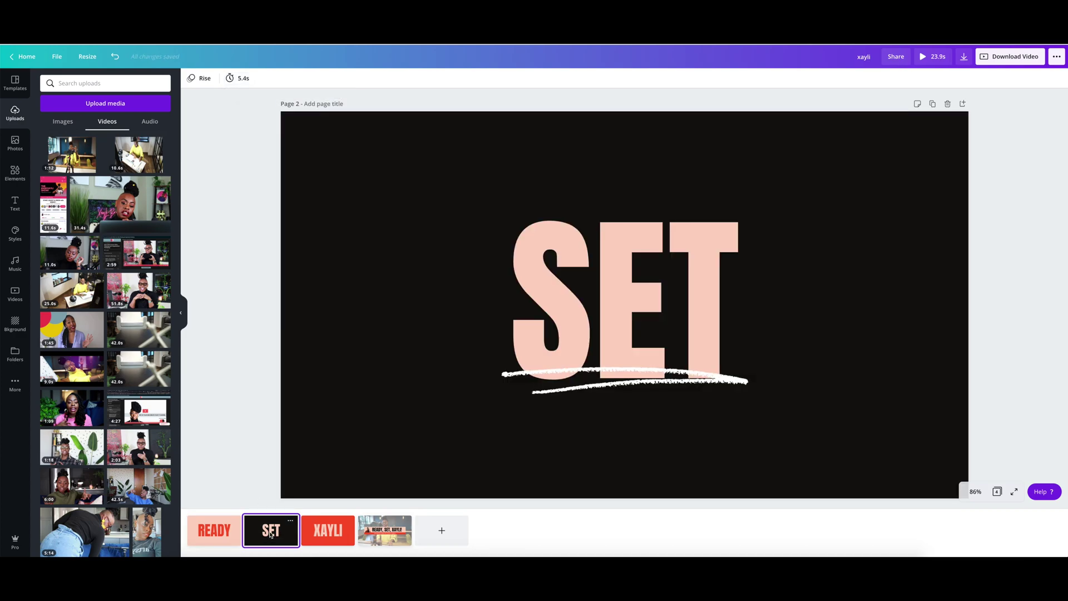
click(245, 81)
click(269, 104)
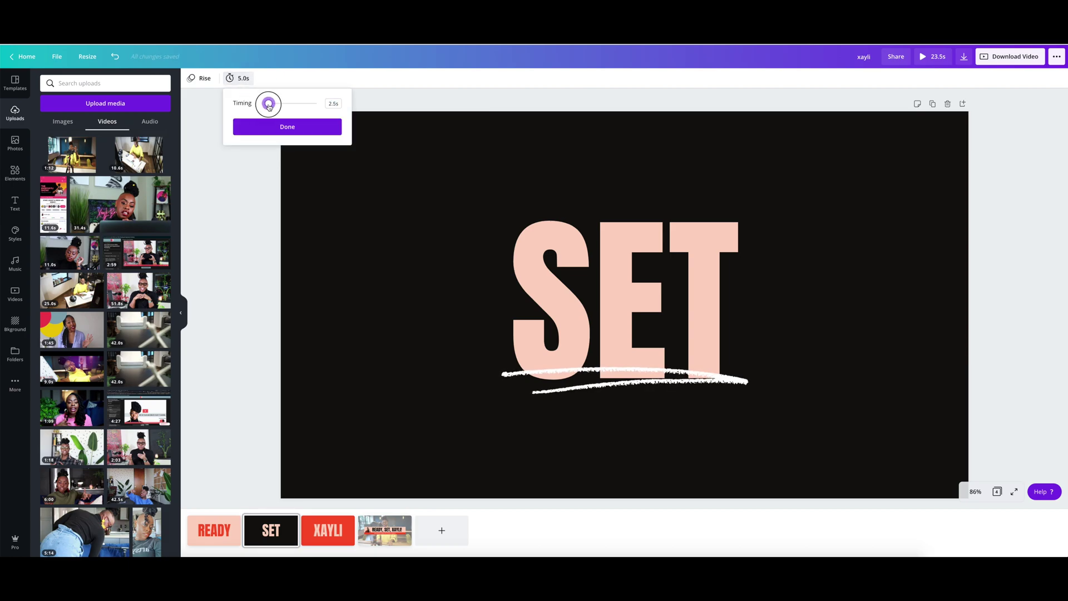
Set the third page's timing to 2.0 seconds.
click(326, 530)
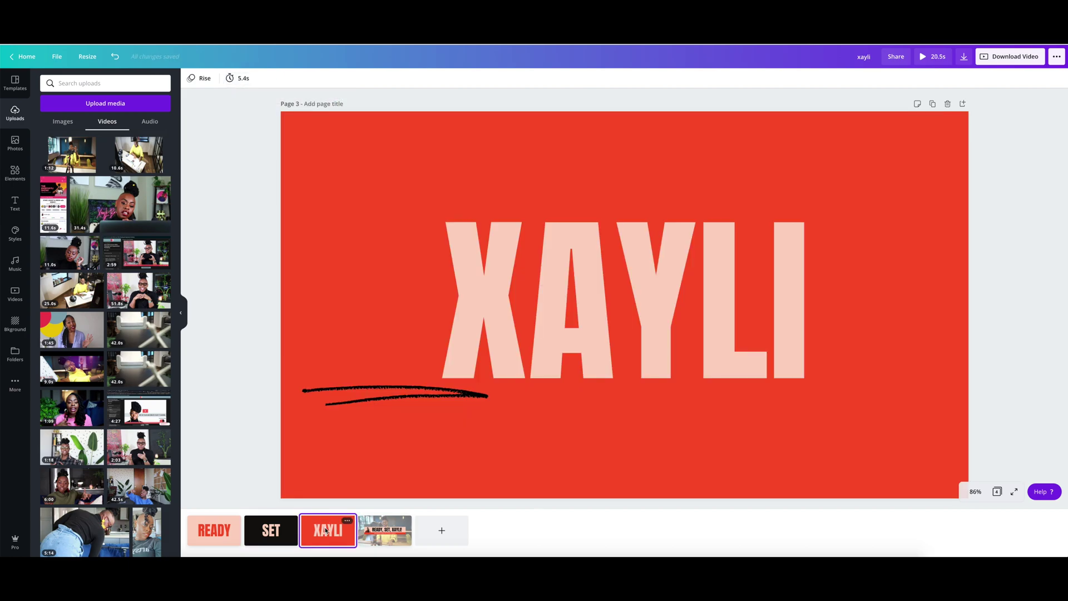
click(237, 78)
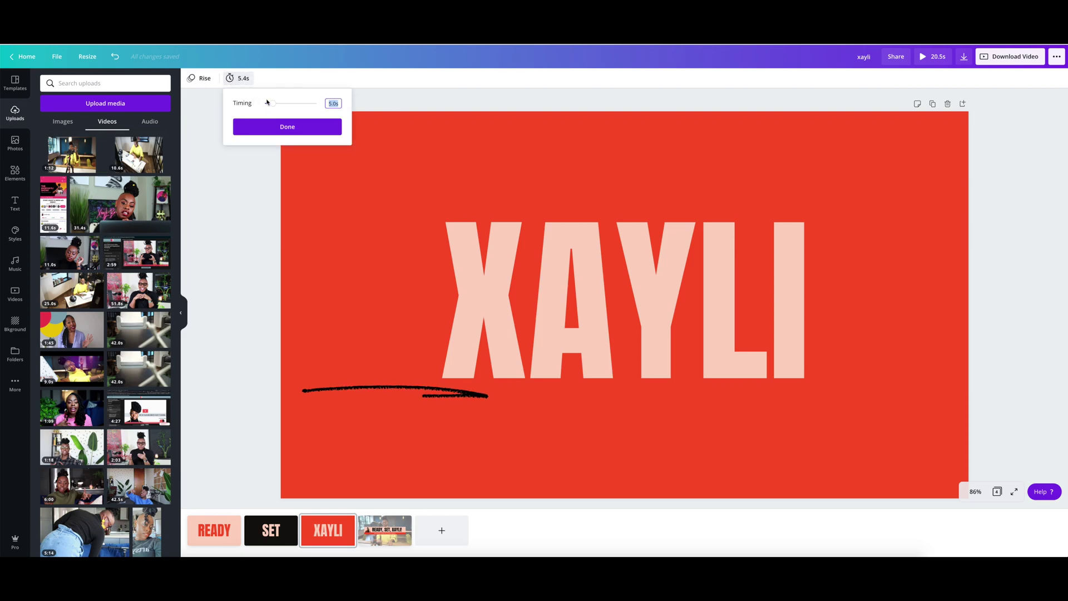
click(269, 105)
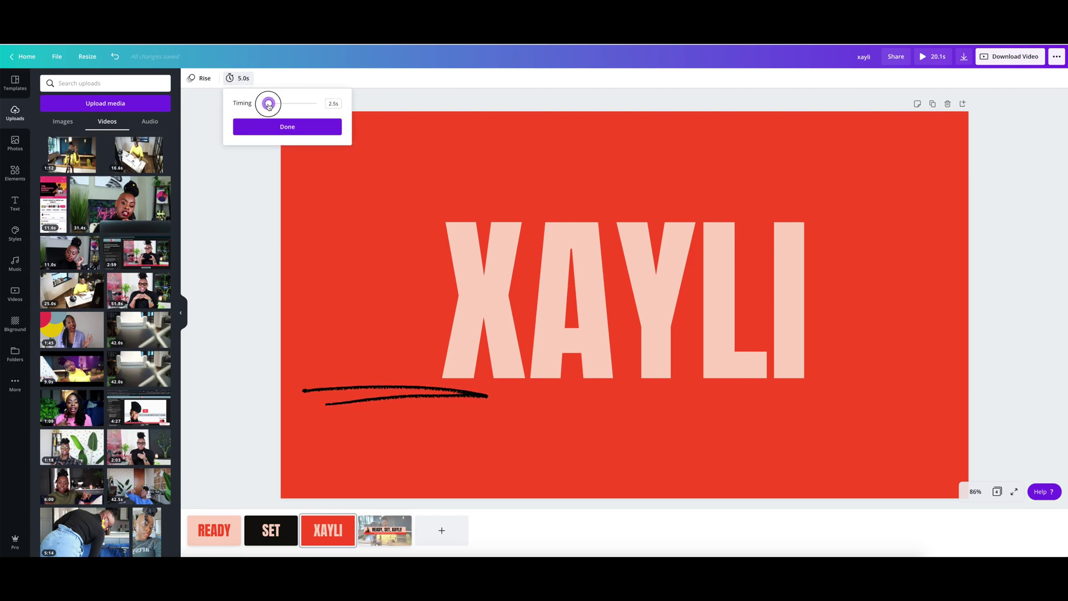
drag(269, 106, 267, 107)
click(205, 460)
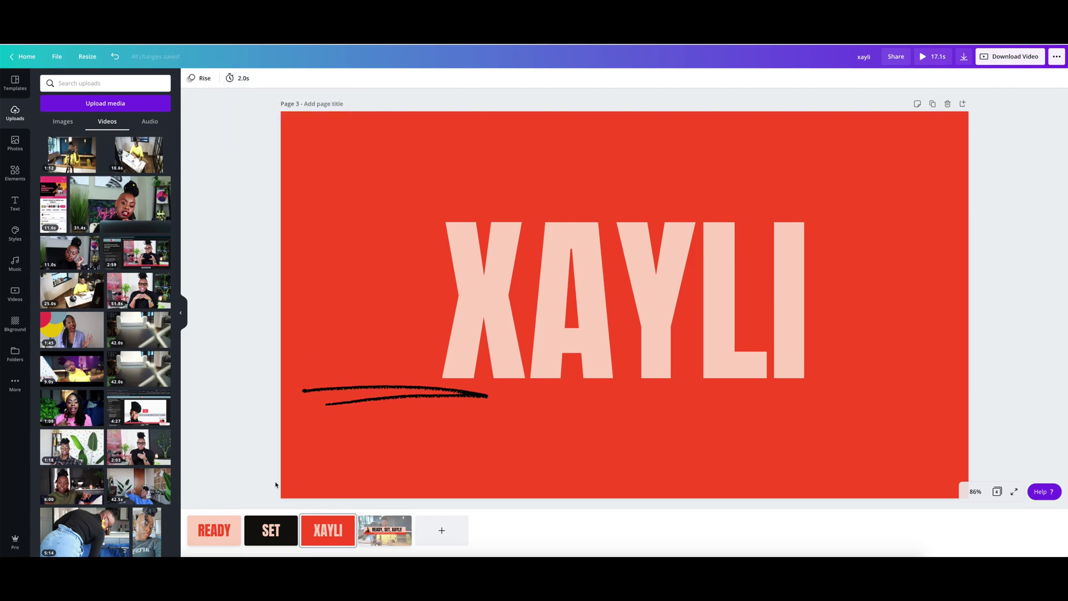
Trim the end of the fourth page's background video so the clip lasts 6.4 seconds.
click(367, 538)
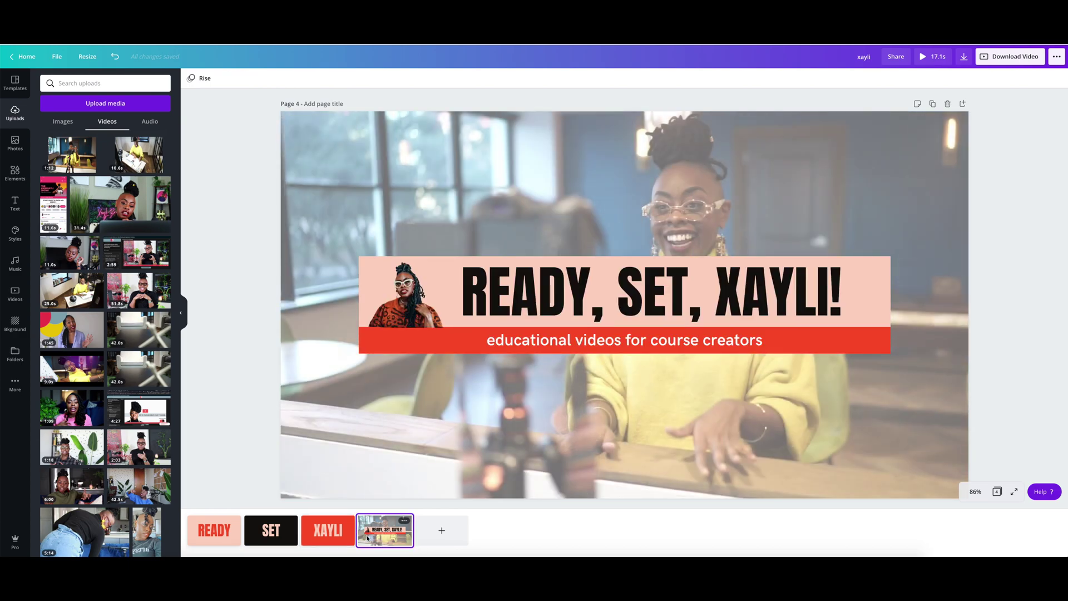
click(543, 429)
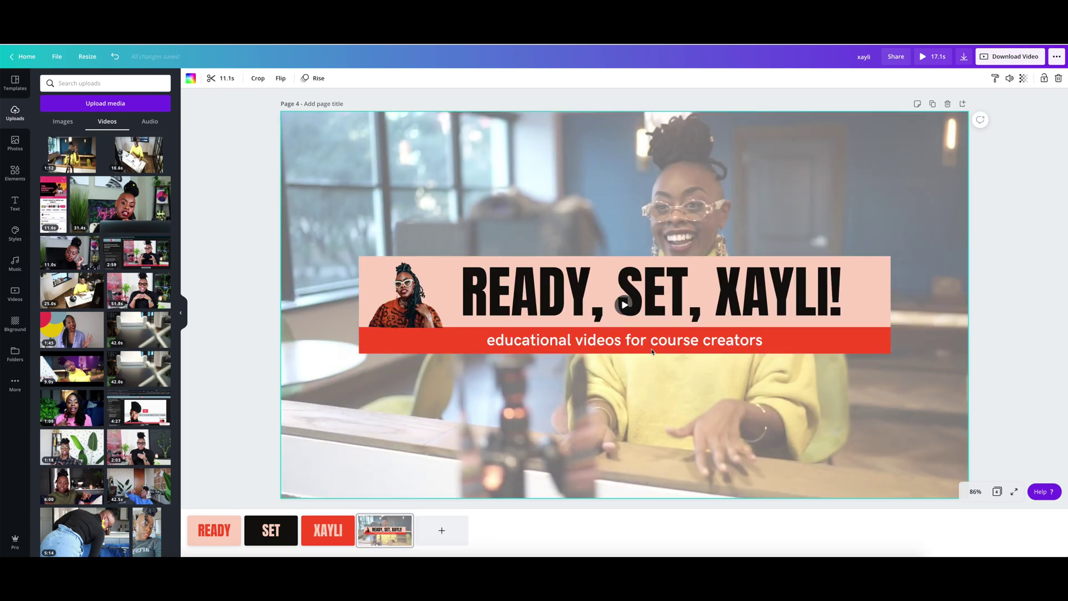
click(210, 78)
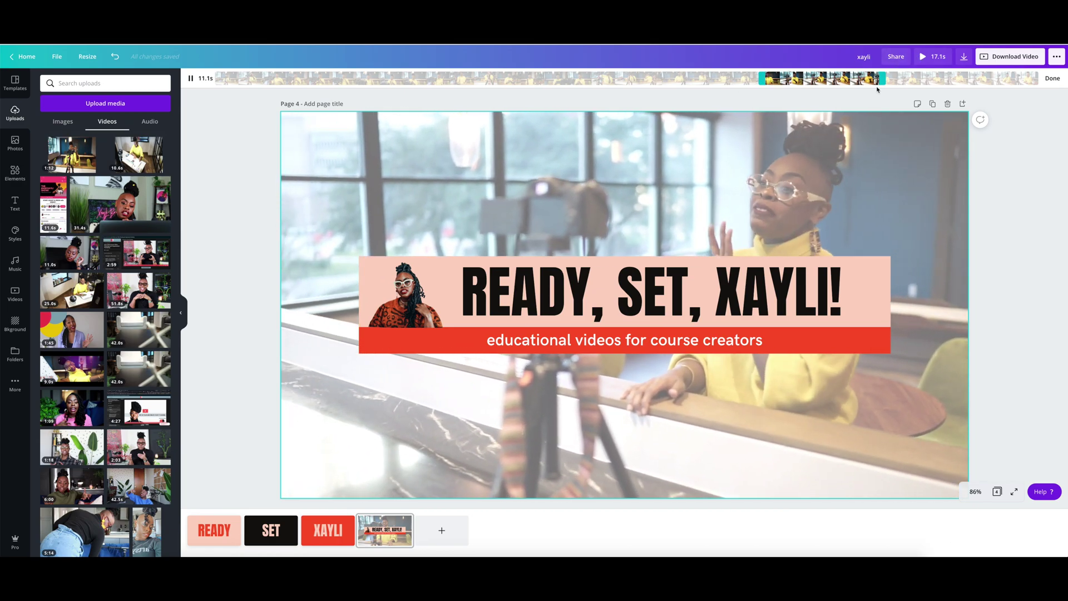
drag(884, 79, 825, 84)
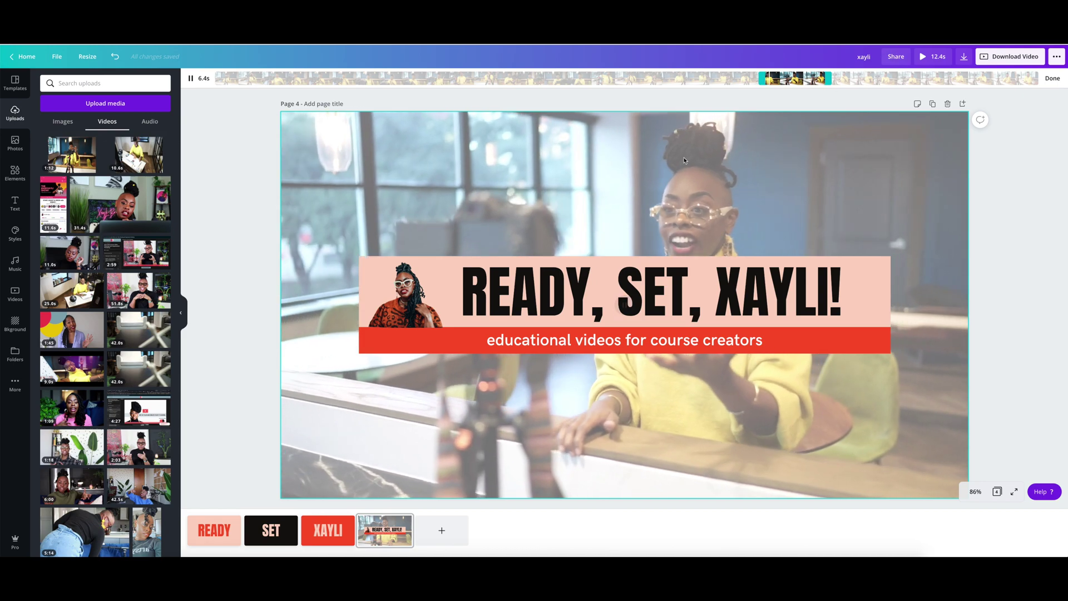
Change the first page's (READY) background to the light blue-grey from the START SHOOT GROW palette.
click(326, 534)
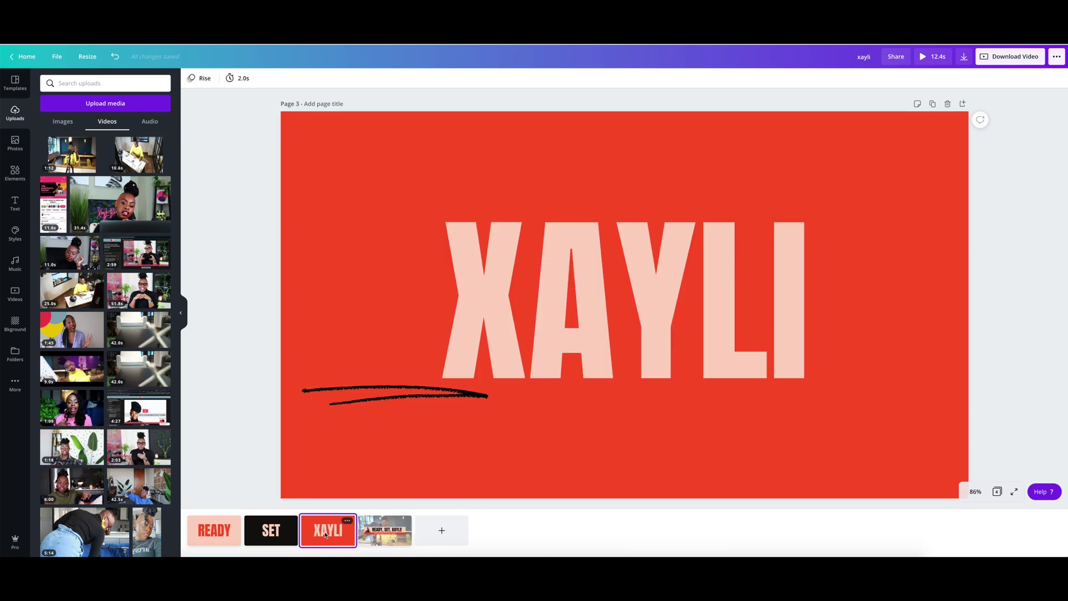
click(222, 520)
click(393, 460)
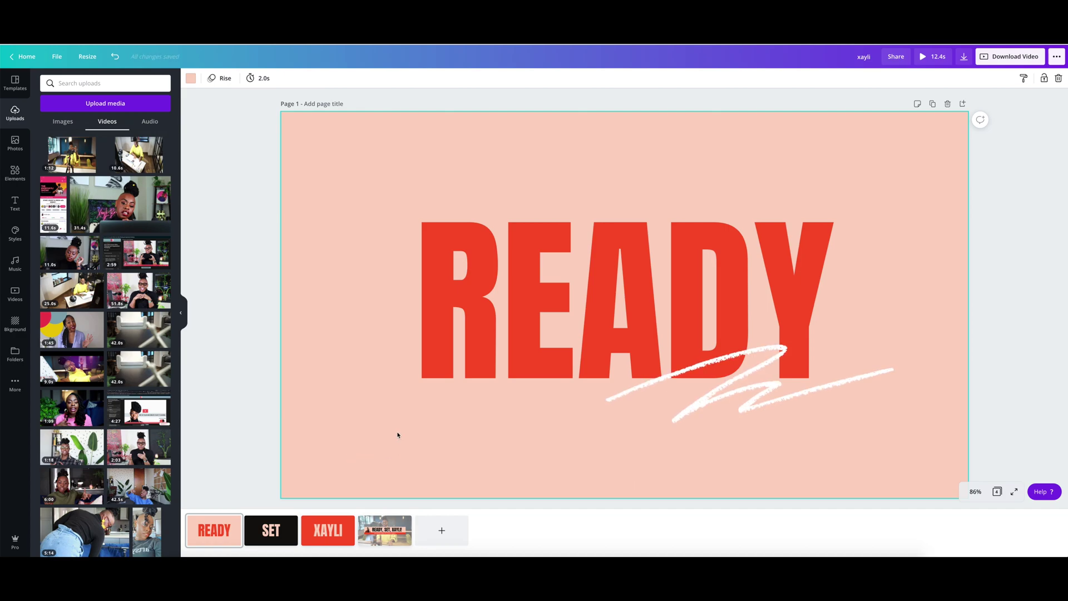
click(188, 79)
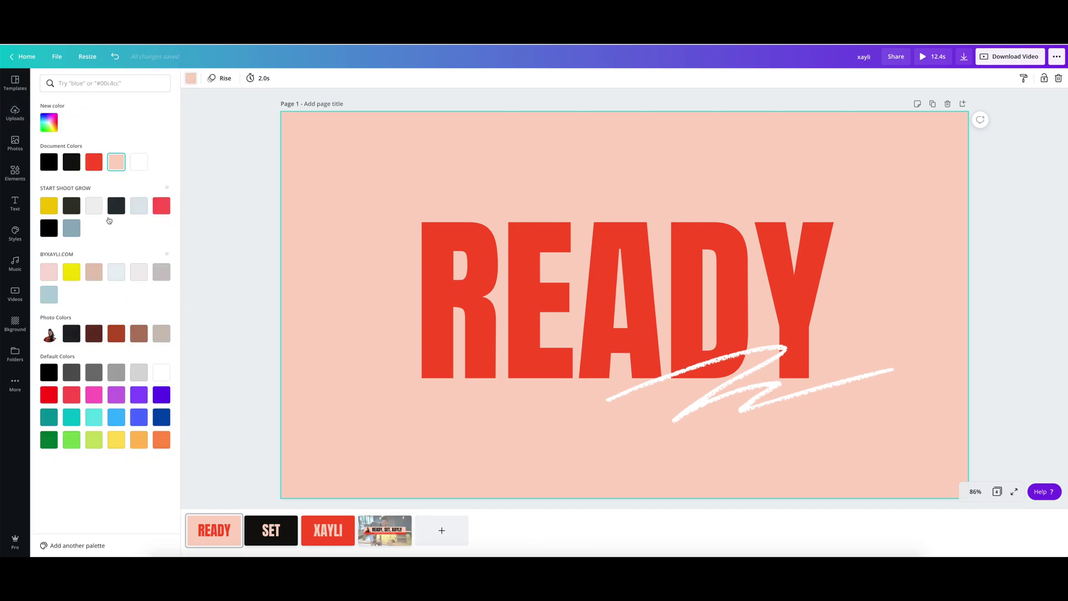
click(138, 205)
Recolour the READY text with the pinkish red from the START SHOOT GROW palette.
click(444, 321)
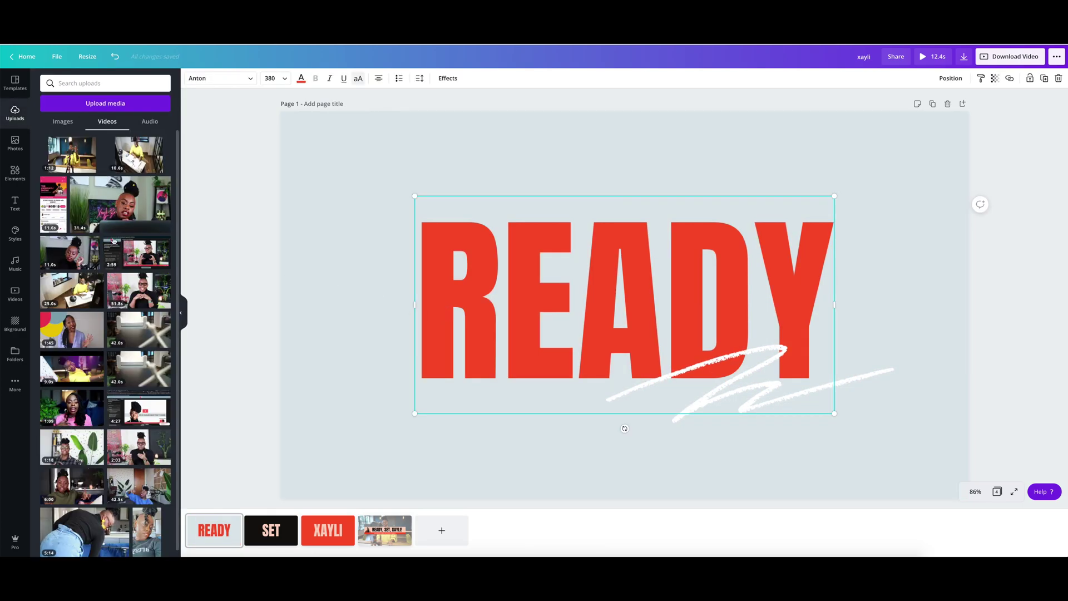
click(297, 80)
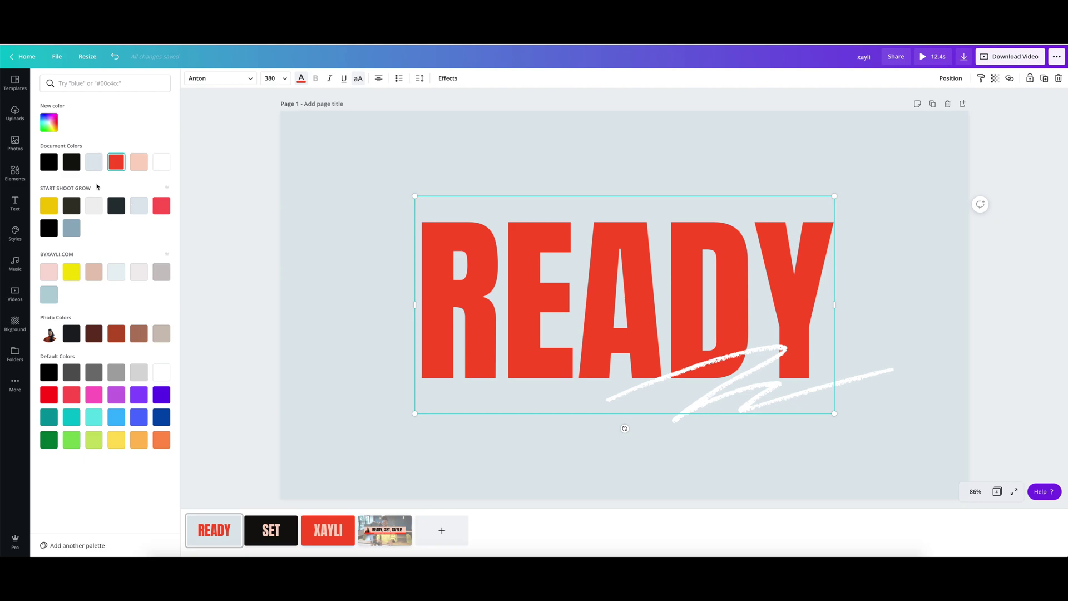
click(161, 205)
click(351, 310)
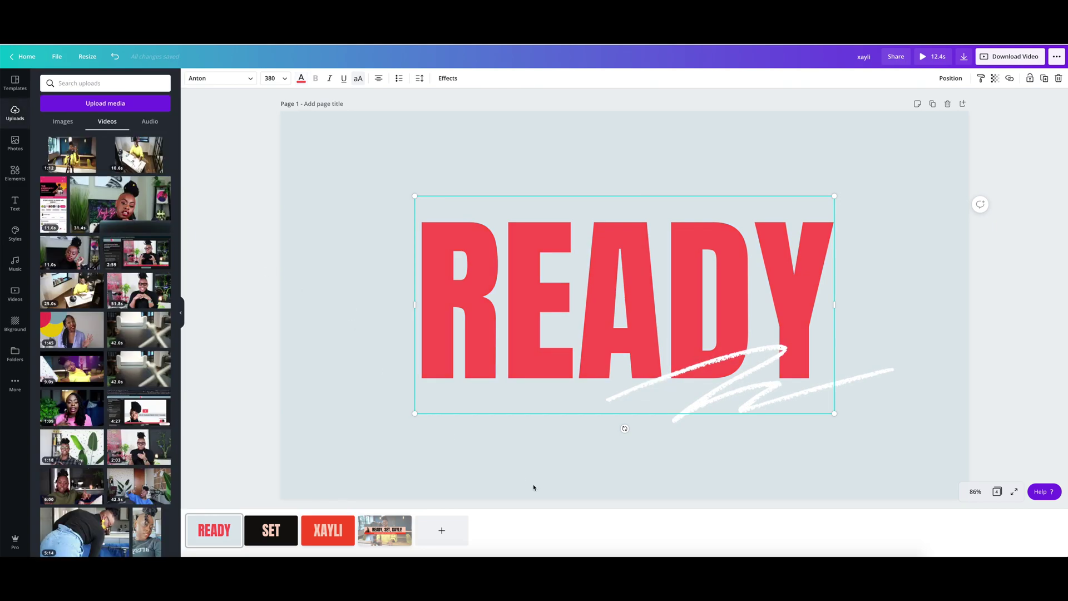
Recolour the SET text on the second page with the medium blue-grey from the START SHOOT GROW palette.
click(257, 535)
click(578, 317)
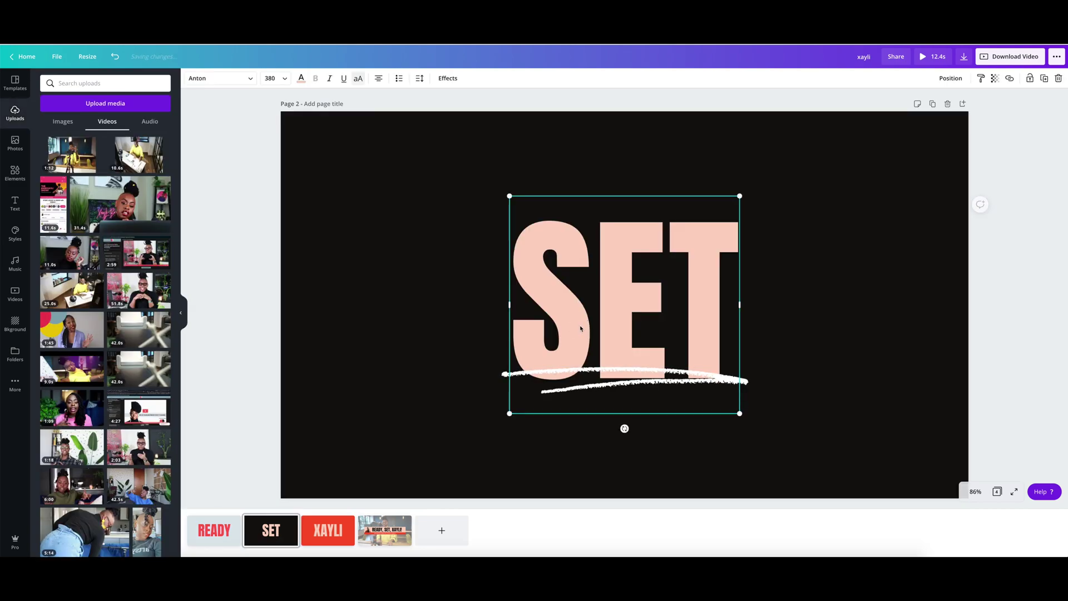
click(301, 78)
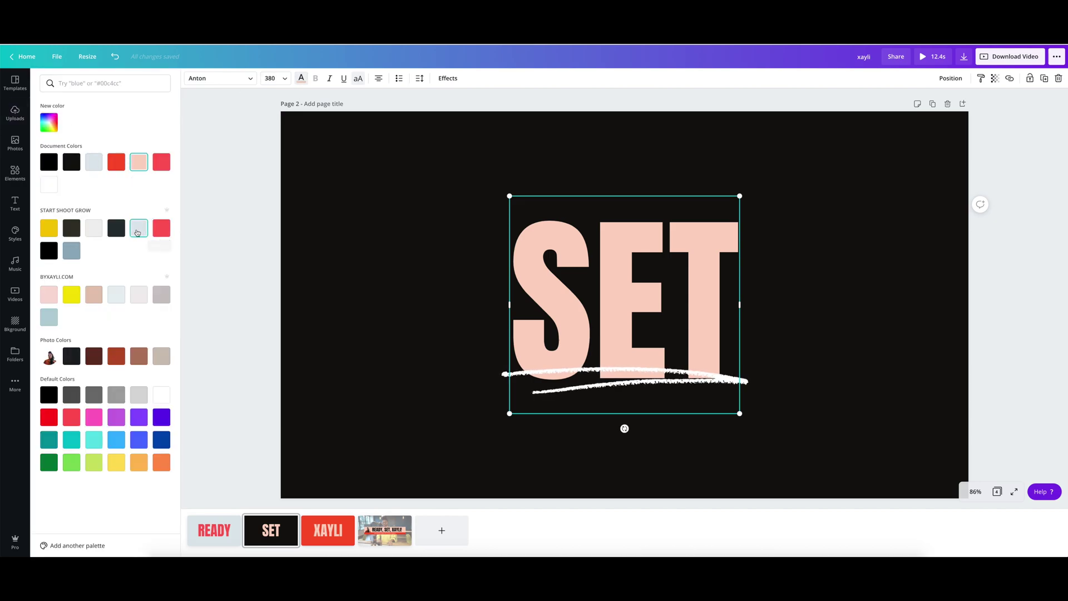
click(69, 251)
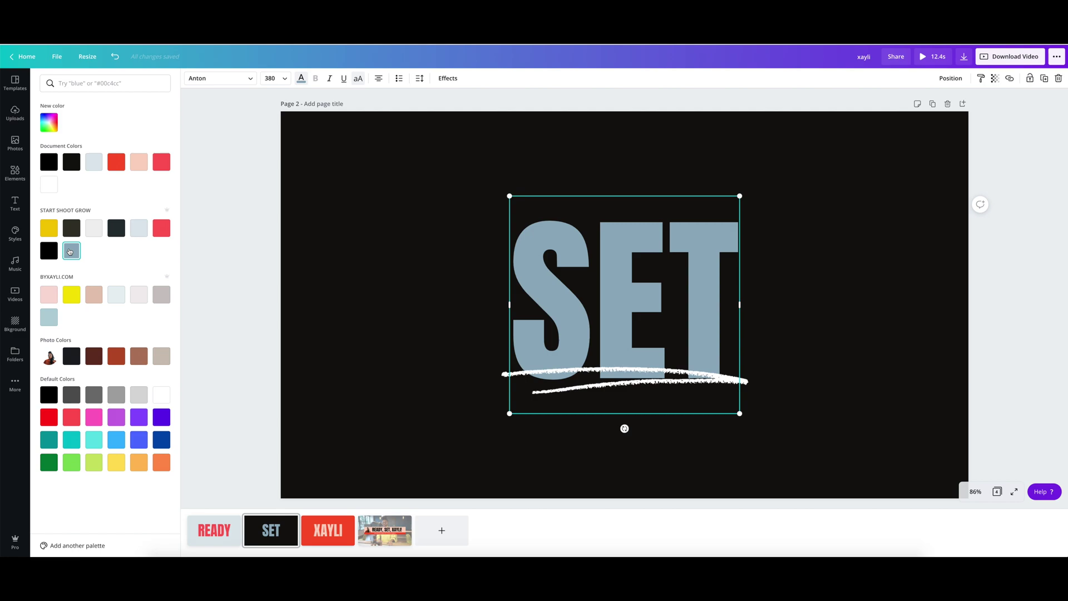
Change the third page's background to the pinkish red from the START SHOOT GROW palette.
click(328, 529)
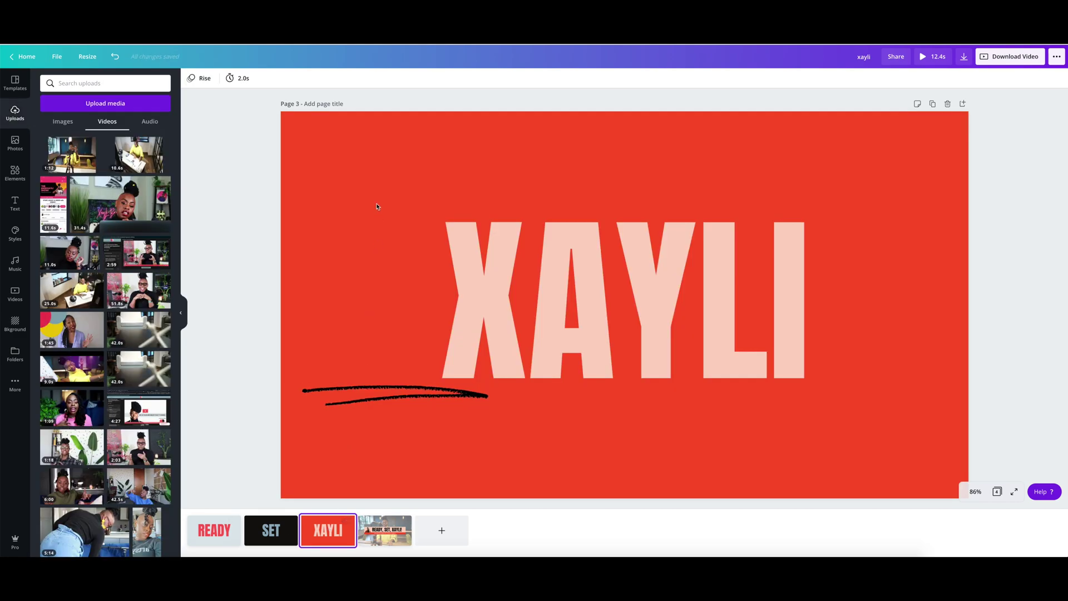
click(191, 78)
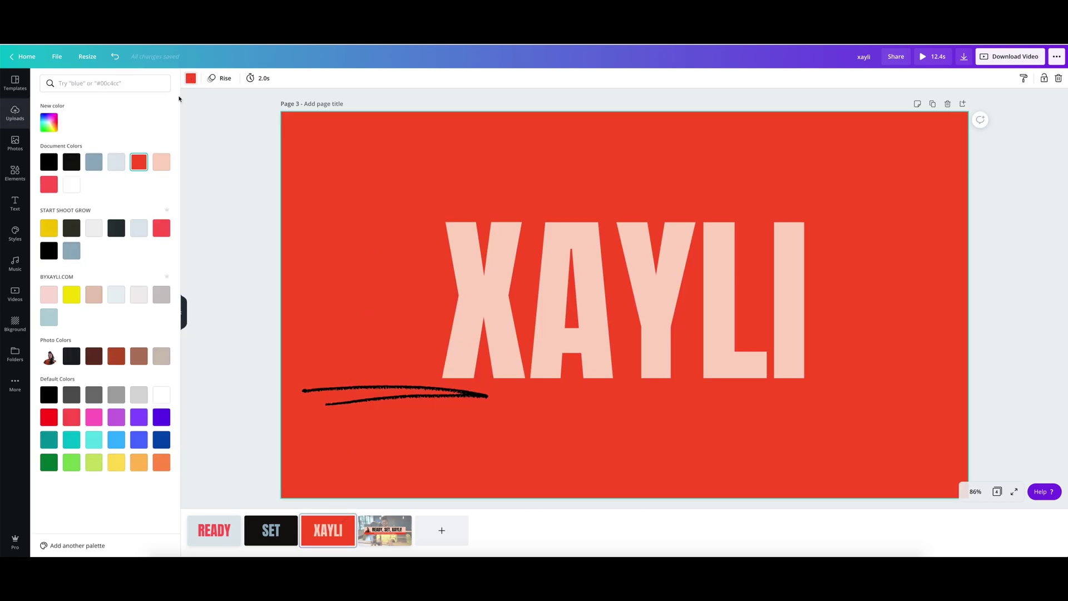
click(160, 228)
Recolour the third page's large text with the light blue-grey from the START SHOOT GROW palette.
click(443, 262)
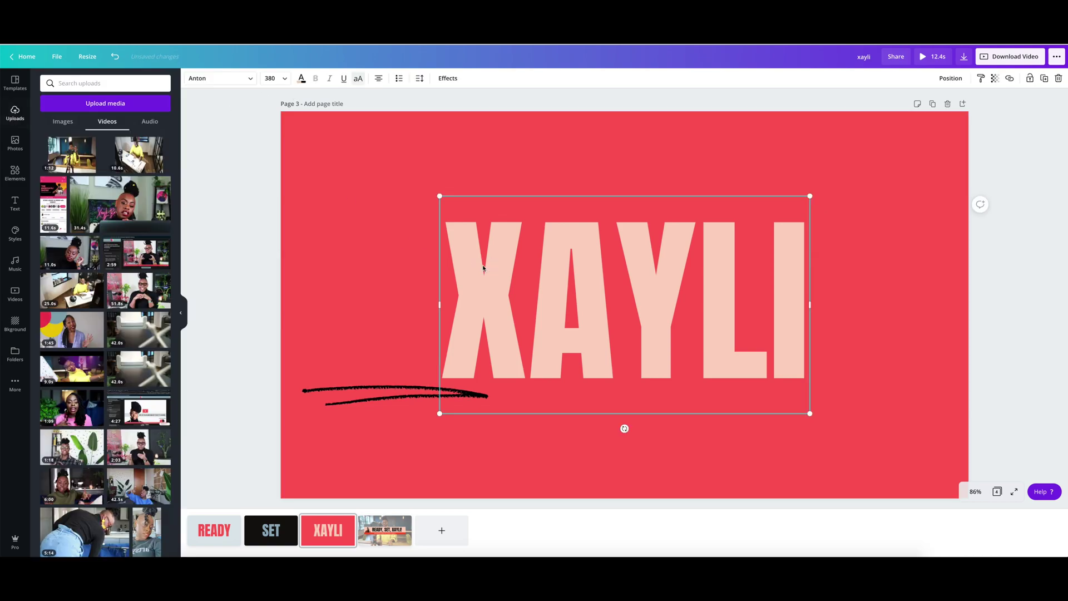
click(300, 78)
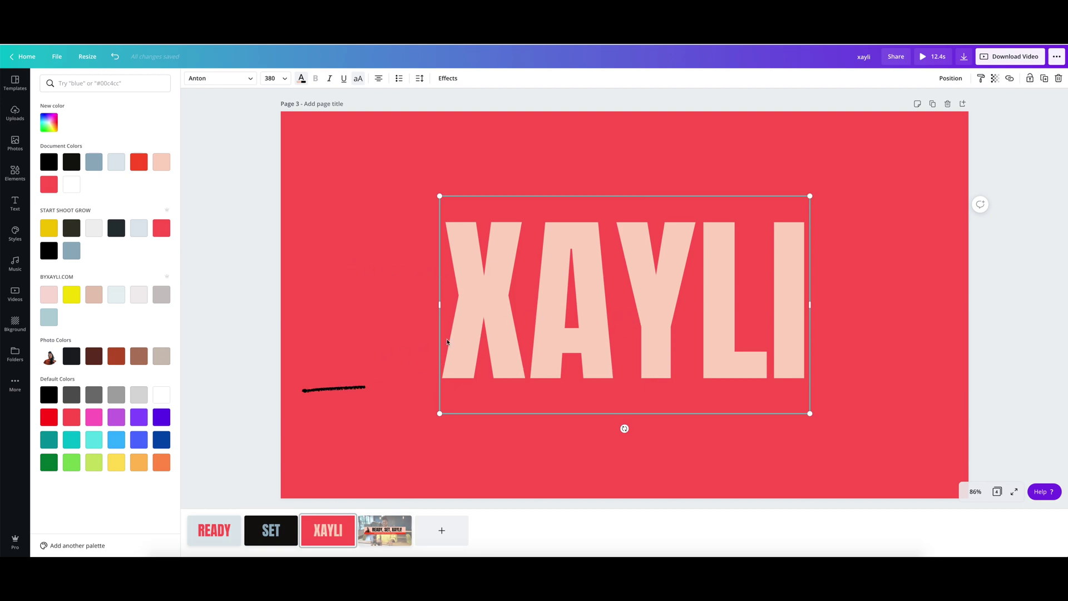
click(692, 301)
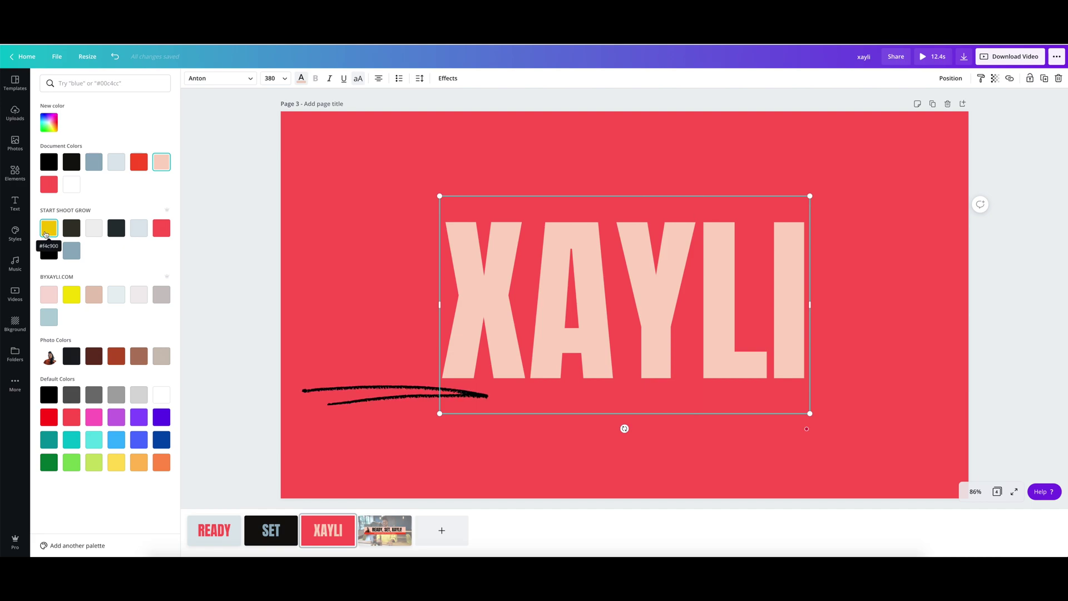
click(139, 228)
mouse_move(562, 297)
key(Escape)
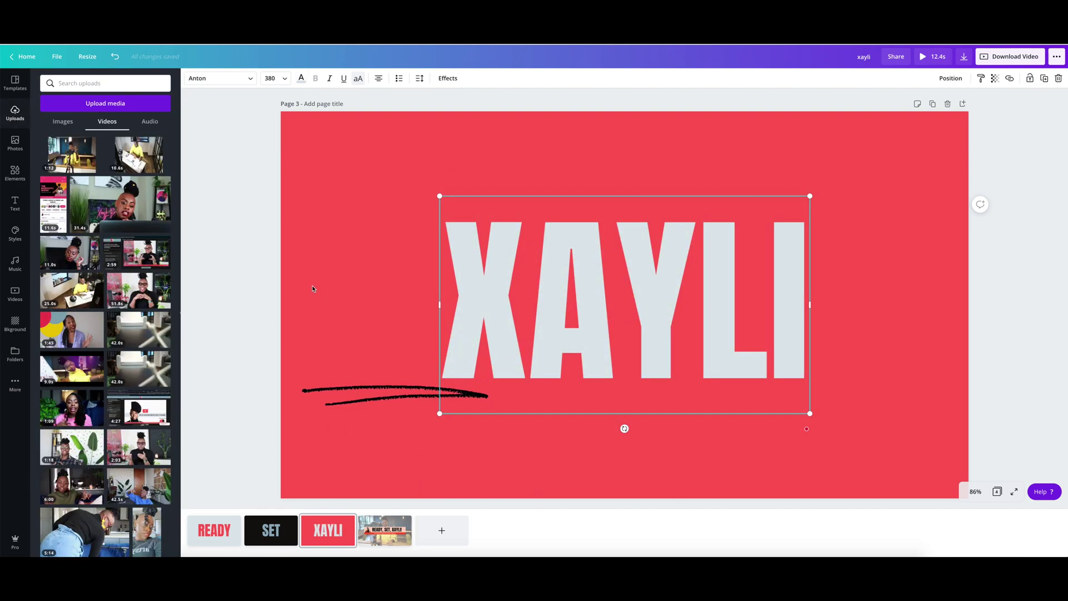
key(Escape)
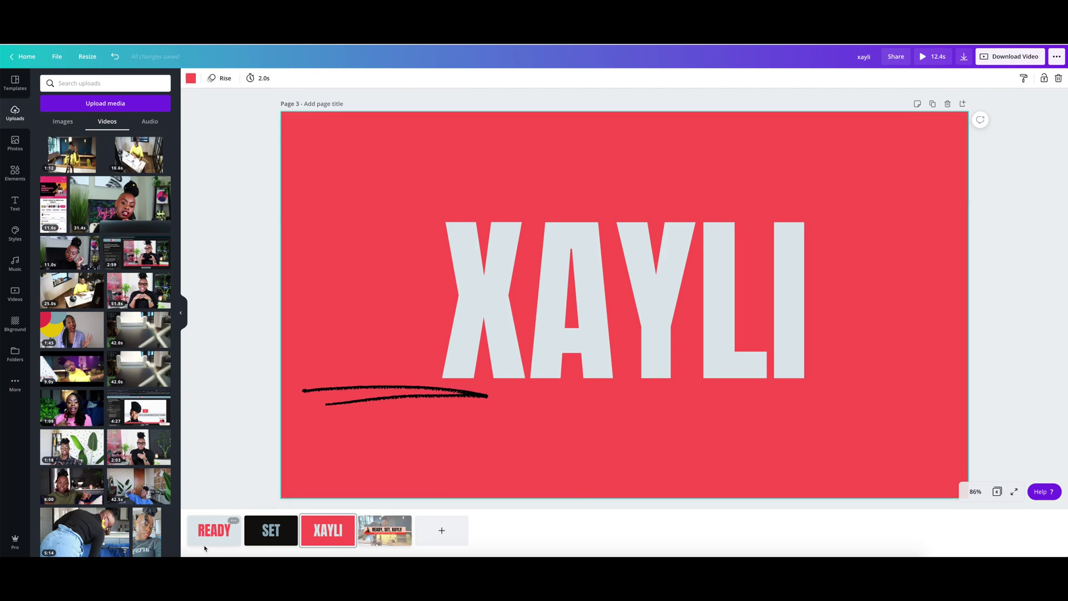
Review the recoloured pages and change the title banner behind the fourth page's headline to the light blue-grey document colour.
click(212, 526)
click(272, 534)
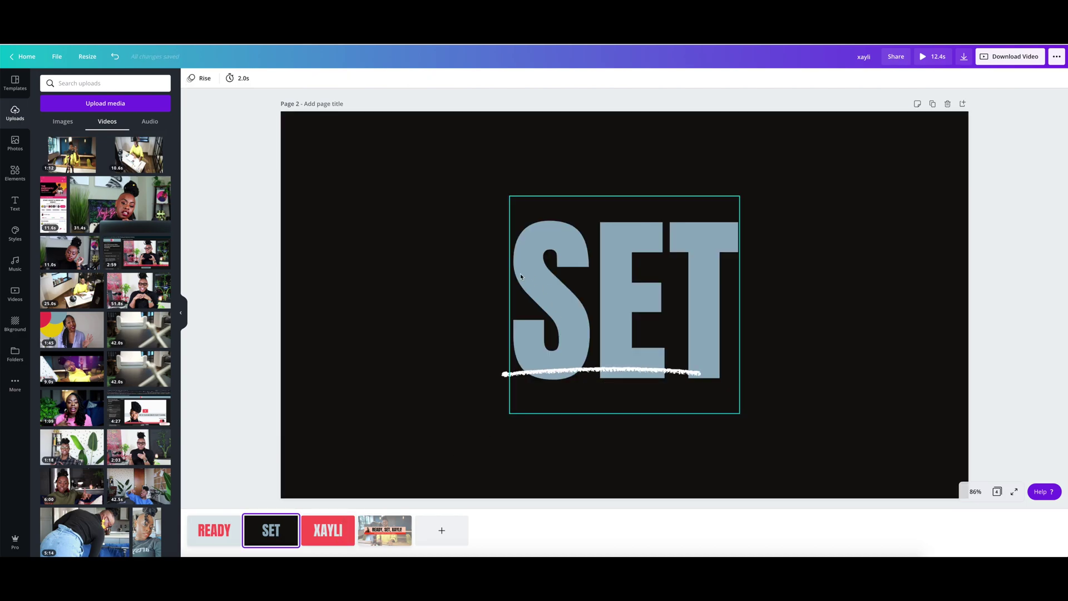
click(317, 525)
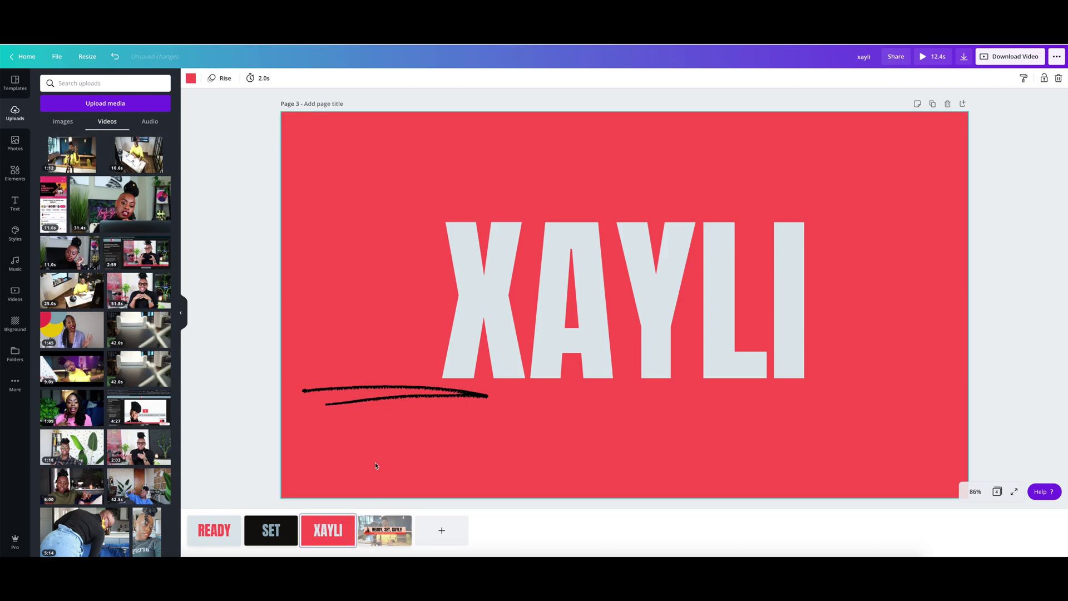
click(374, 543)
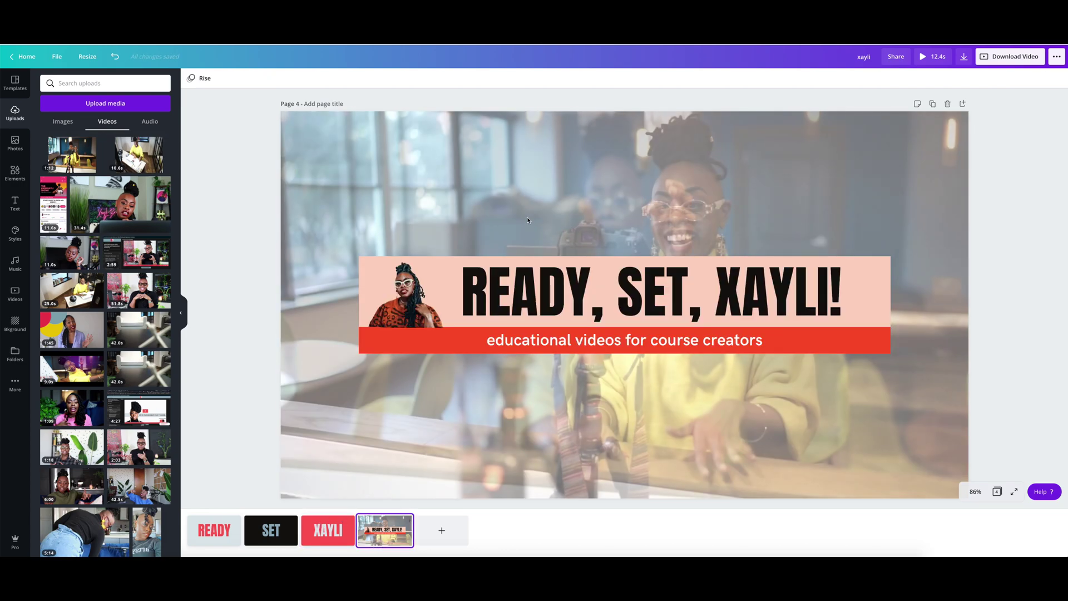
click(472, 266)
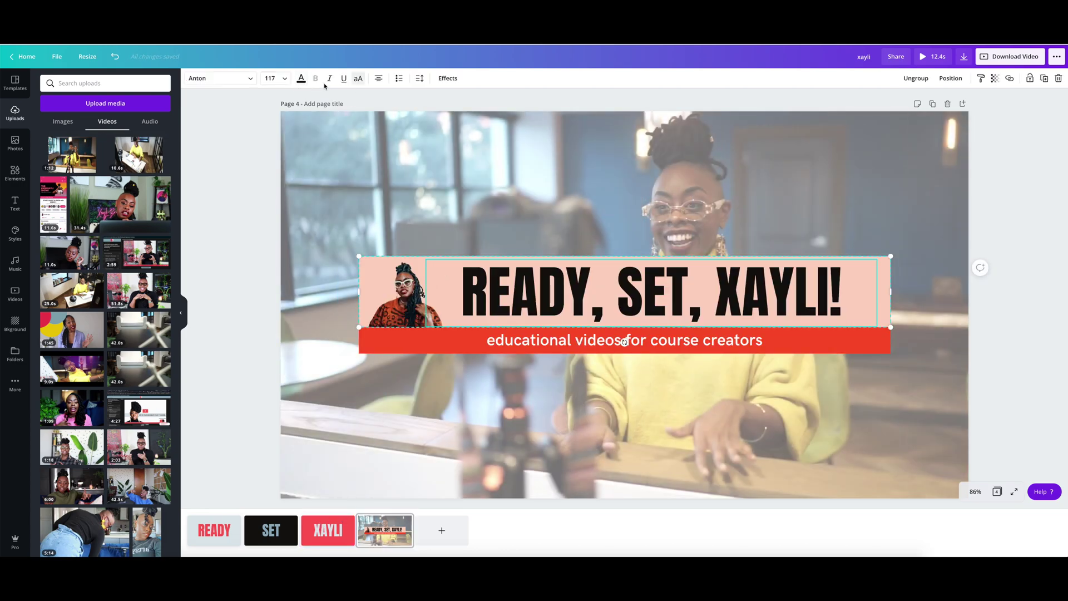
click(355, 80)
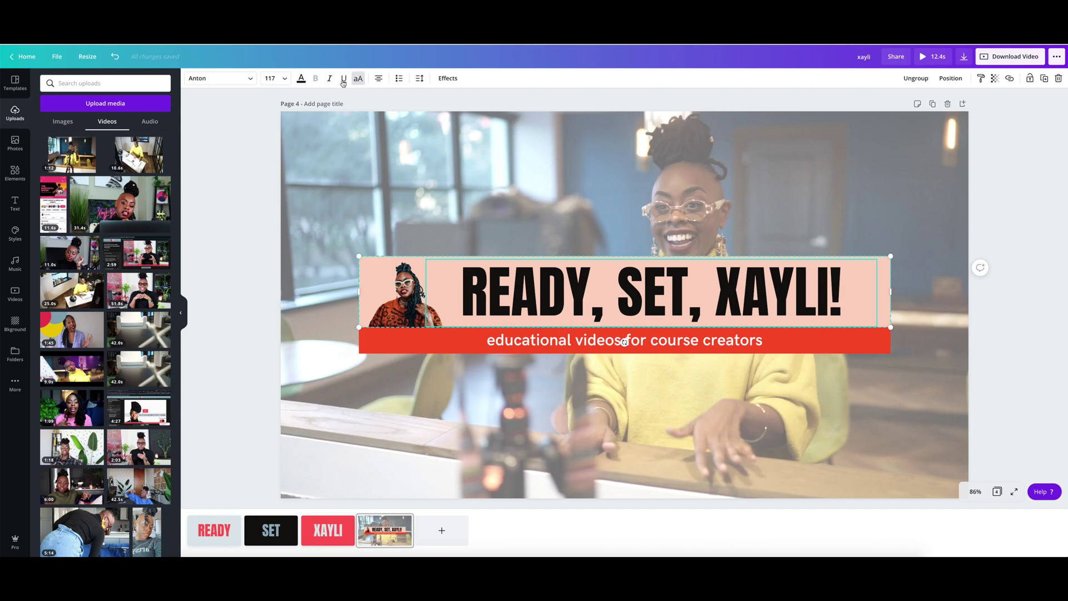
click(377, 264)
click(600, 264)
click(888, 275)
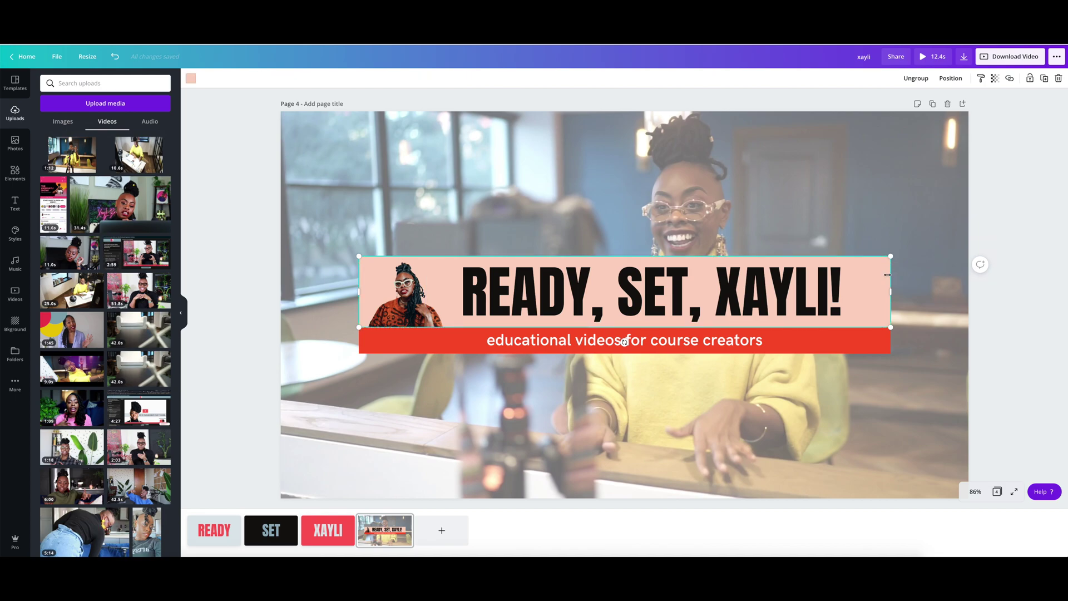
click(191, 79)
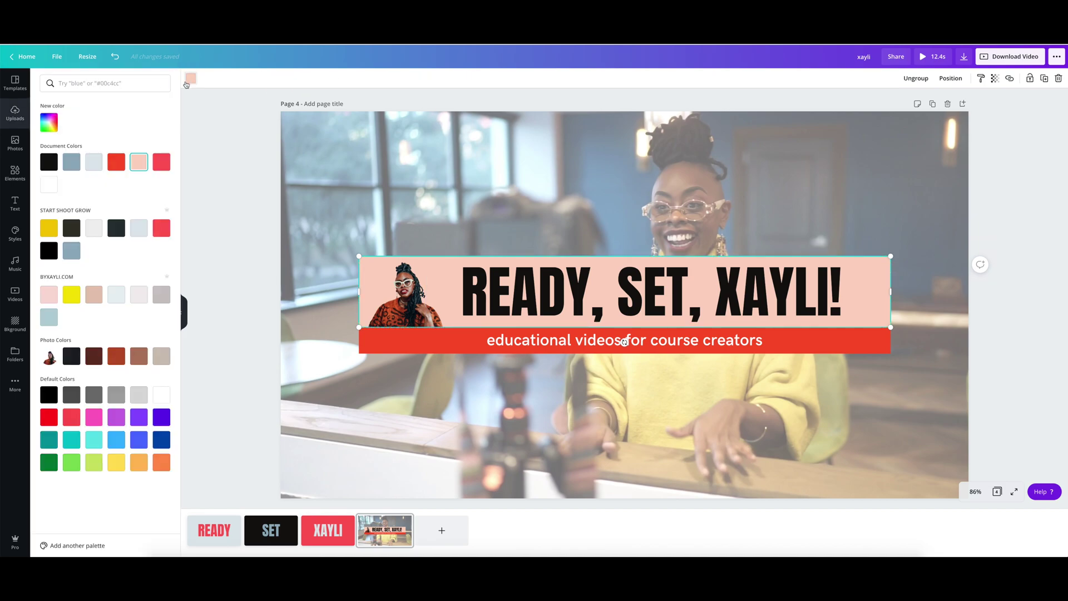
click(95, 165)
Recolour the tagline bar on the fourth page with the pinkish red from the START SHOOT GROW palette.
click(623, 341)
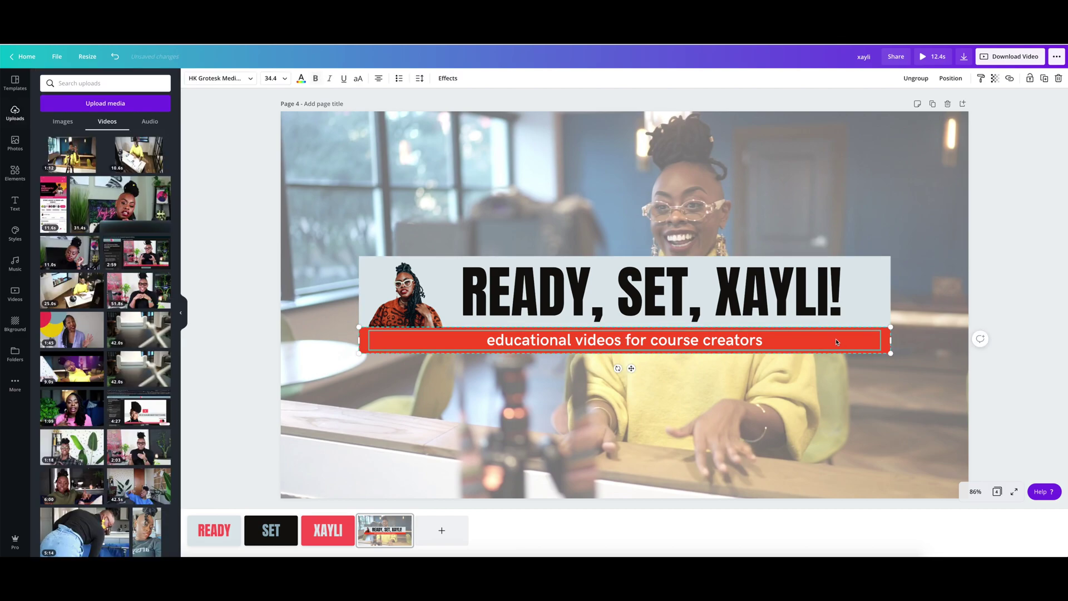
click(886, 344)
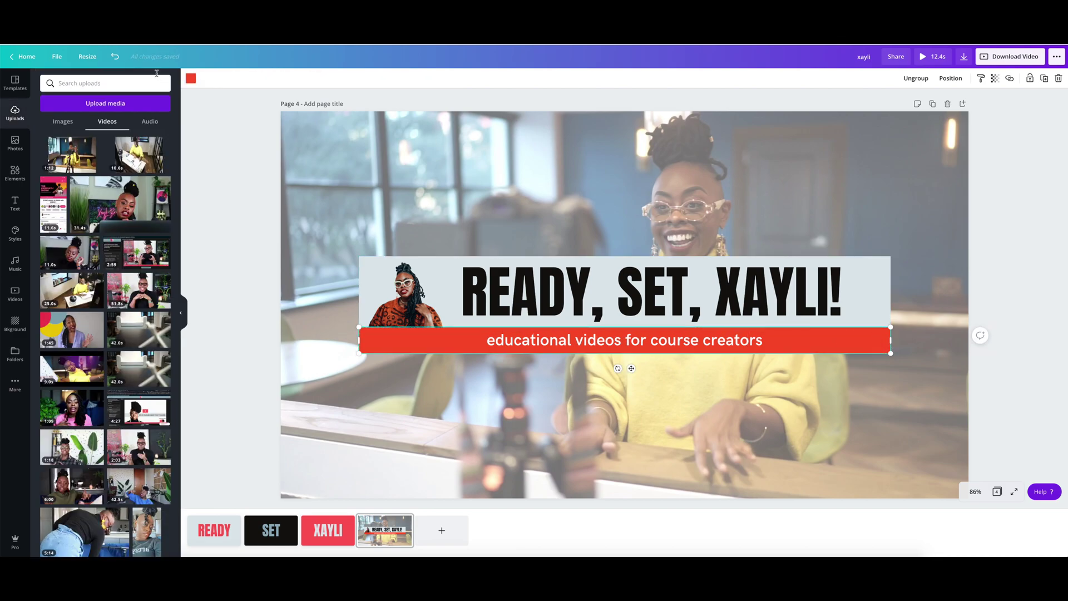
click(190, 79)
click(162, 205)
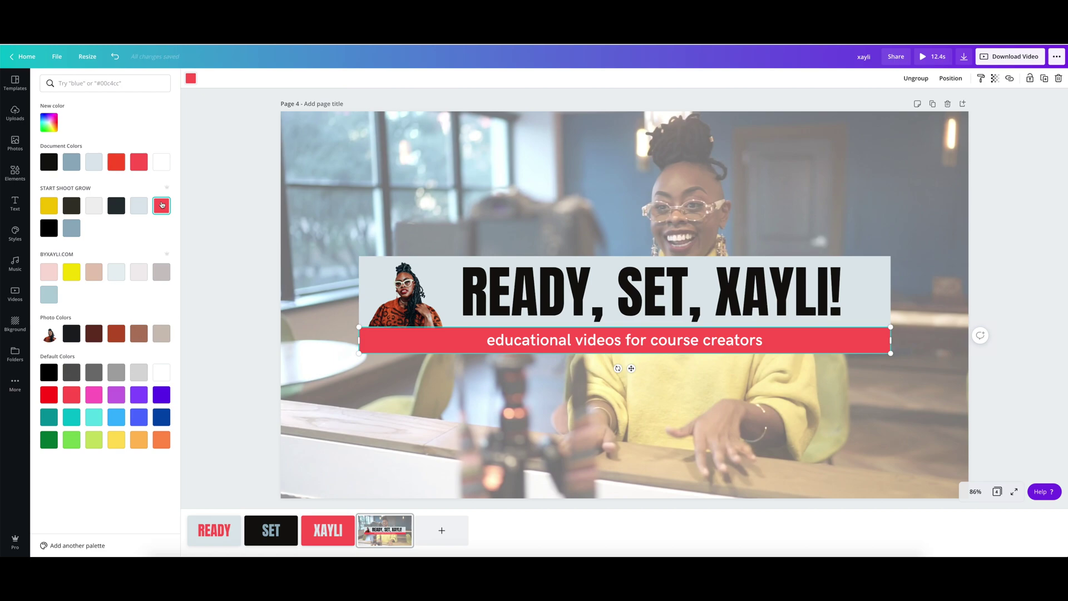
click(368, 410)
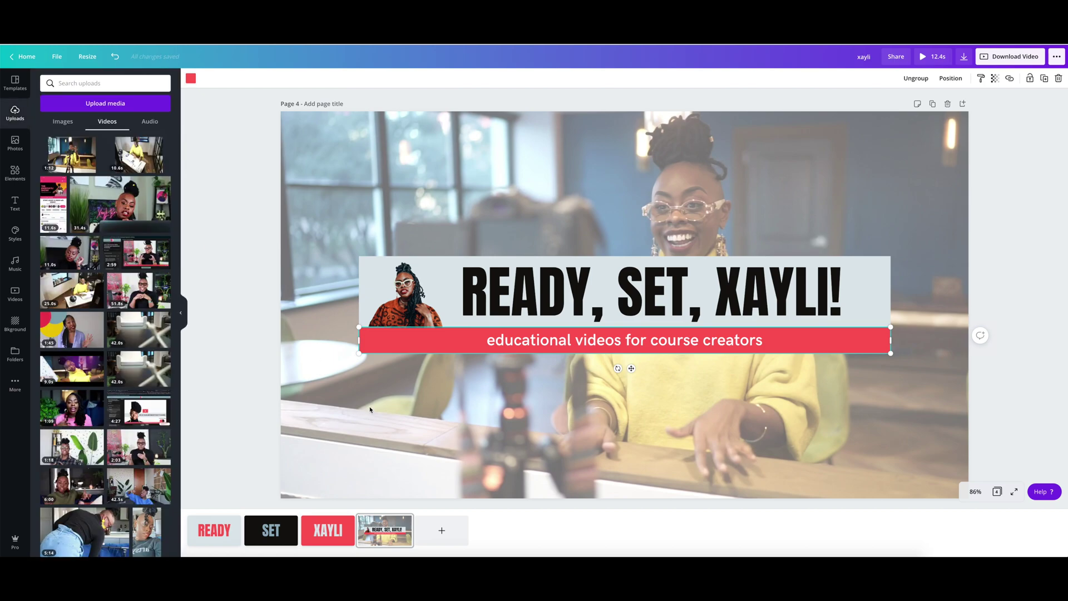
Fade the fourth page's background video by setting its transparency to about 36.
click(846, 198)
click(1023, 78)
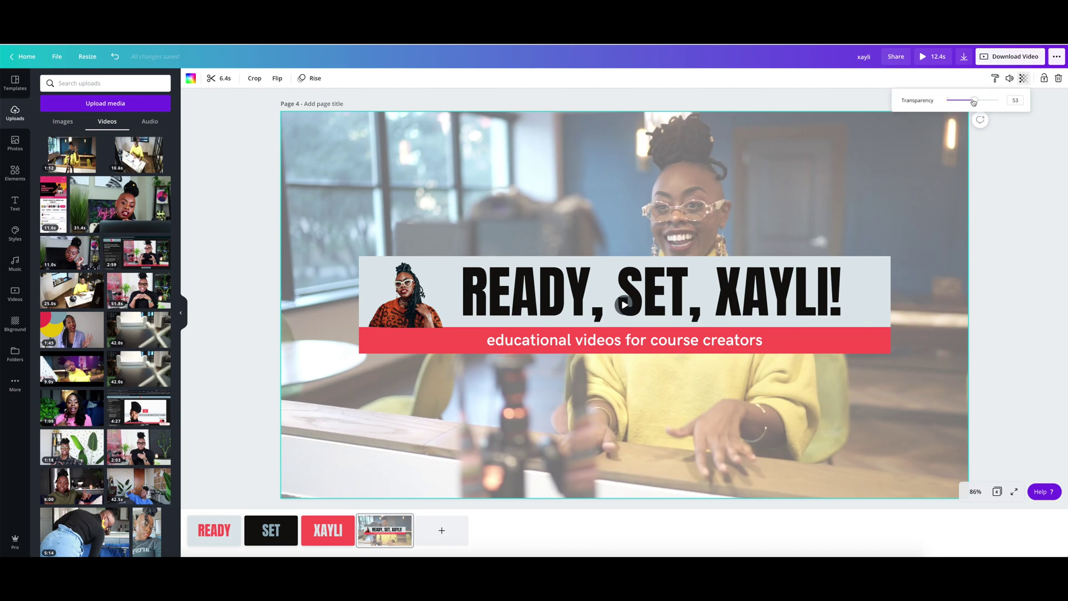
drag(973, 102, 966, 102)
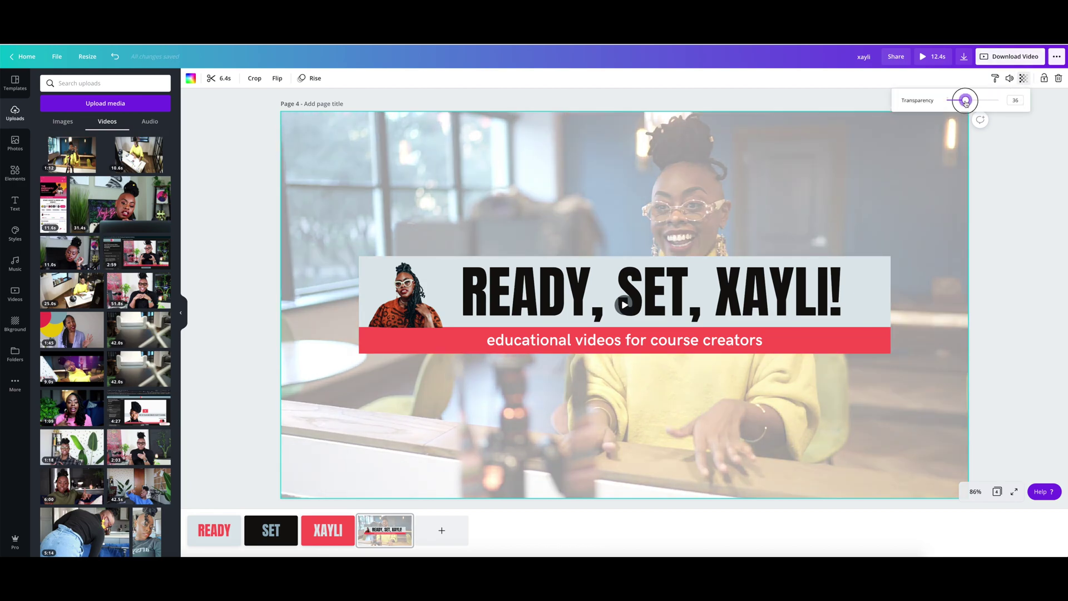
click(690, 200)
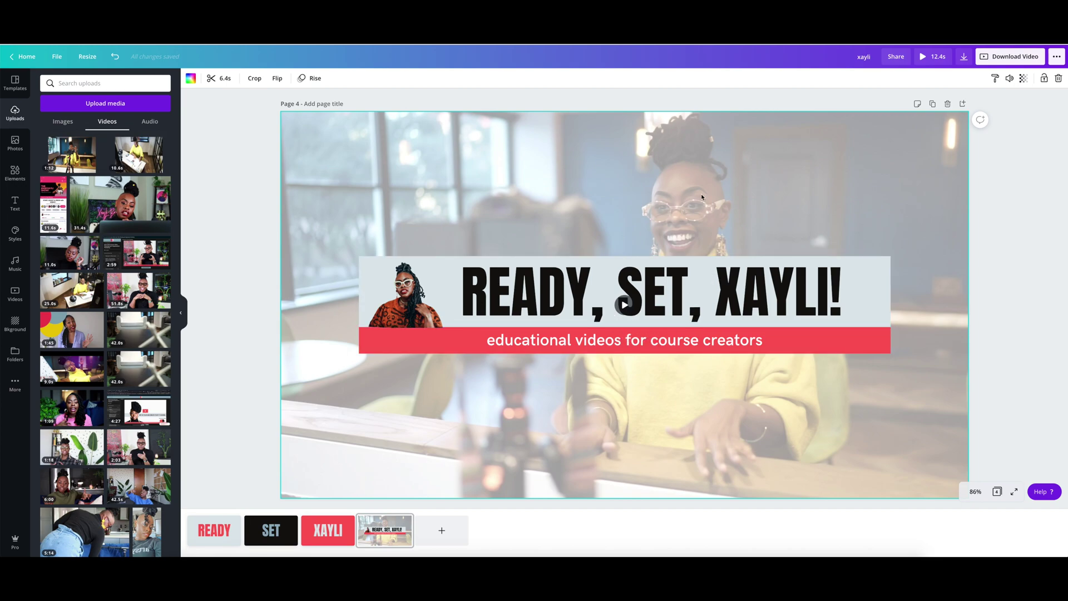
Preview the whole intro from the first page and inspect the animated white scribble under the READY text.
click(192, 528)
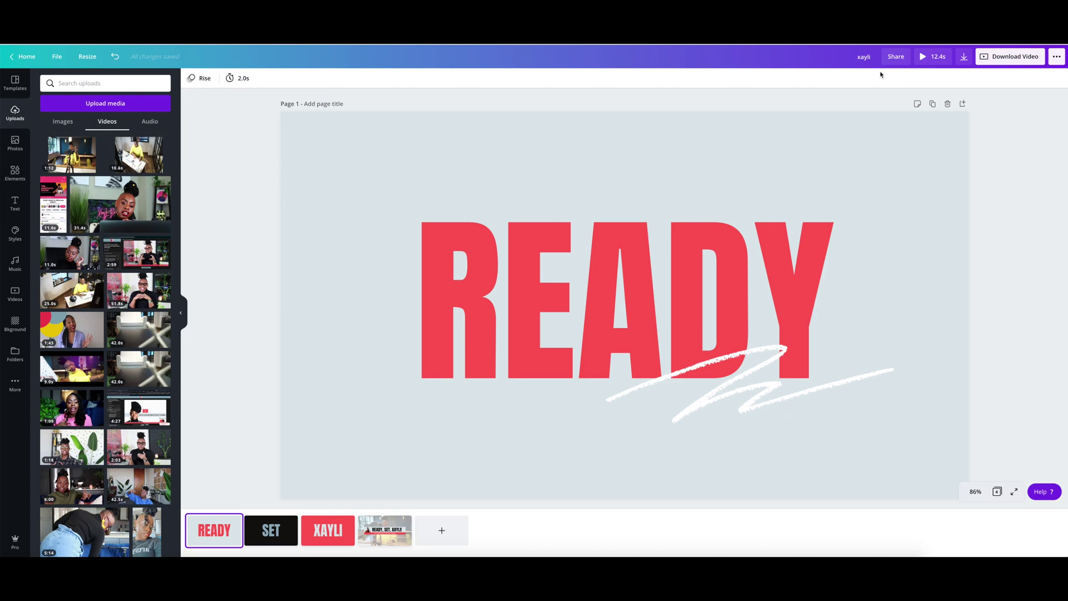
click(922, 58)
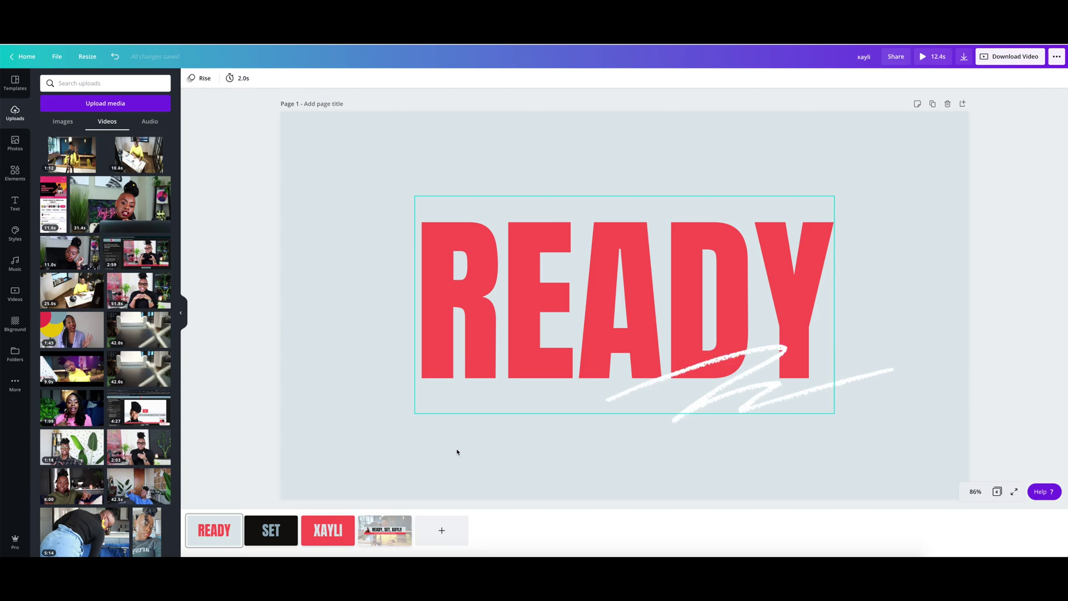
click(749, 384)
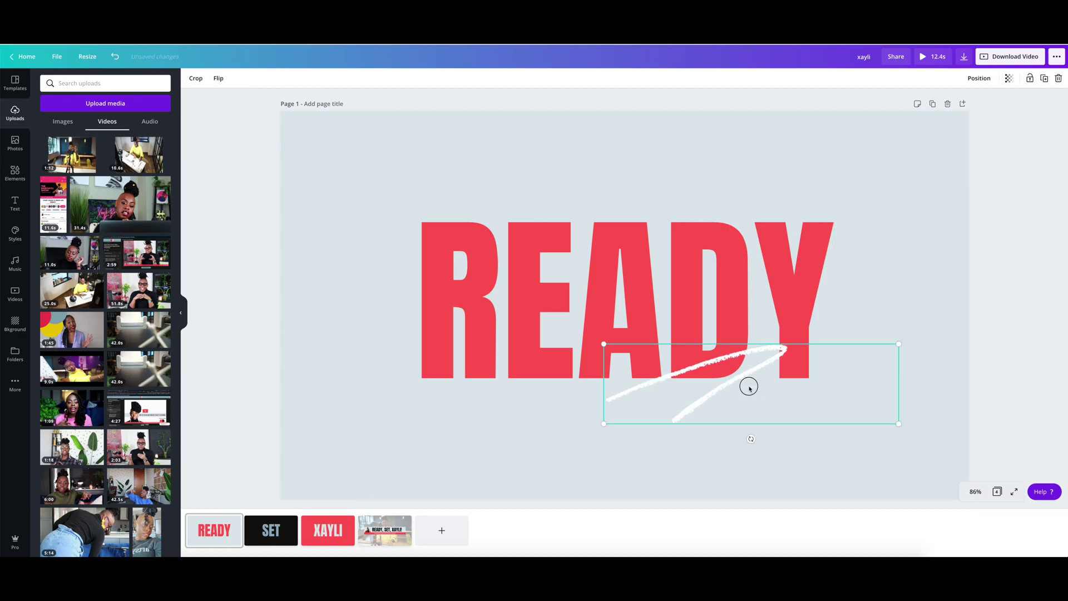
click(523, 439)
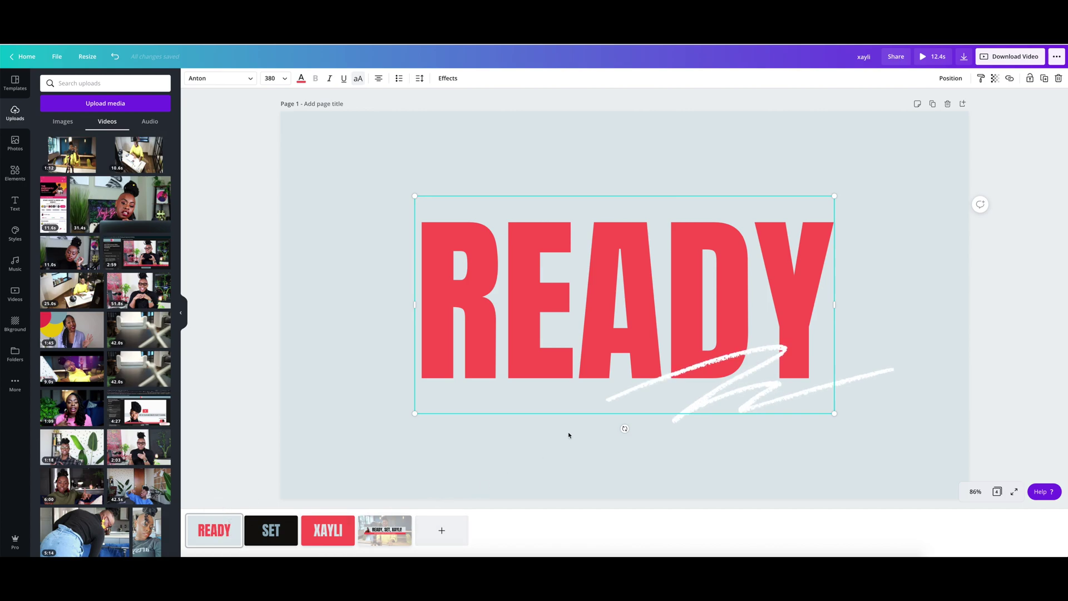
click(681, 378)
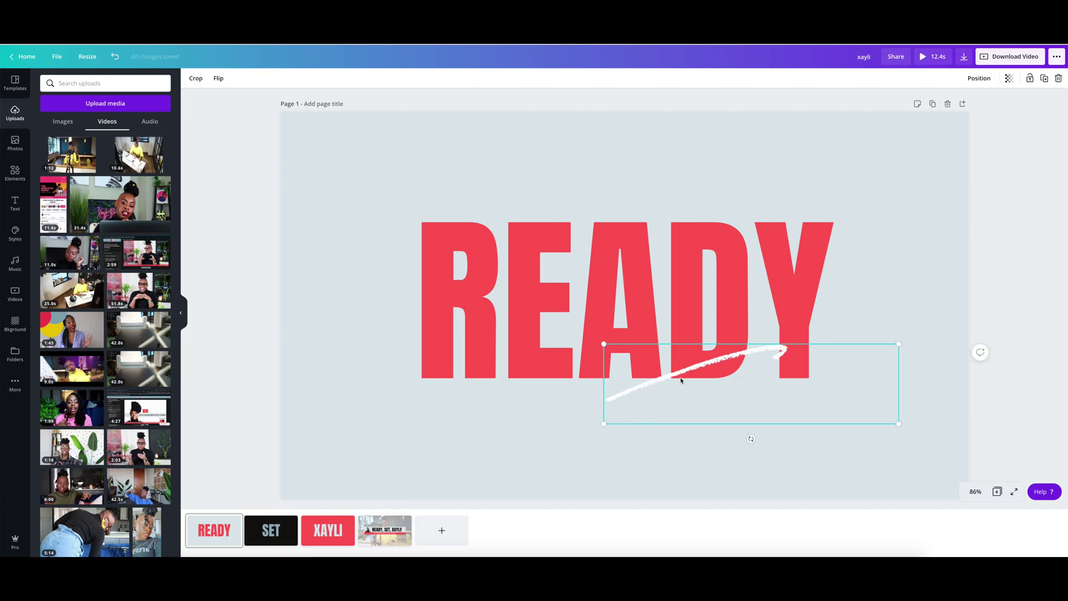
click(493, 432)
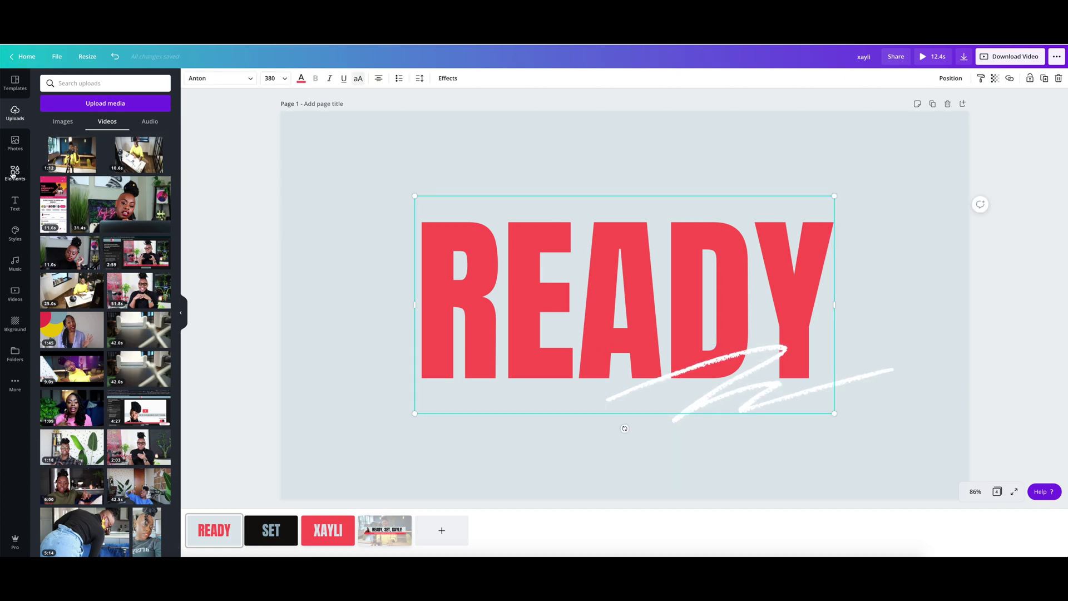
Browse the elements library and search it for "sparkle animation".
click(15, 172)
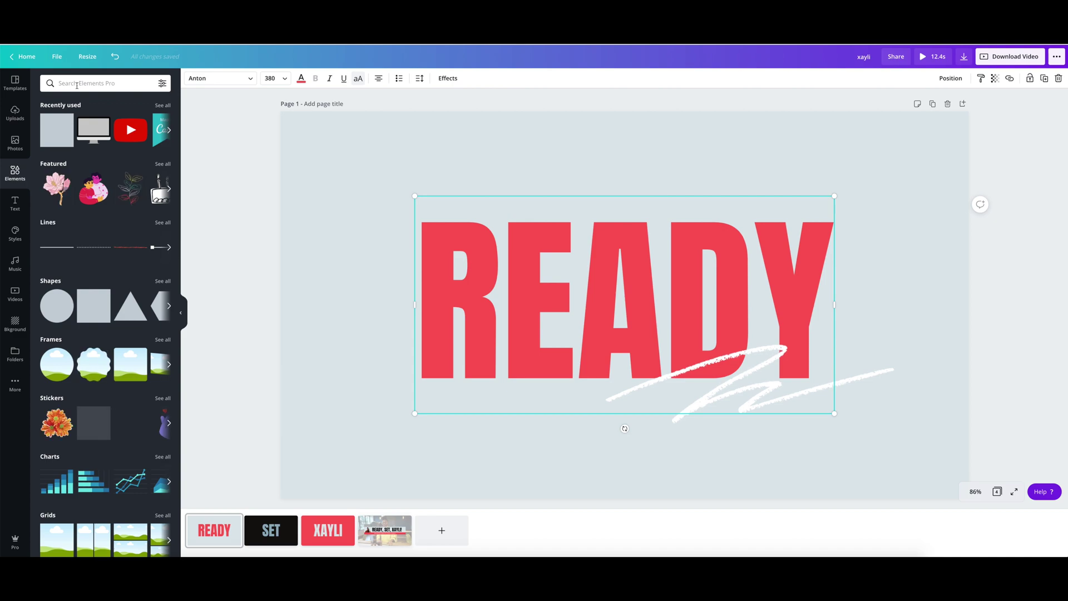
scroll(115, 389, down, 2)
scroll(94, 362, down, 4)
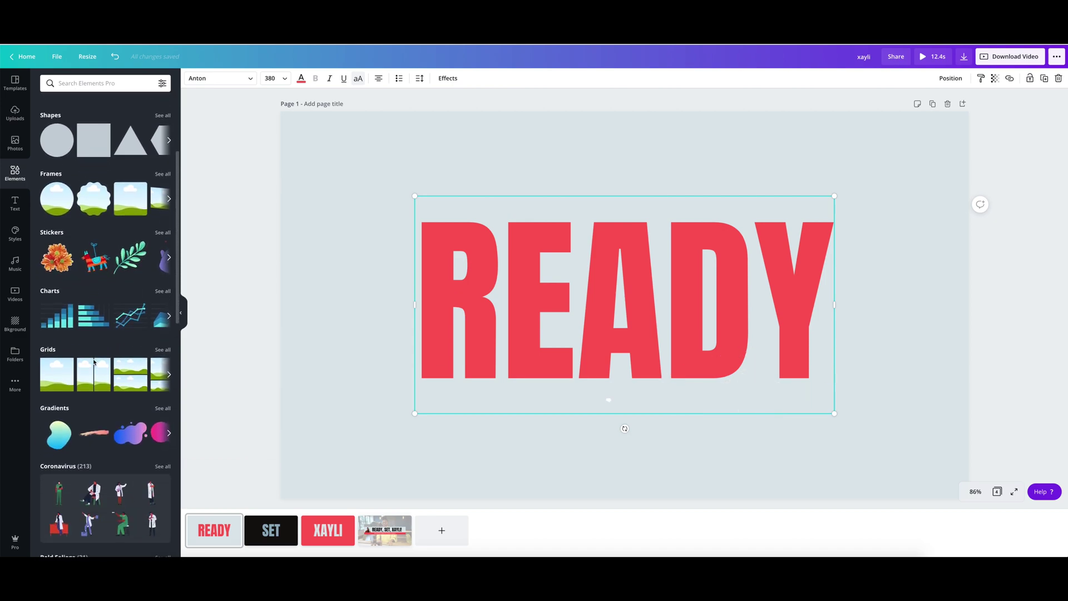
scroll(94, 362, down, 15)
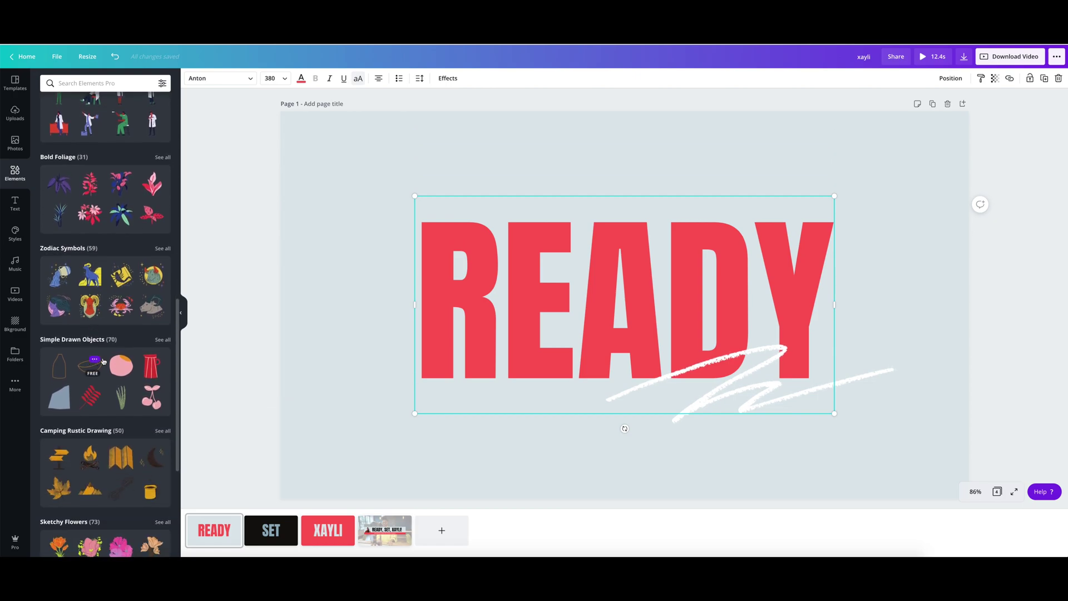
scroll(94, 362, up, 20)
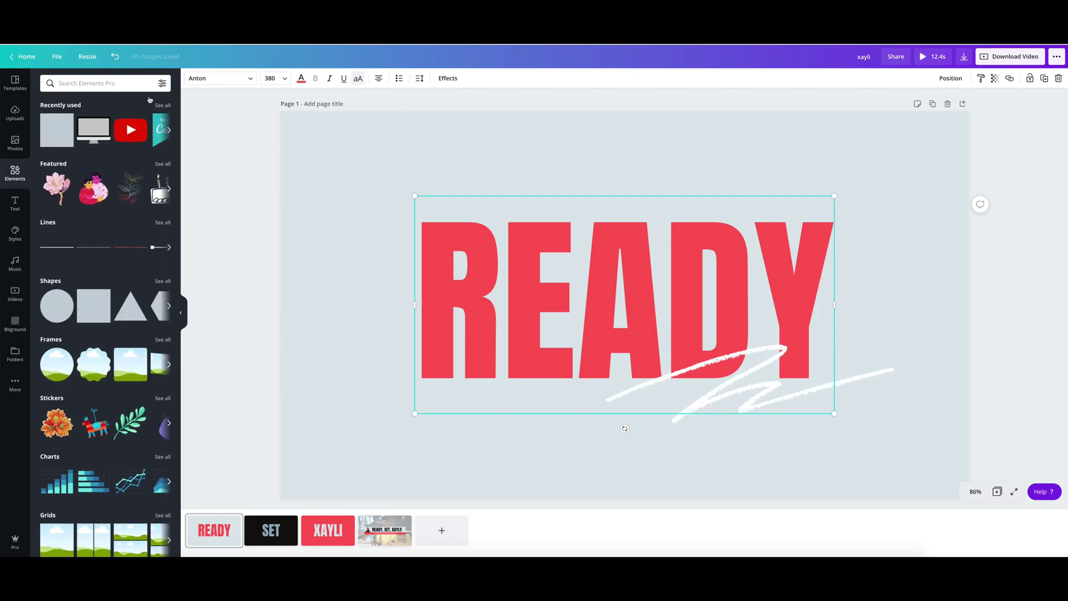
click(92, 84)
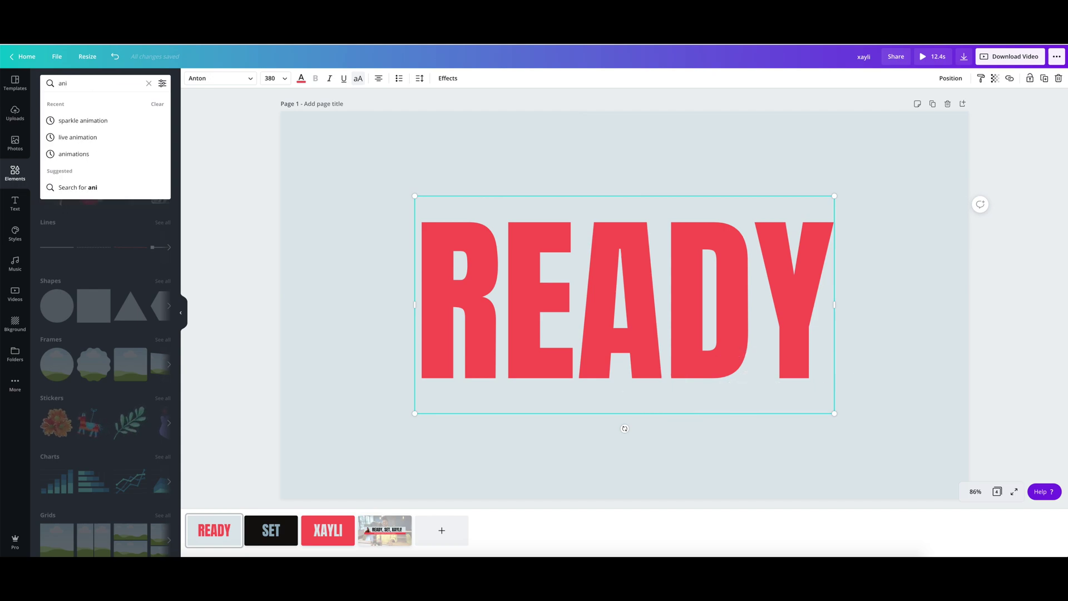
click(83, 122)
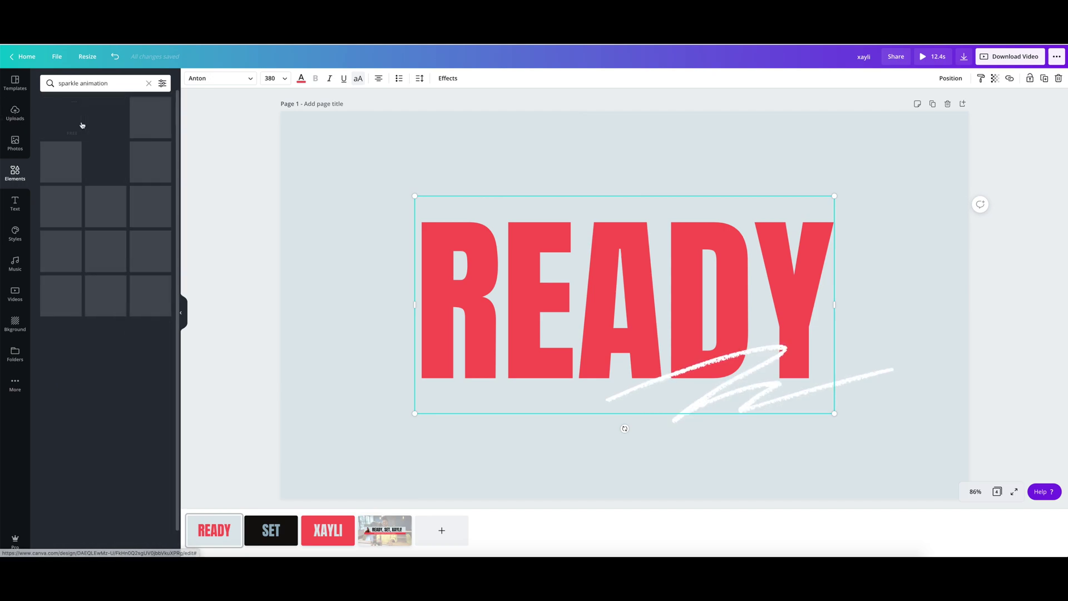
Try the white circled-sparkle animation on the first page, remove it, and look through more sparkle results.
click(70, 115)
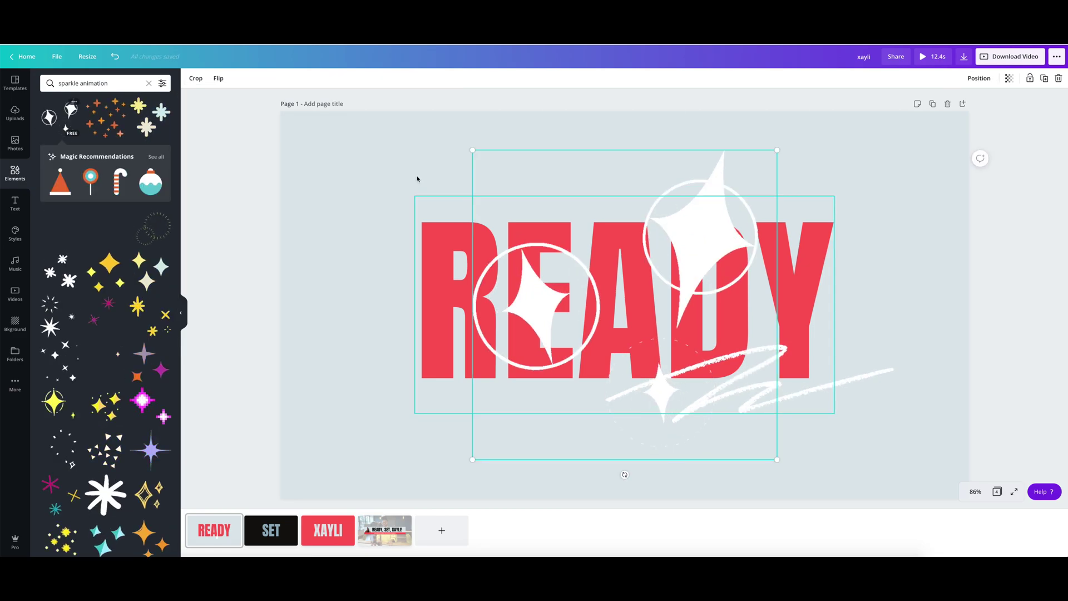
key(Delete)
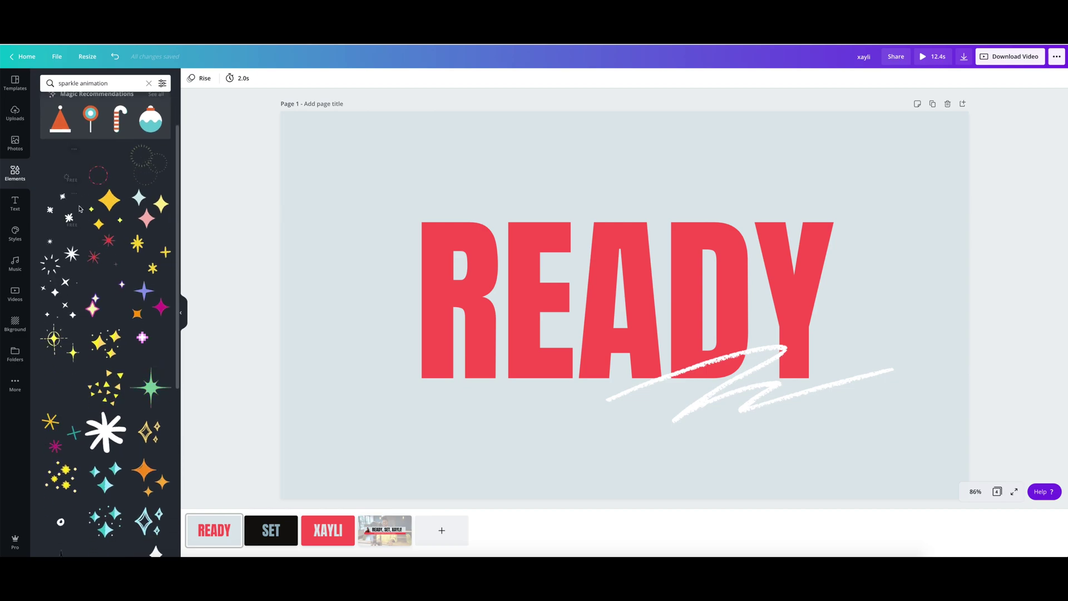
scroll(79, 209, down, 5)
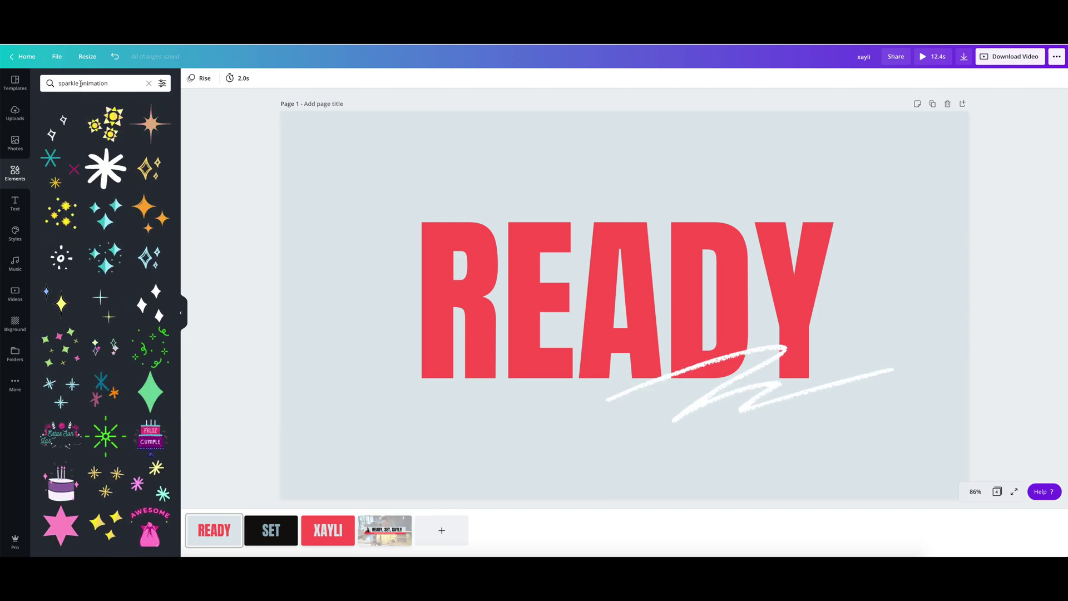
Search the elements library for "live animation" and look through the results.
double_click(53, 84)
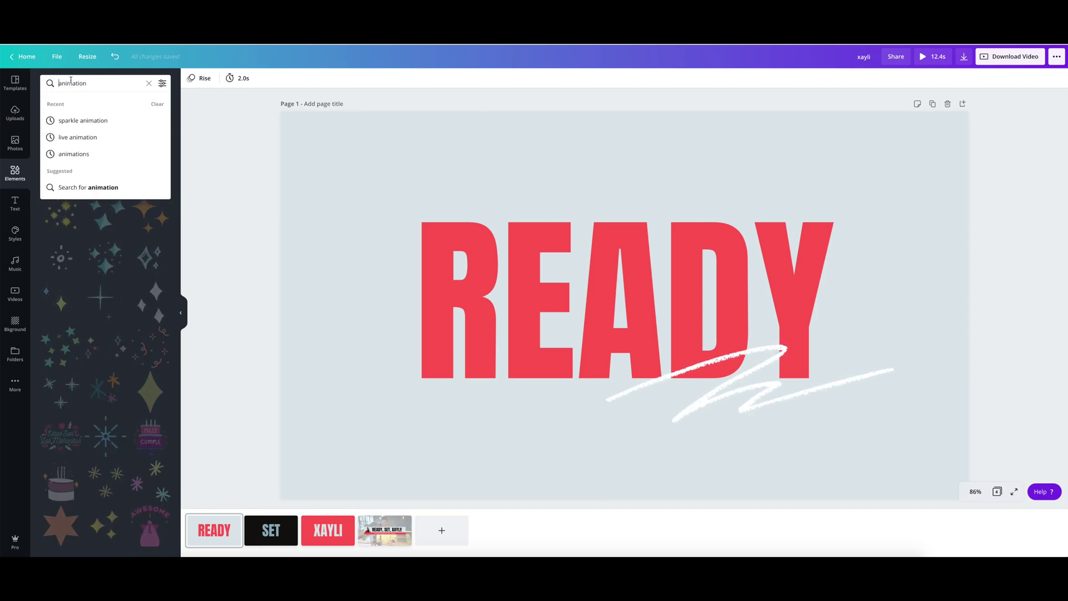
click(75, 137)
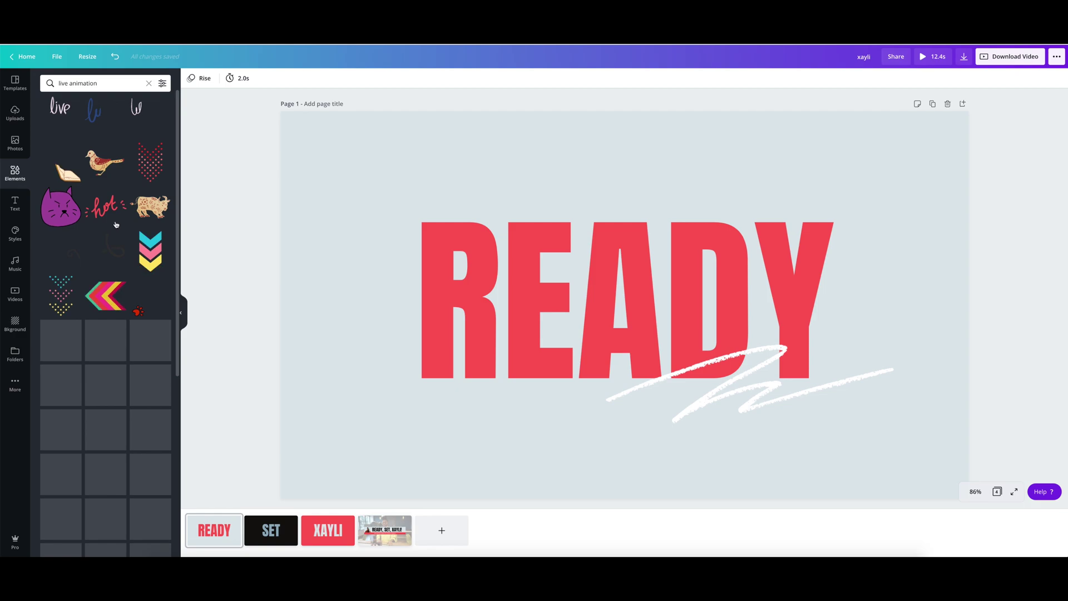
click(65, 85)
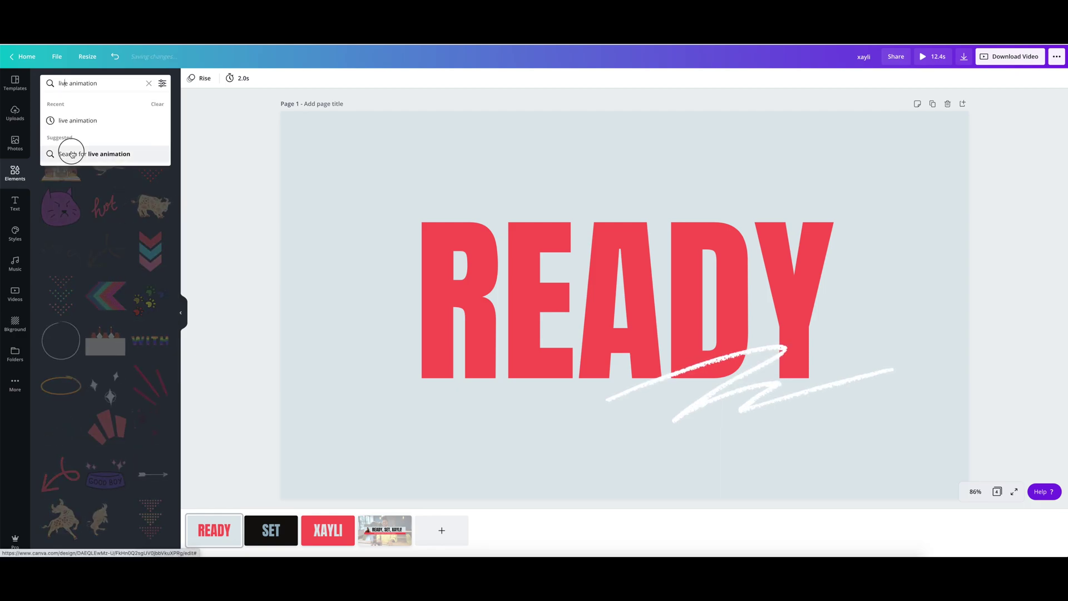
scroll(116, 194, down, 1)
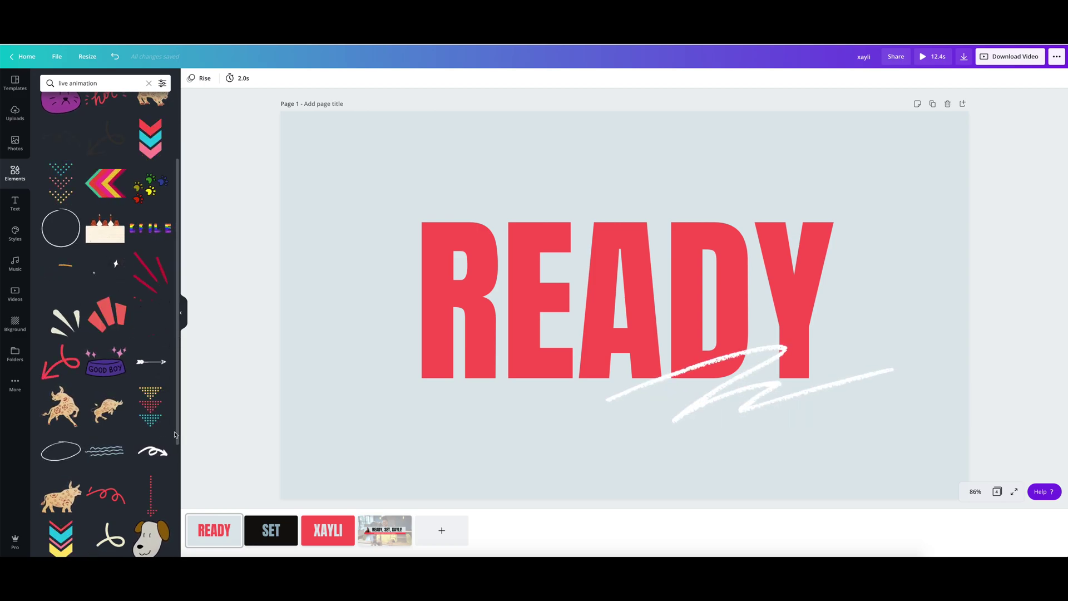
Try the white looping arrow and the hand-drawn white oval over the READY text, removing each one.
click(147, 453)
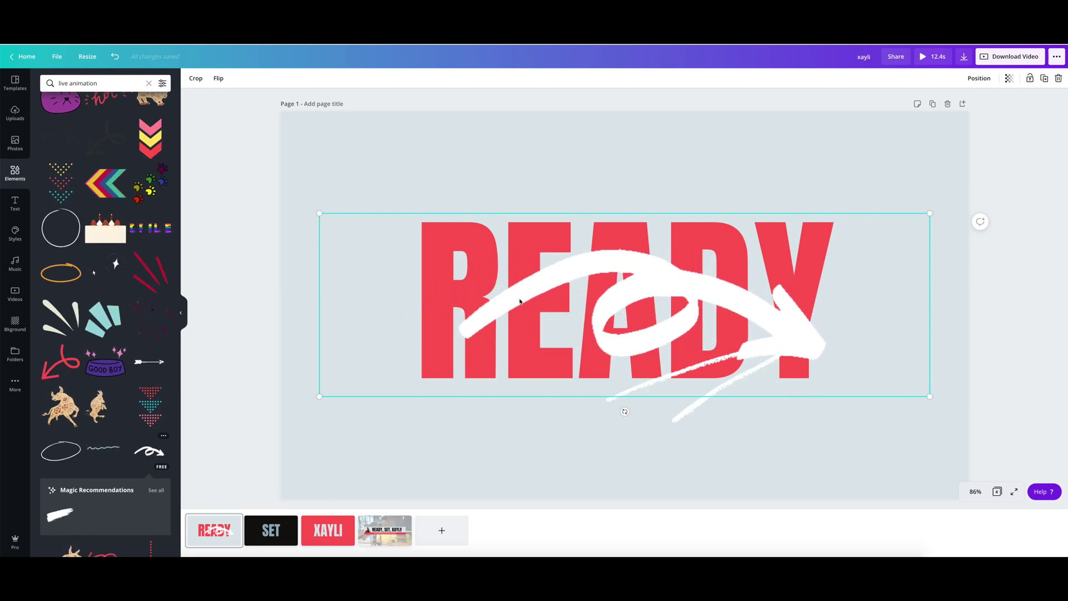
key(Delete)
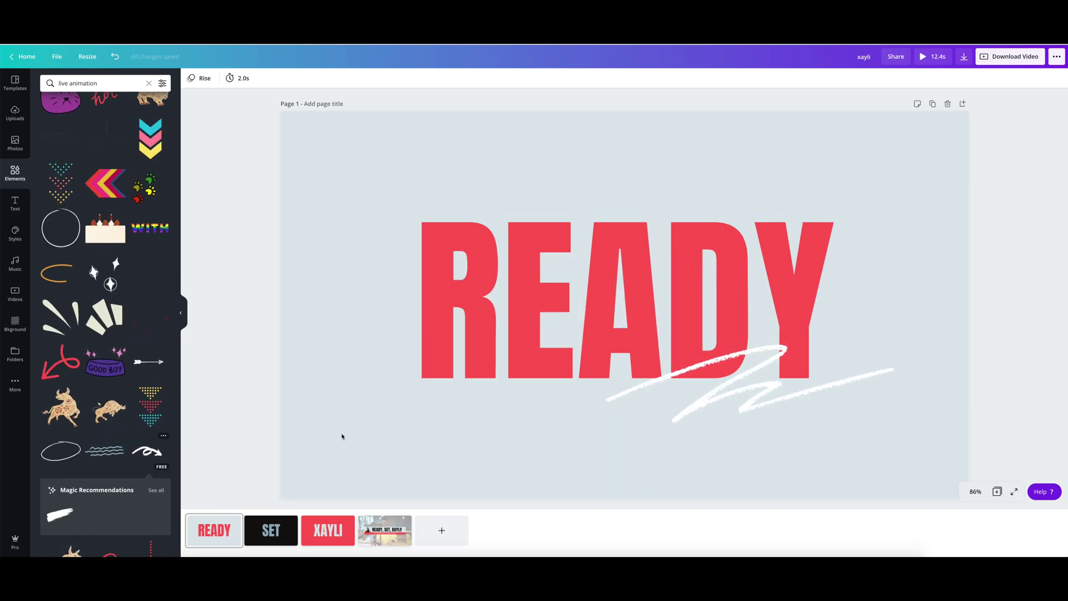
click(362, 453)
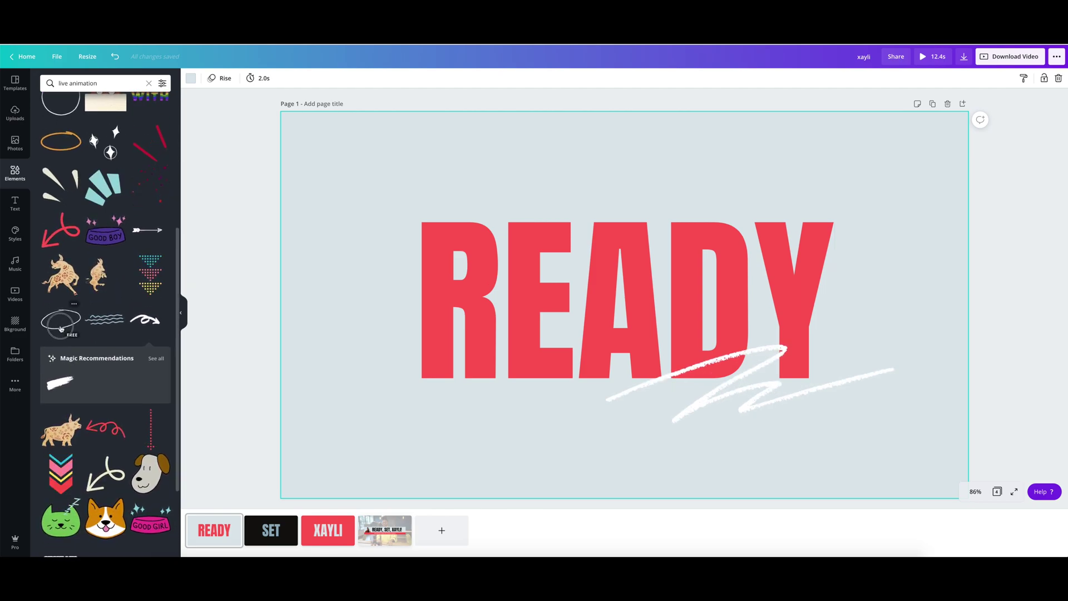
click(61, 328)
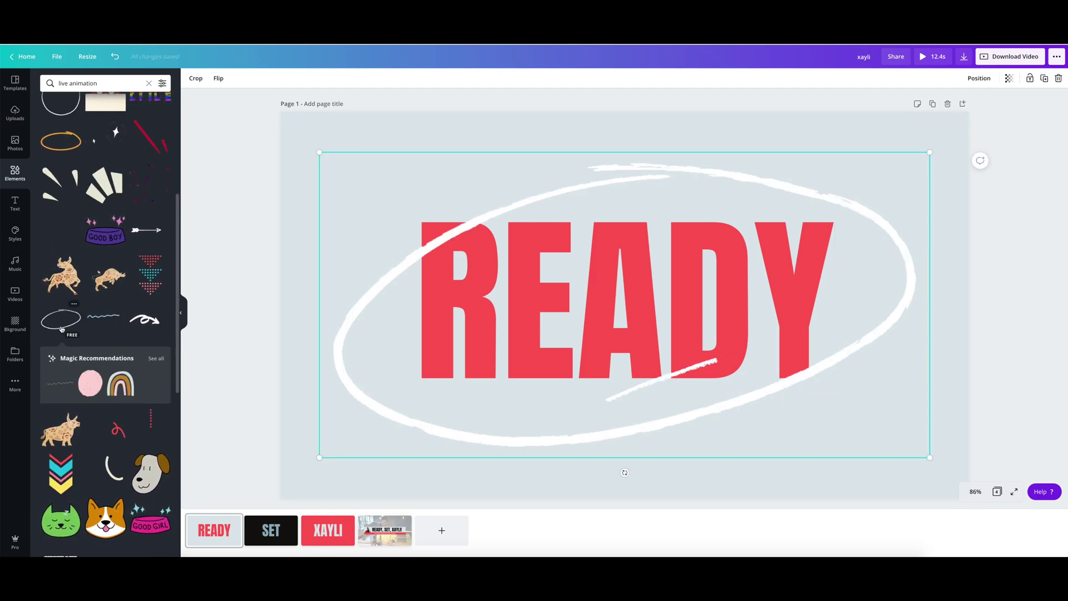
key(Delete)
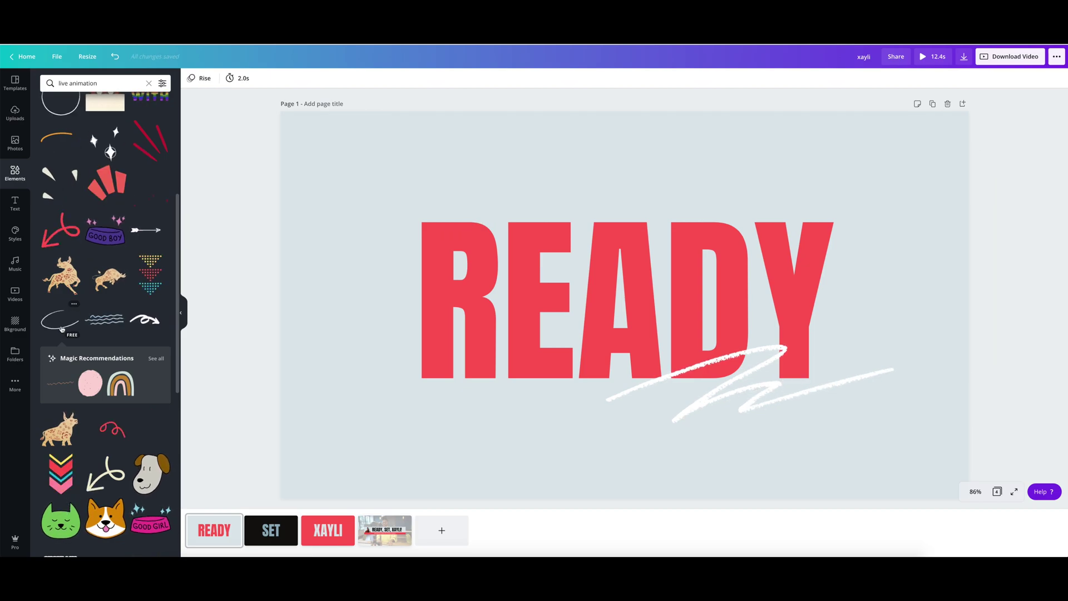
Try the animated PURCHASE NOW sticker from the live animation results on the first page and remove it.
scroll(106, 369, down, 2)
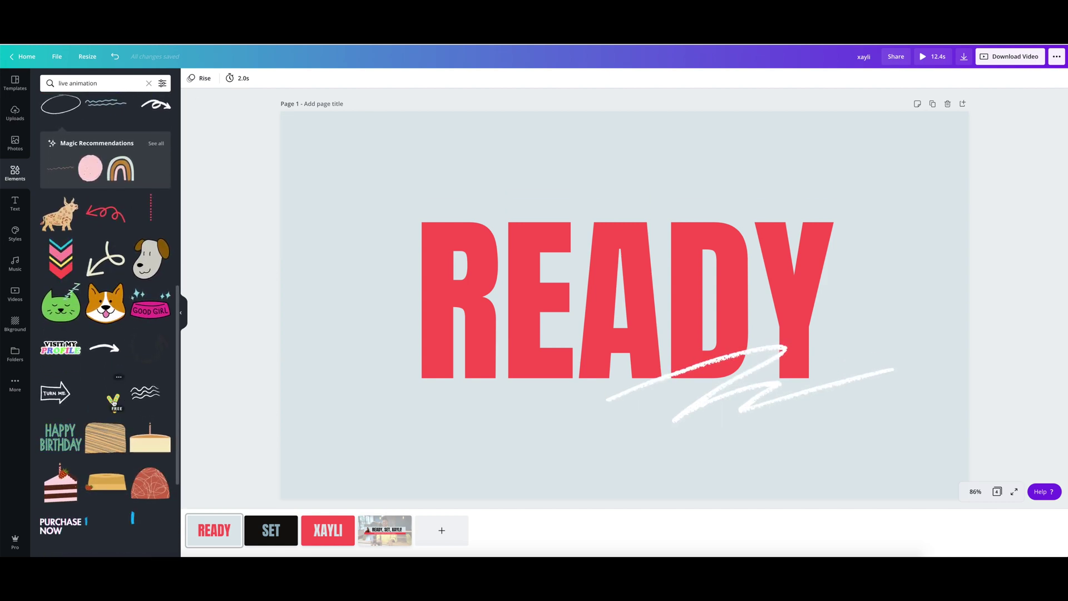
scroll(114, 402, down, 1)
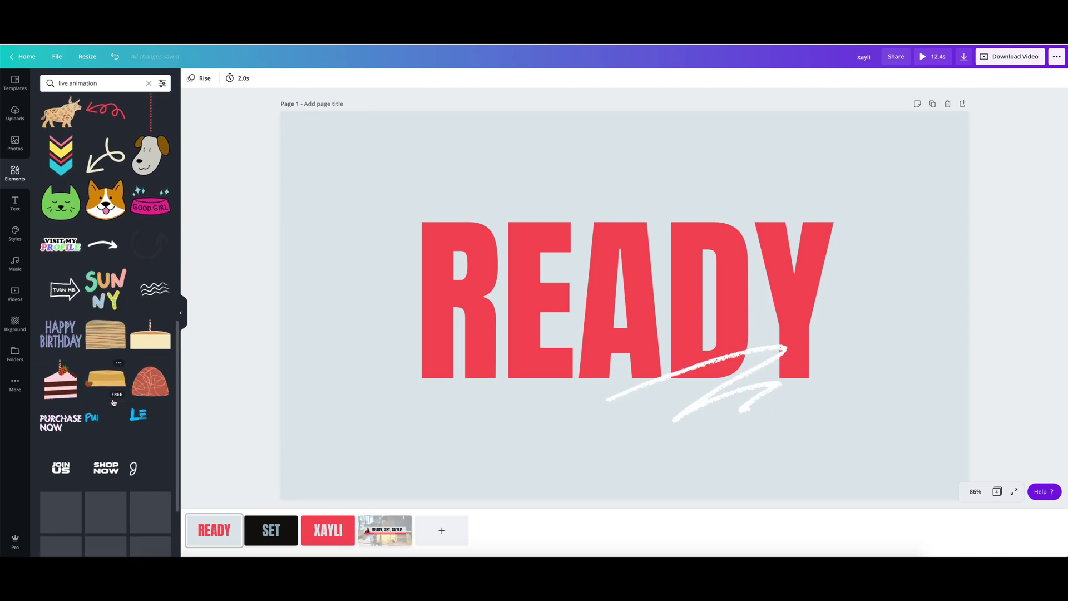
click(54, 429)
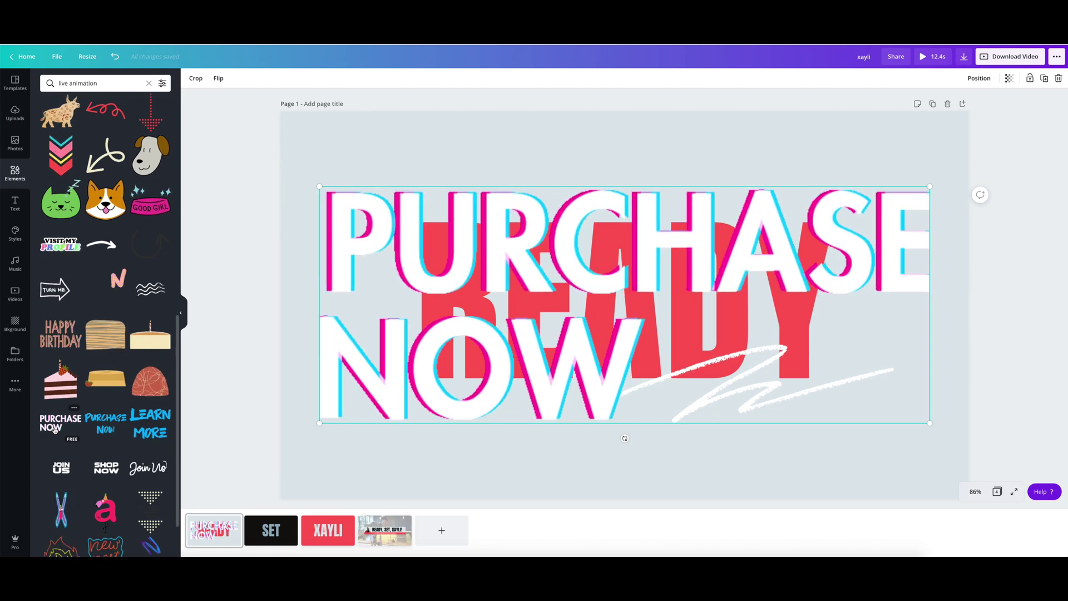
key(Delete)
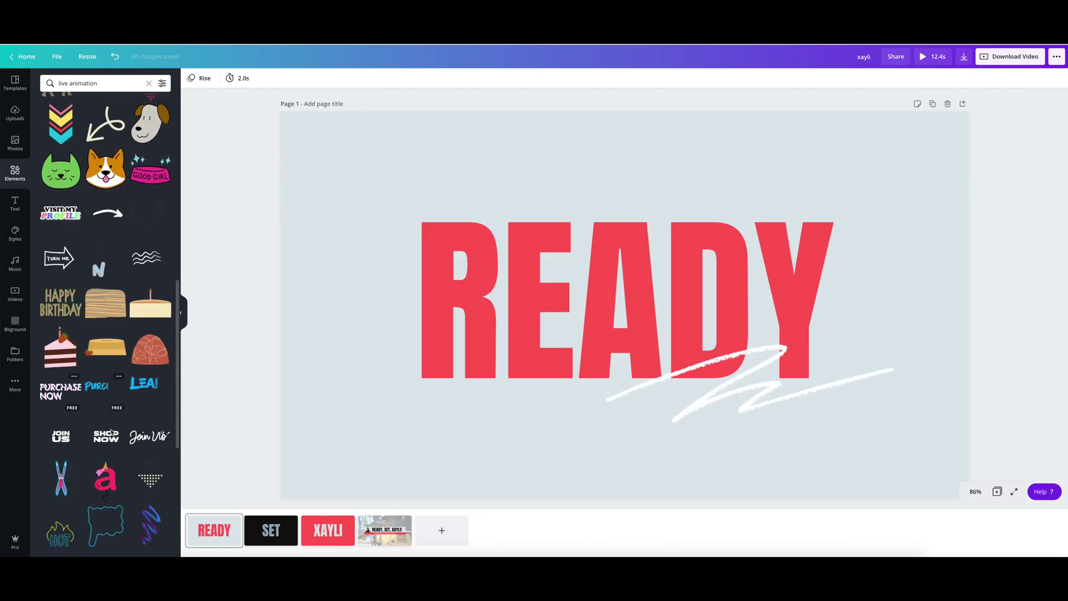
Try the animated camera sticker from the live animation results on the first page, shrinking it and placing it above the start of the READY text.
scroll(111, 431, down, 7)
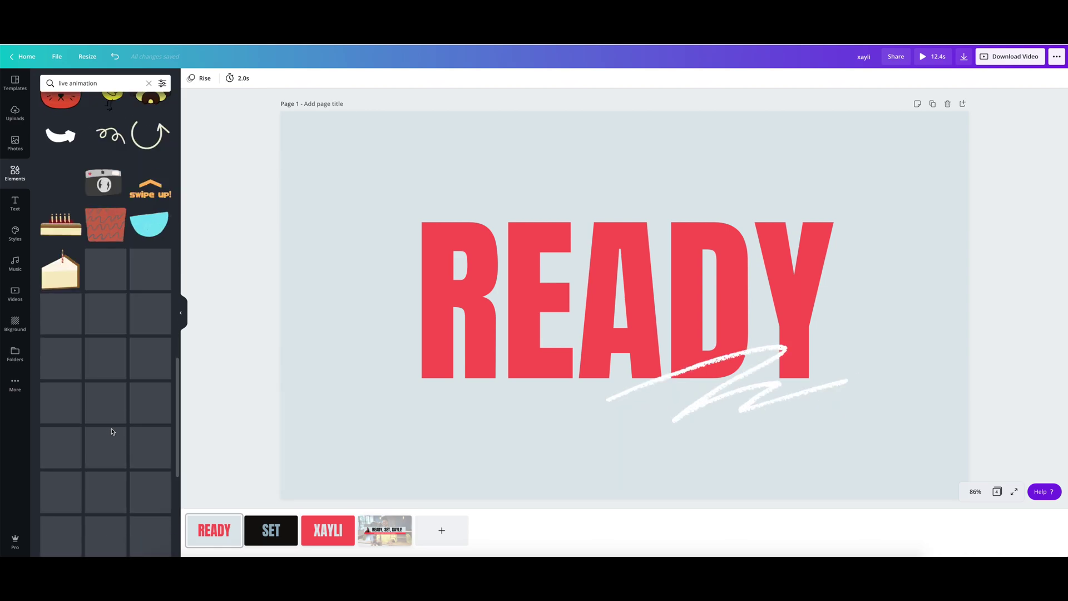
click(361, 447)
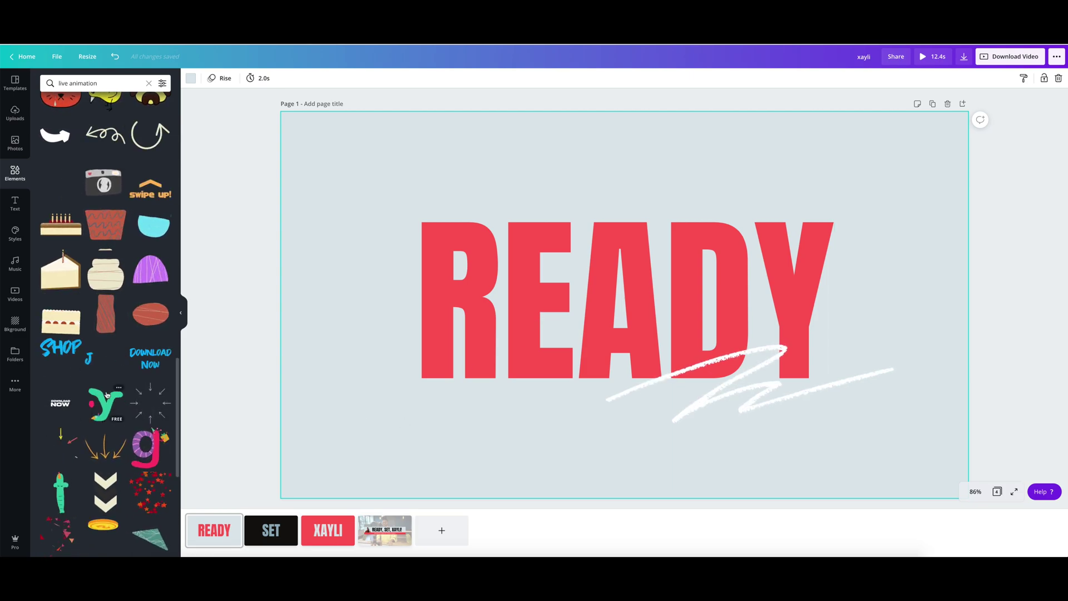
scroll(107, 395, up, 3)
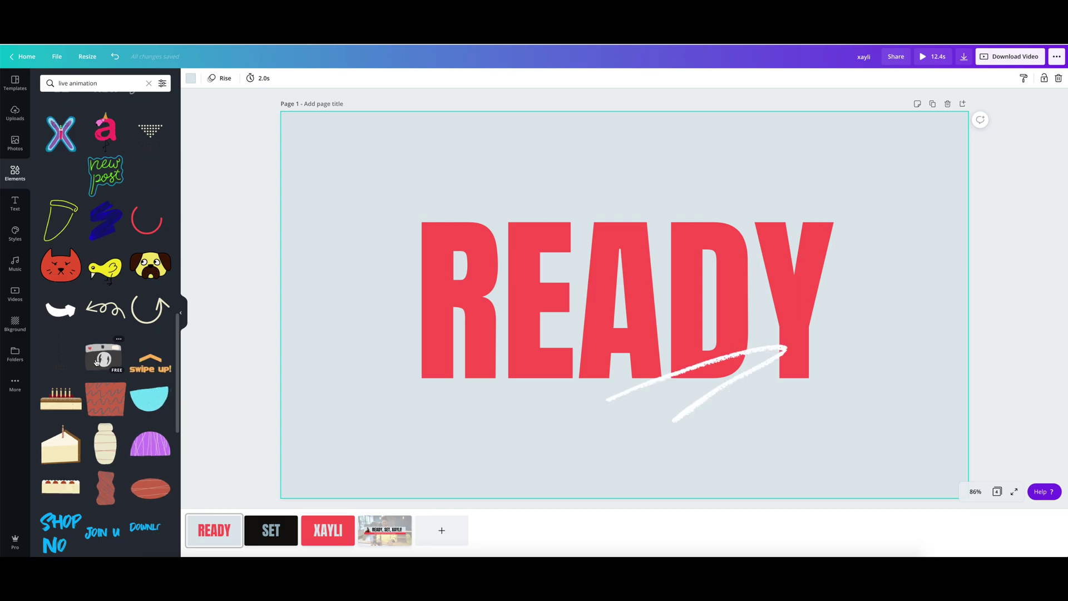
click(100, 356)
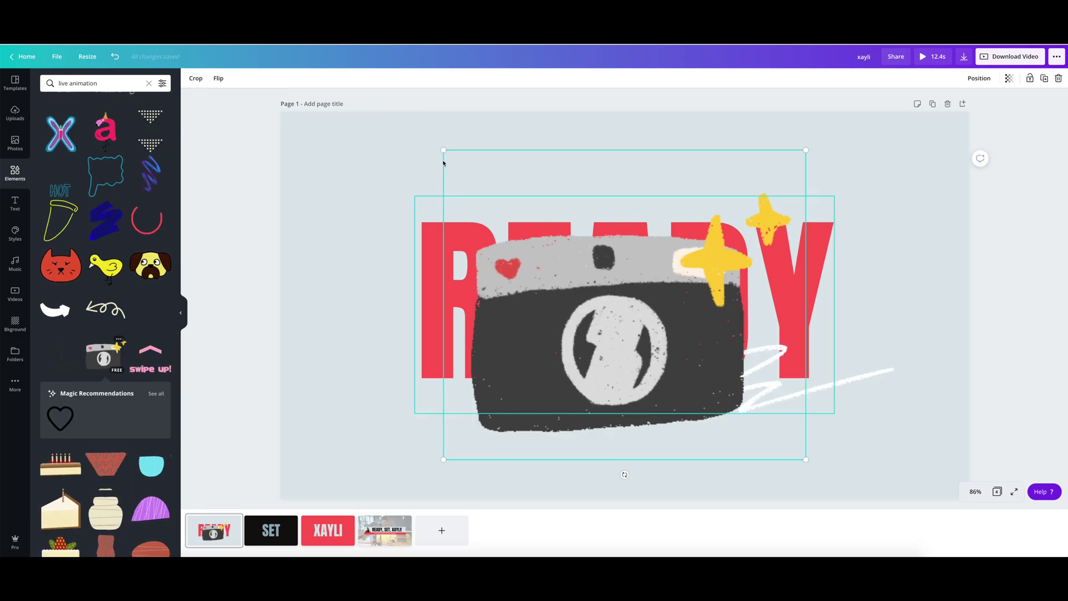
drag(443, 149, 665, 358)
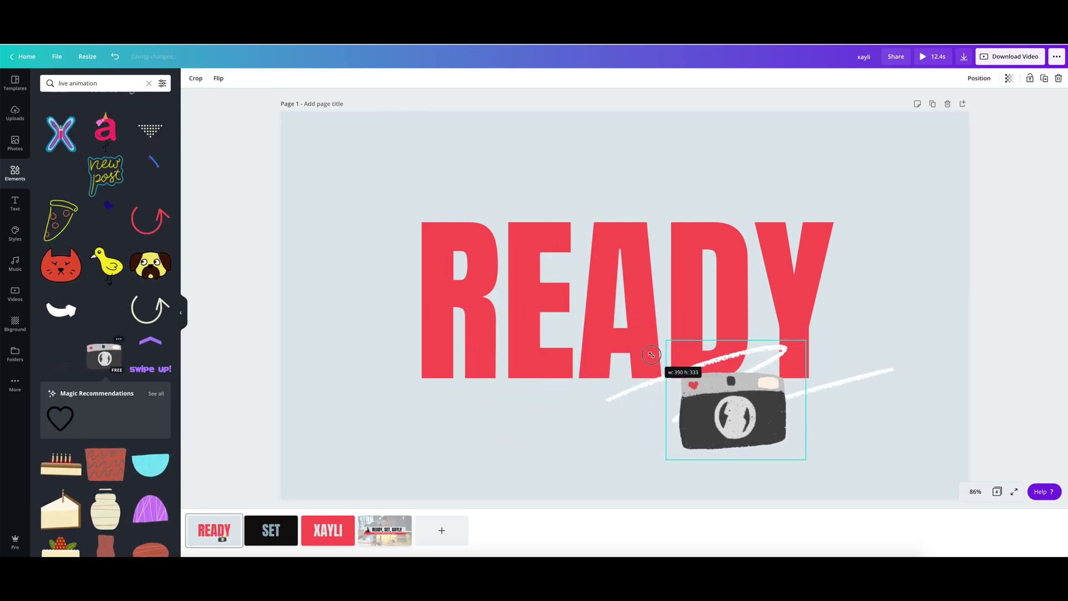
drag(707, 389, 342, 324)
drag(384, 392, 386, 204)
drag(445, 225, 397, 190)
drag(325, 185, 335, 214)
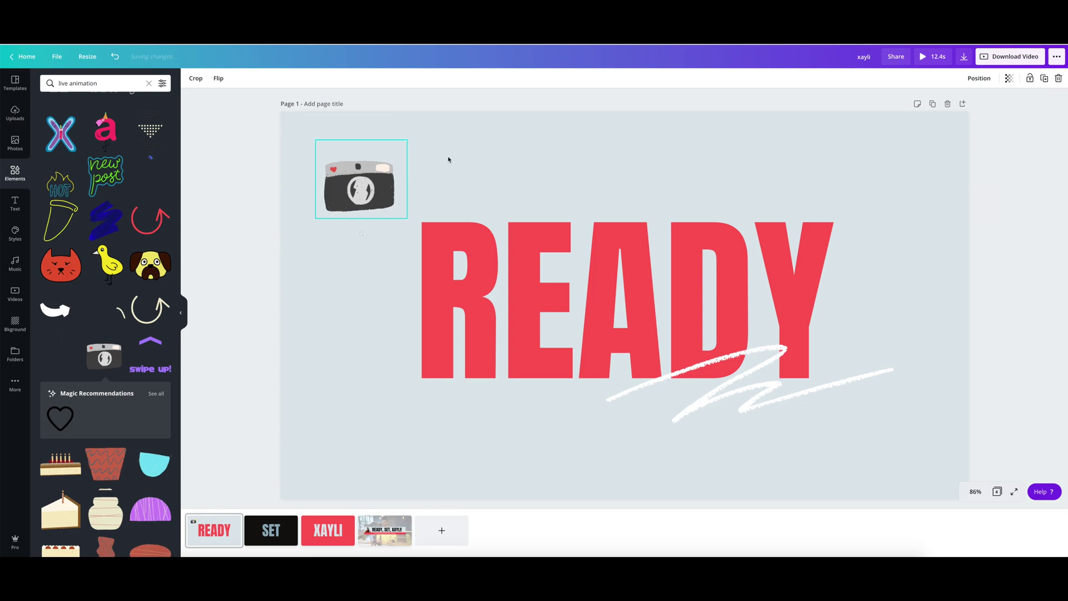
click(448, 160)
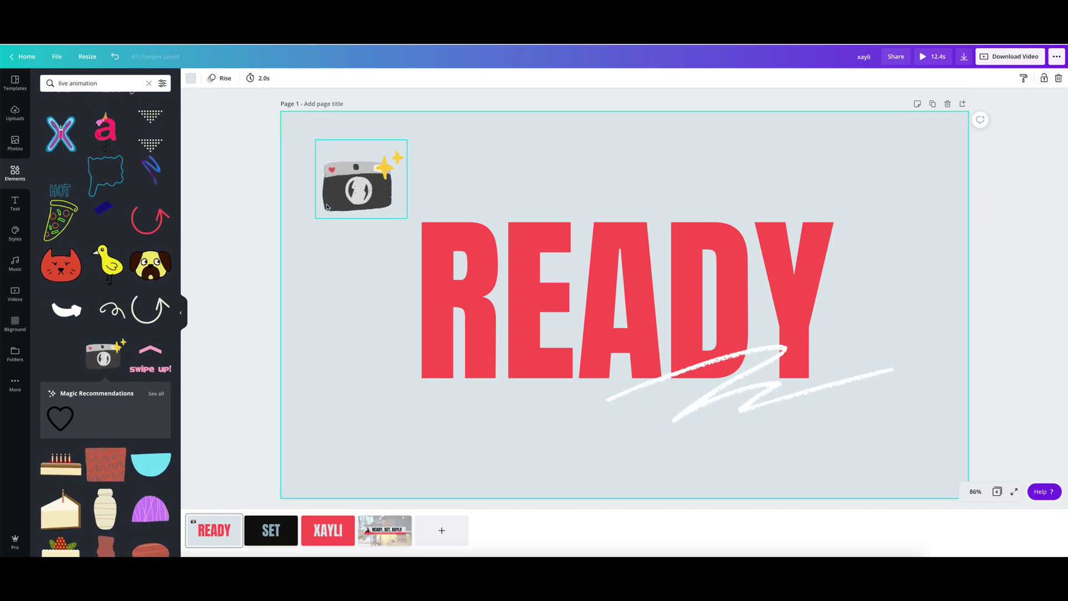
Undo the accidental deletion of the background and scribble, remove the camera sticker from the first page, and look through more animation results.
key(Delete)
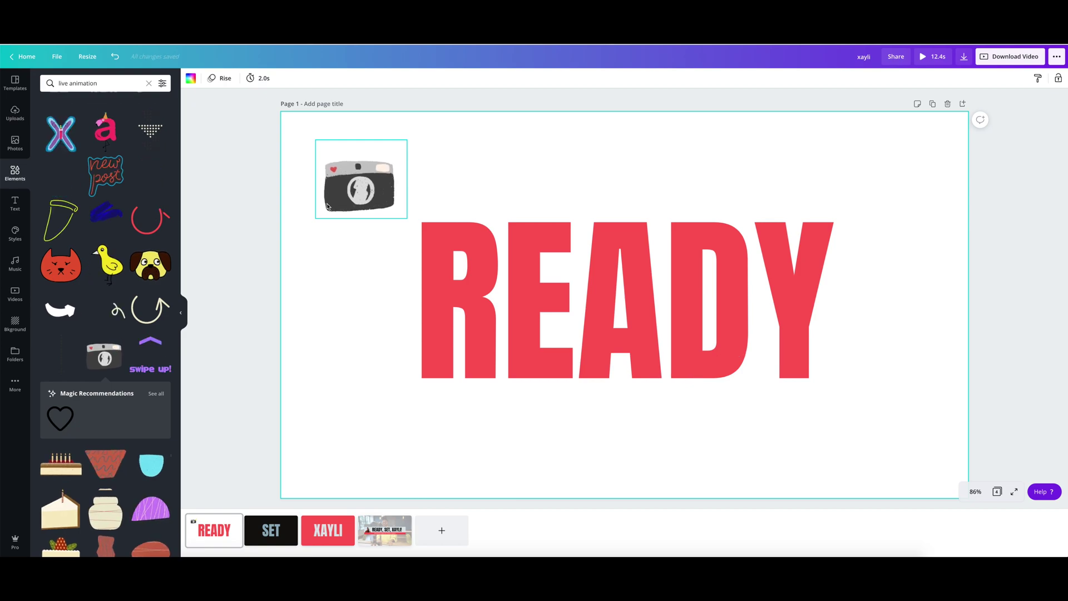
key(ctrl+z)
click(483, 234)
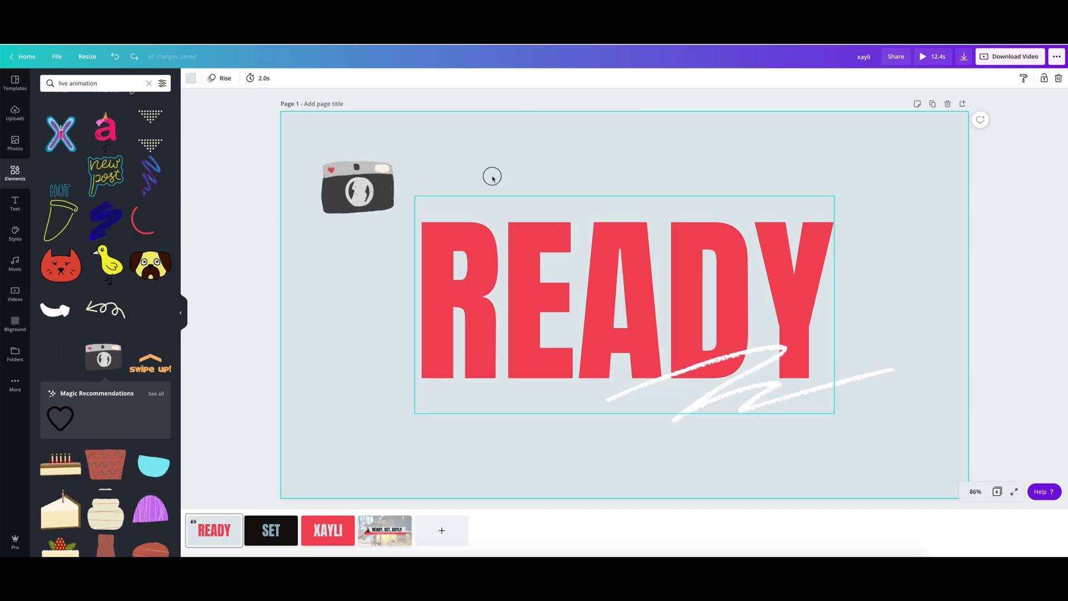
click(359, 184)
key(Delete)
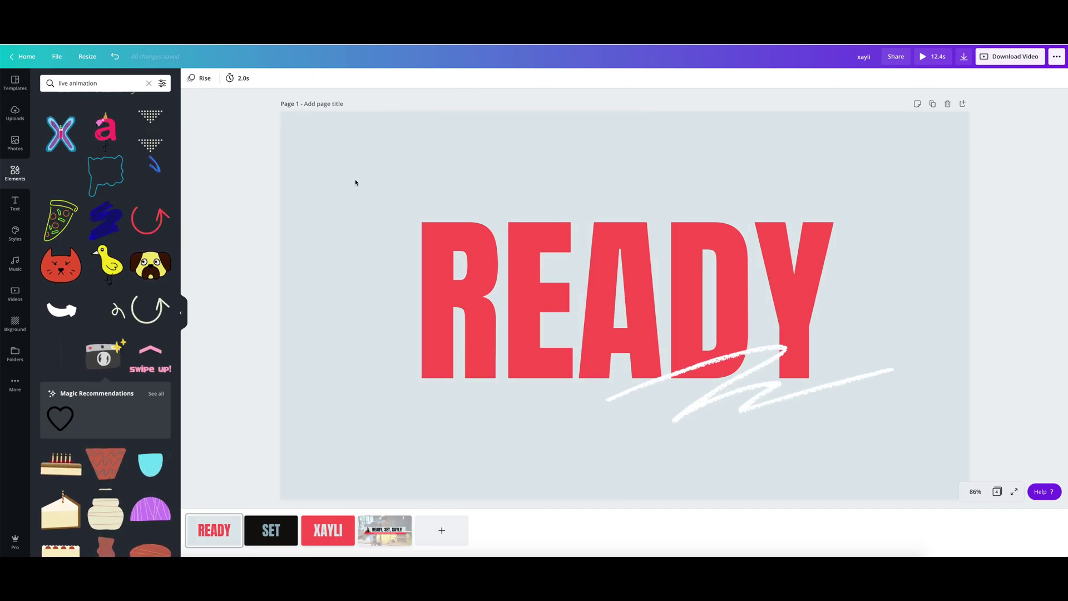
click(382, 371)
scroll(89, 379, down, 3)
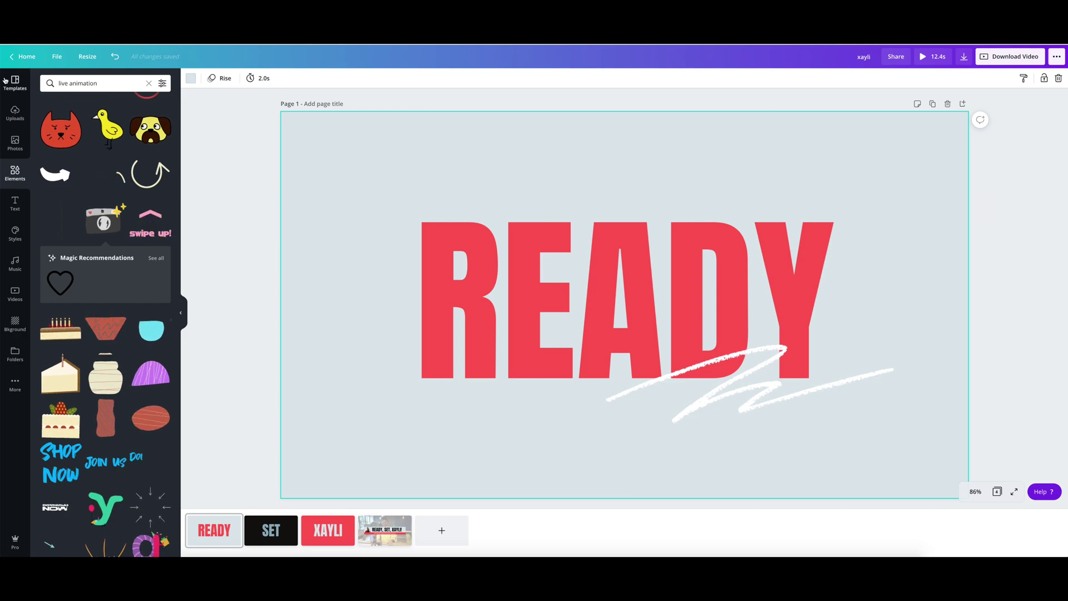
Add the uploaded Chillout RnB Beat-loop.mp3 track to the design and lower its volume to 9.
click(15, 114)
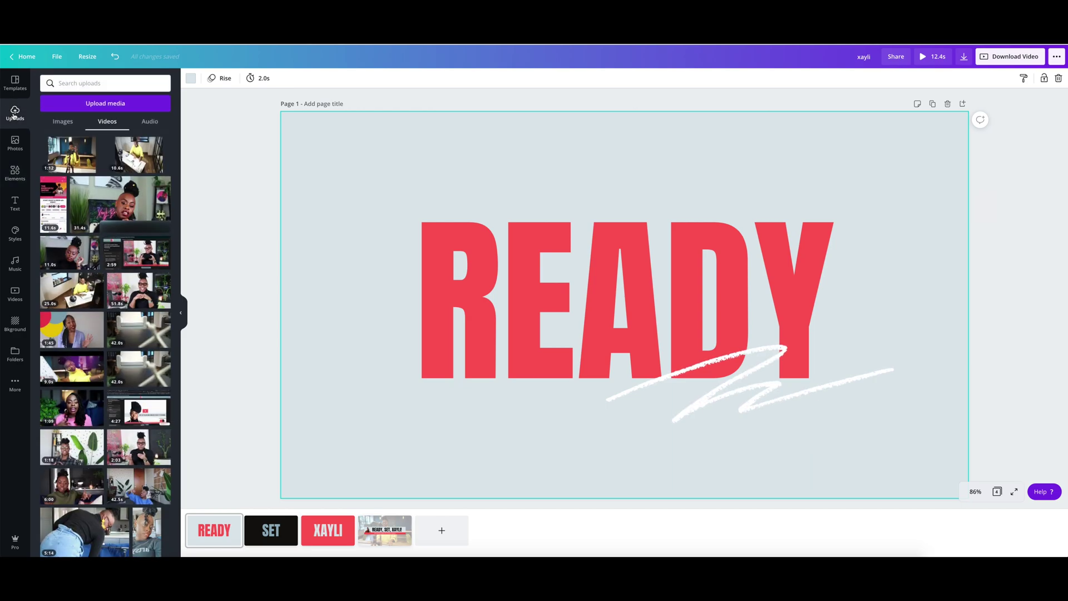
click(150, 121)
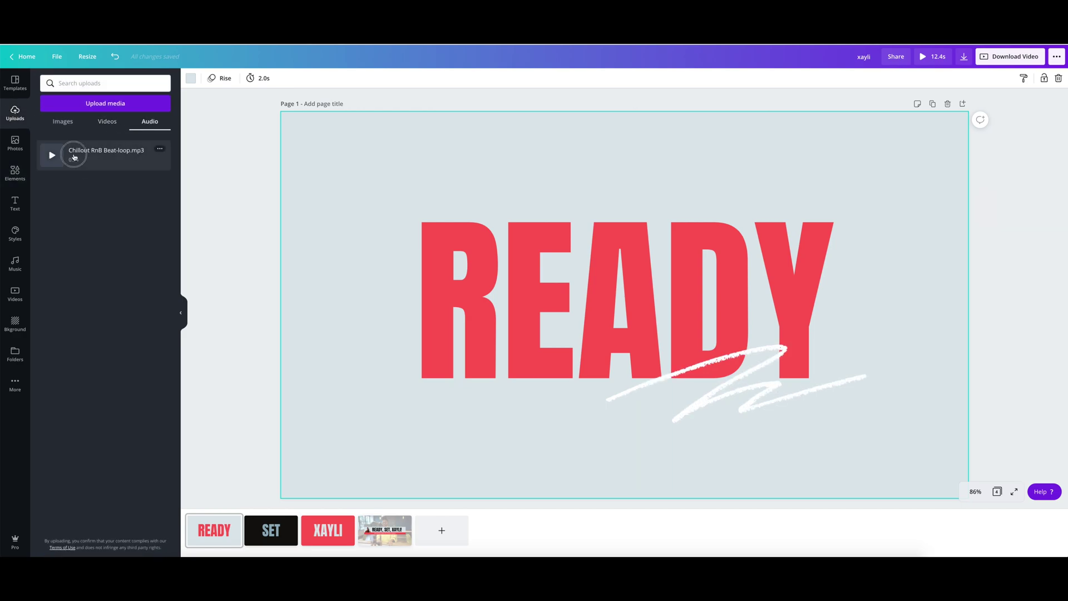
drag(74, 159, 331, 102)
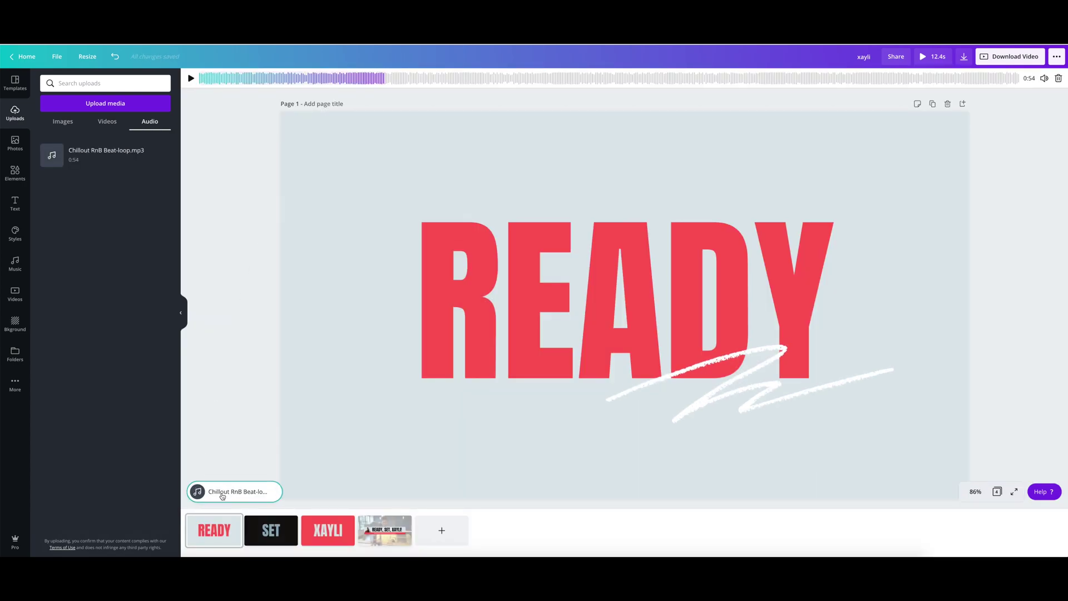
click(1044, 79)
drag(1018, 102, 940, 104)
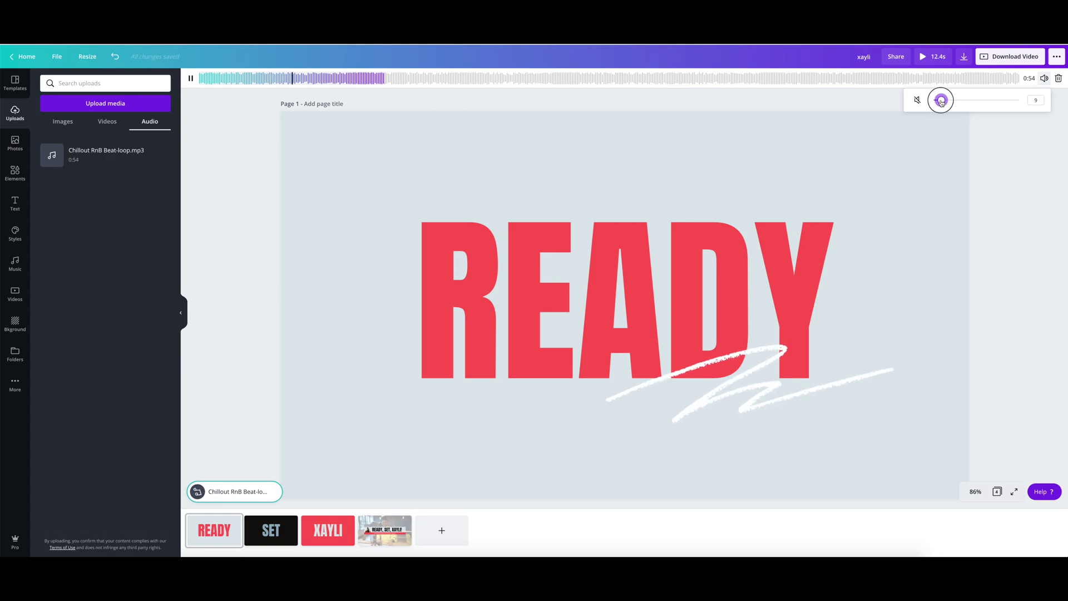
click(1023, 148)
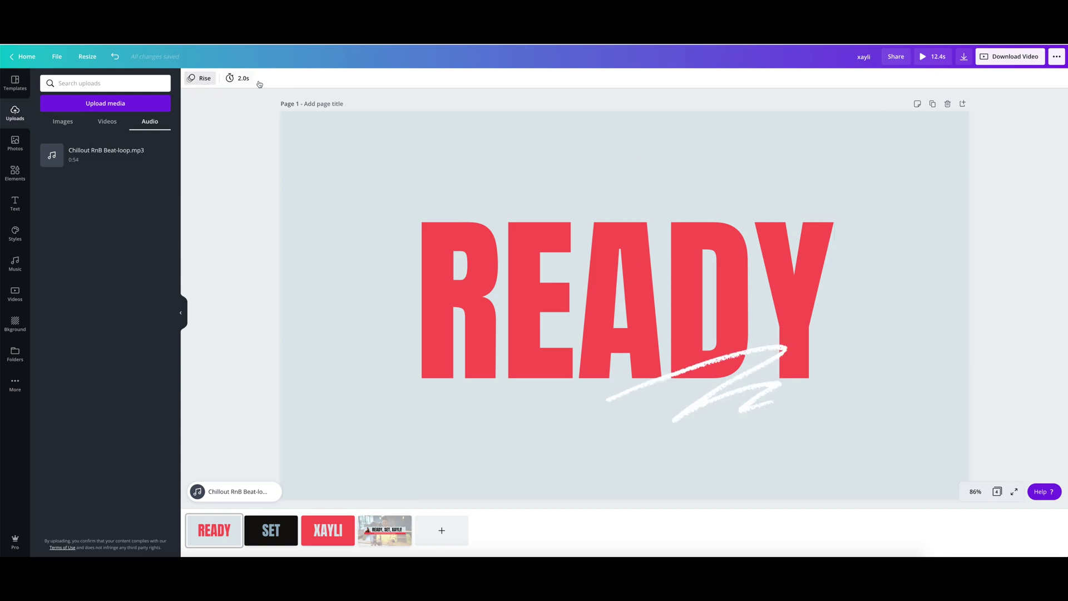
Shift the background track's used section so that it starts roughly two-thirds of the way through the waveform.
click(239, 495)
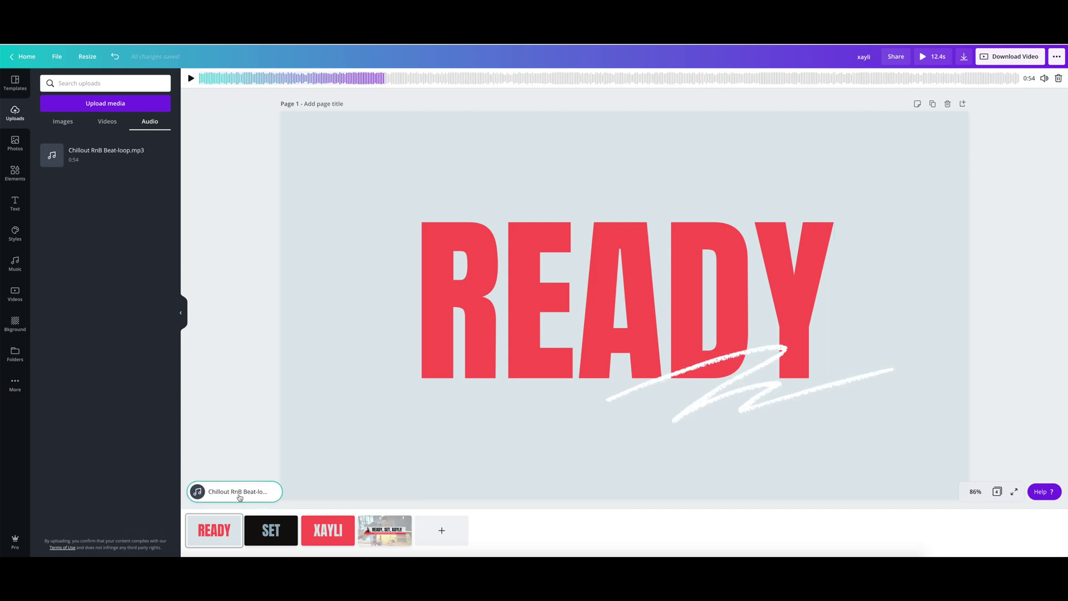
click(747, 81)
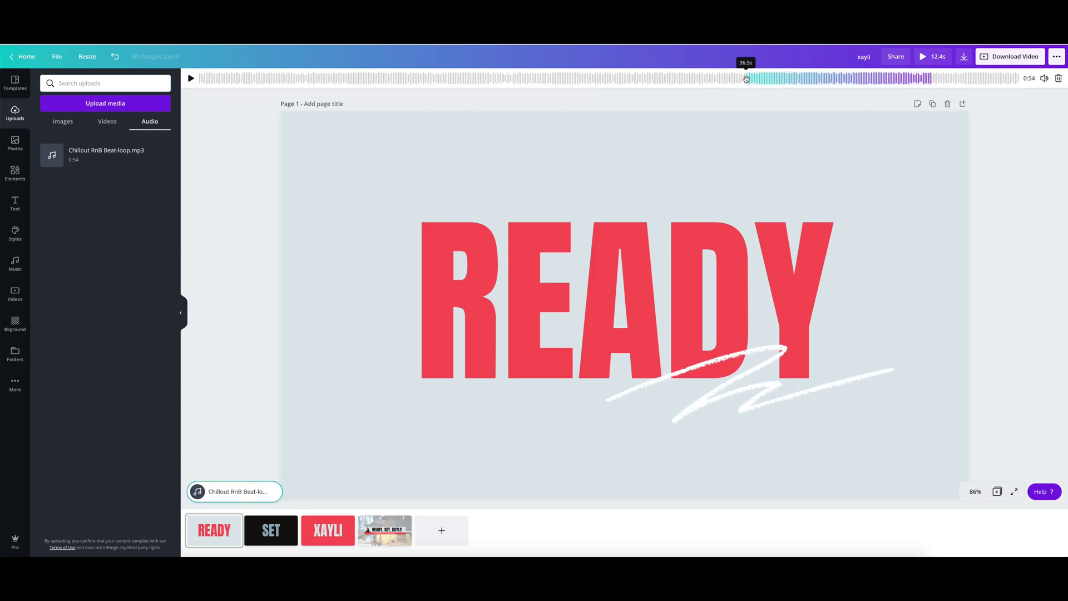
click(725, 78)
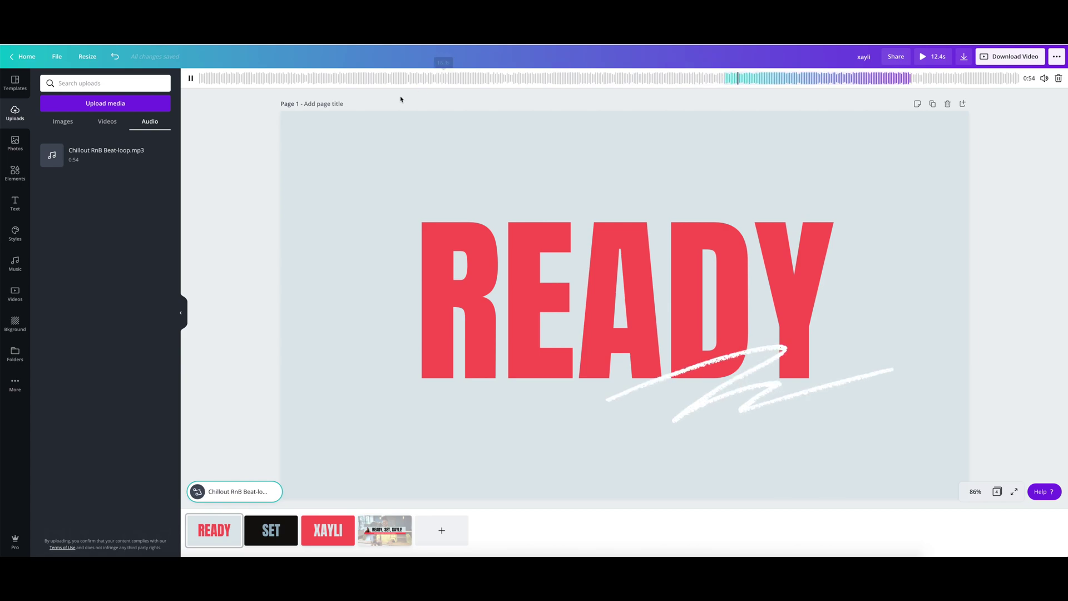
click(395, 152)
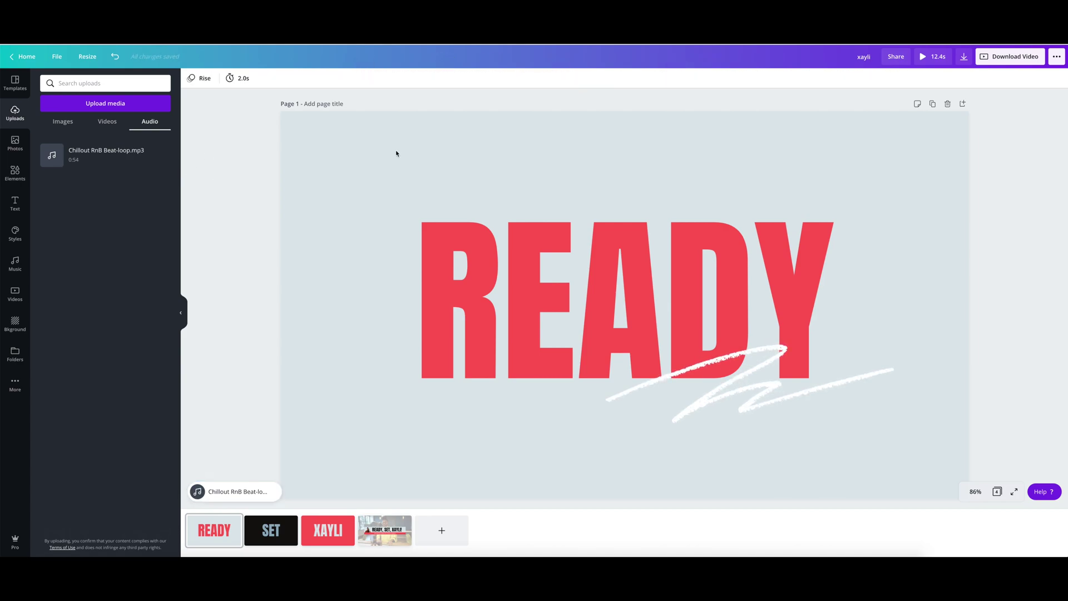
Preview the whole video and mute the background video on the fourth page by setting its volume to 0.
click(924, 57)
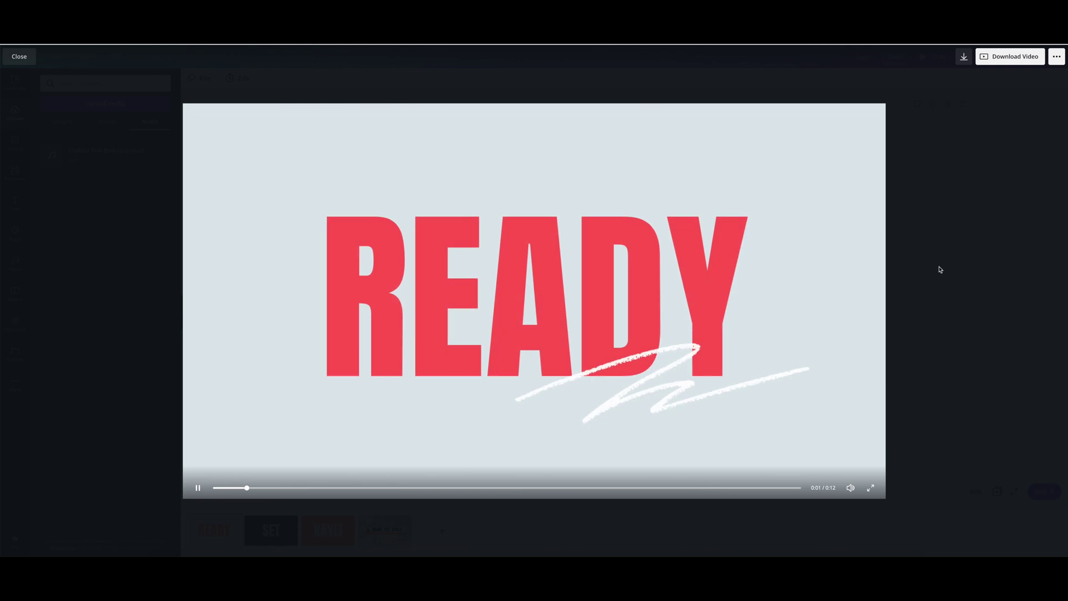
click(889, 212)
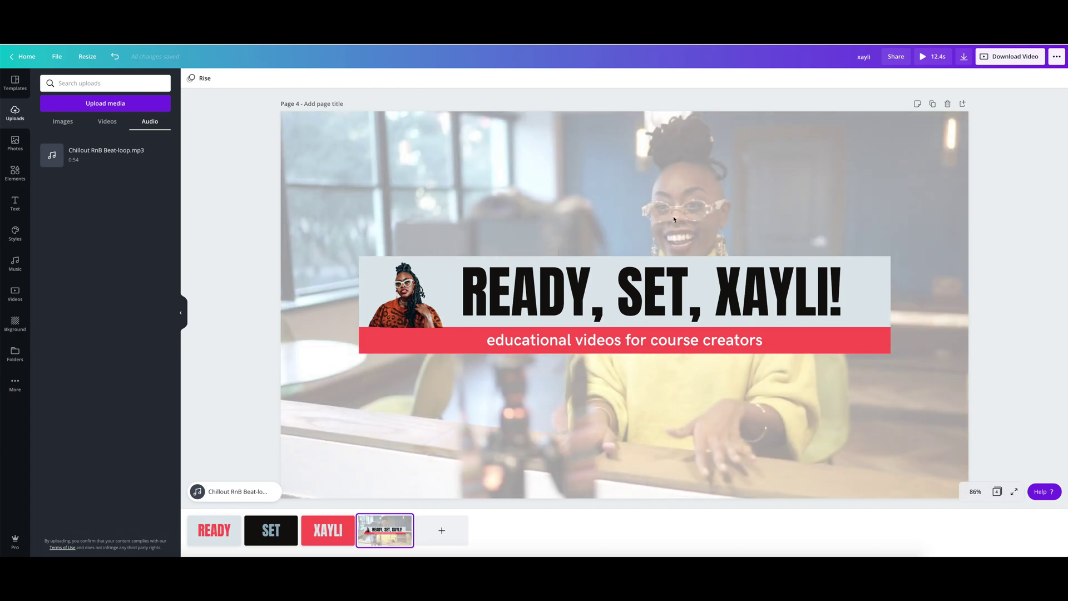
click(551, 205)
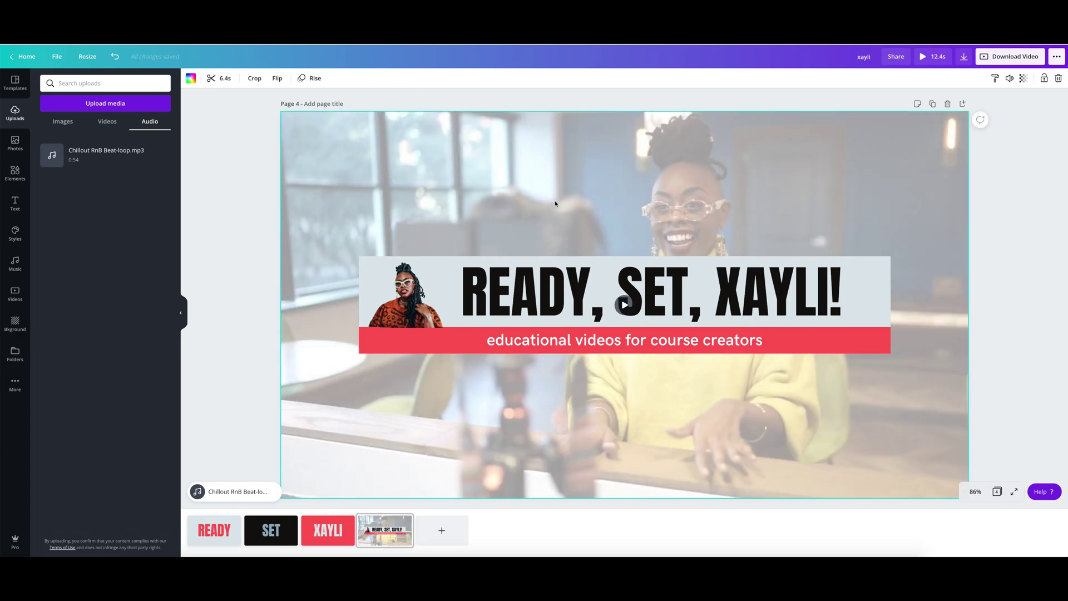
click(1009, 77)
drag(984, 102, 887, 100)
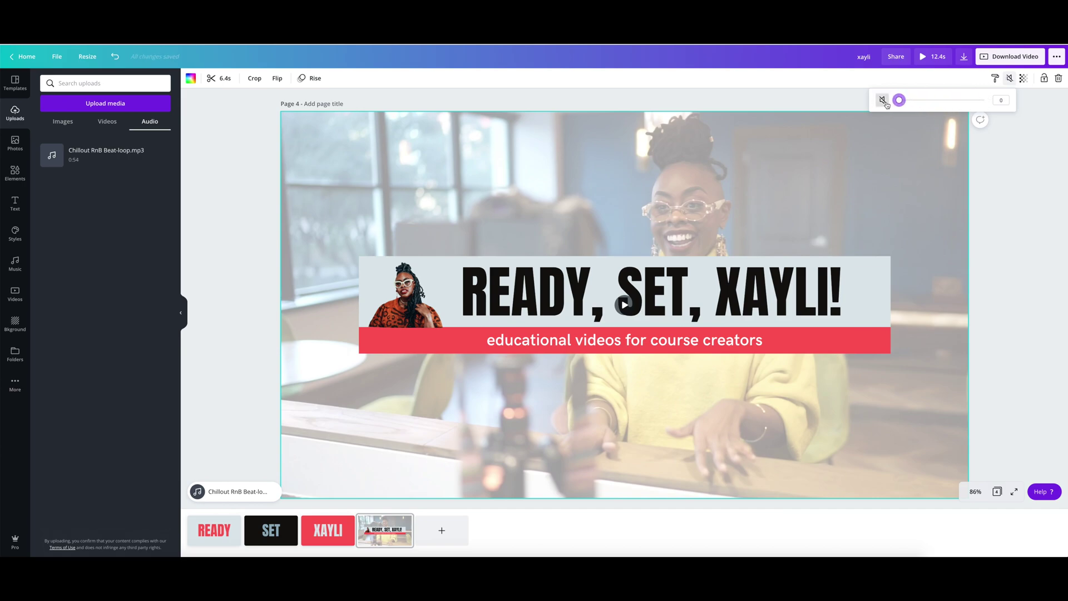
click(693, 175)
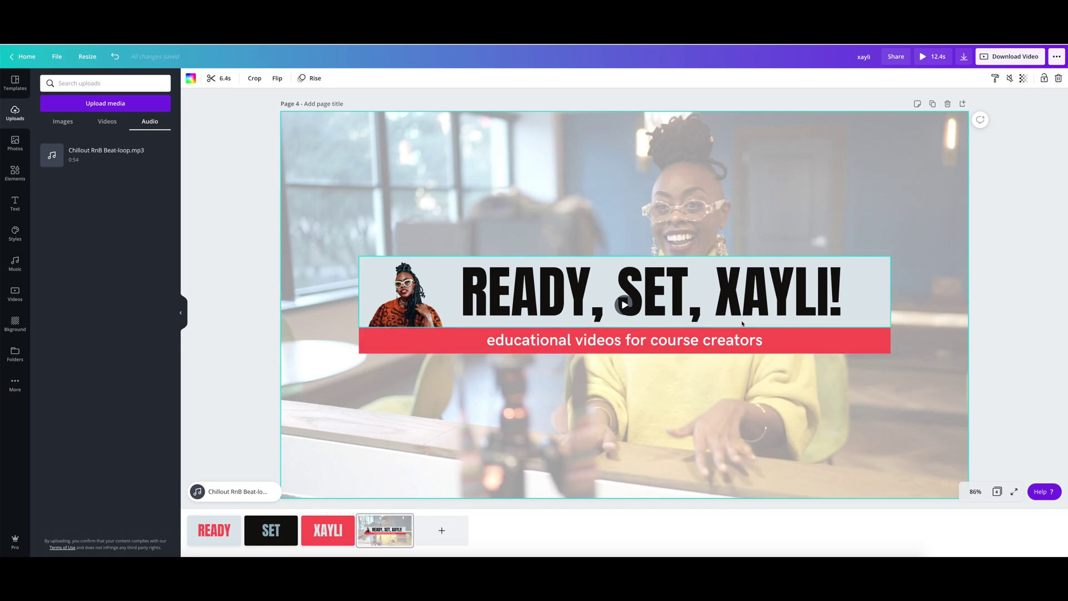
Preview the intro from the first page and download all four pages as an MP4 video.
click(198, 533)
click(933, 58)
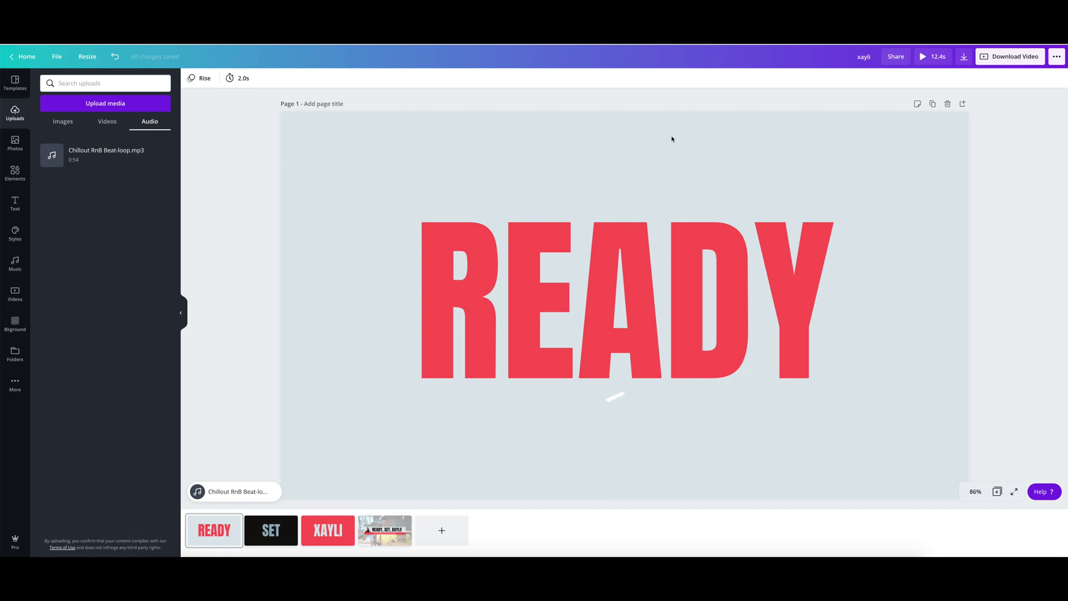
click(964, 57)
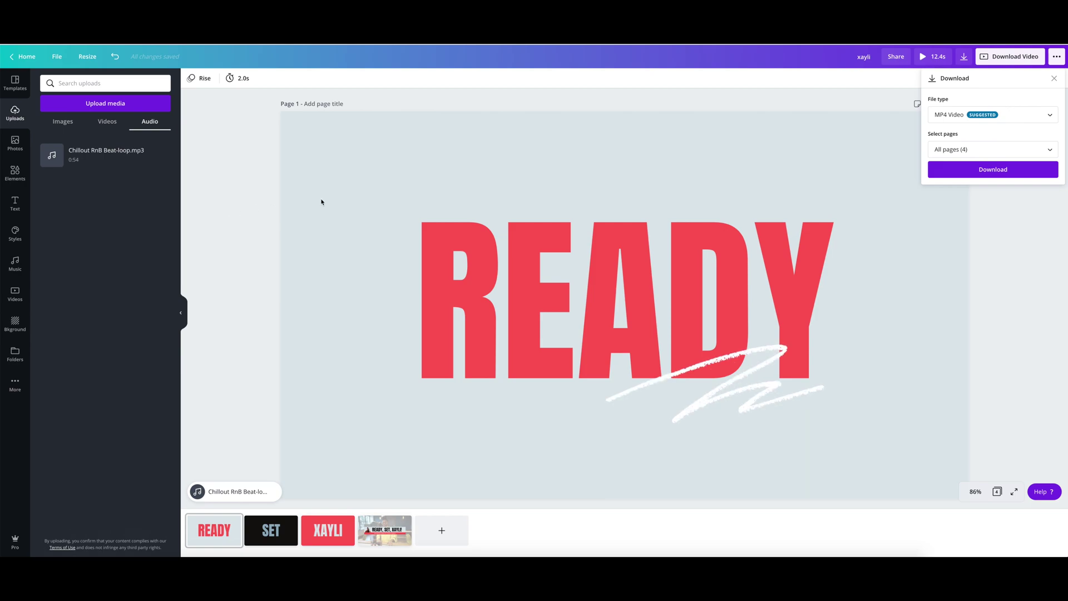
click(969, 174)
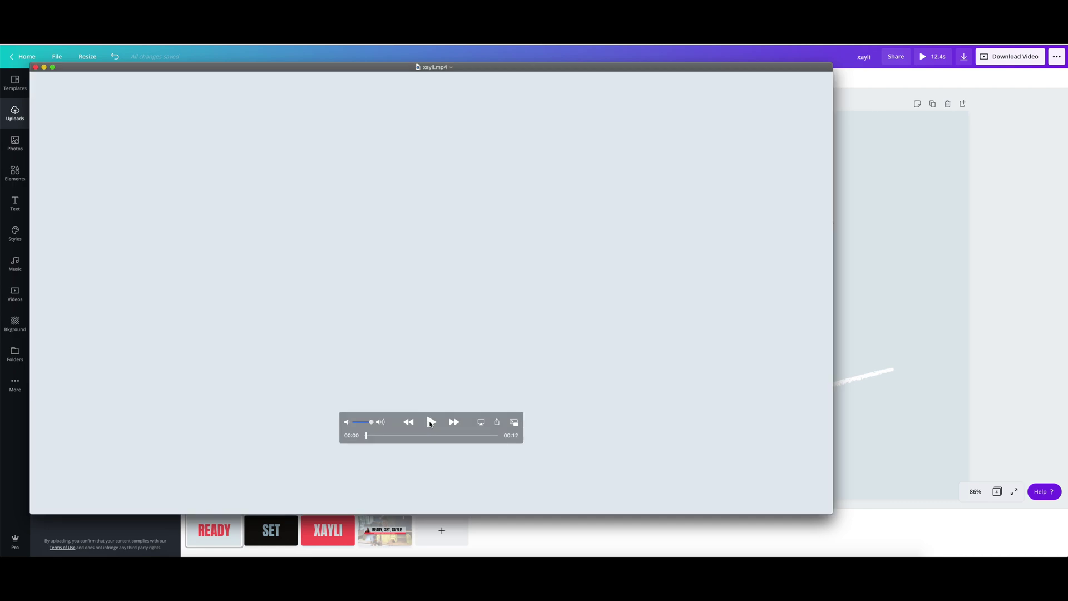
Play the downloaded xayli.mp4 in the media player to check the finished intro and close it.
click(431, 423)
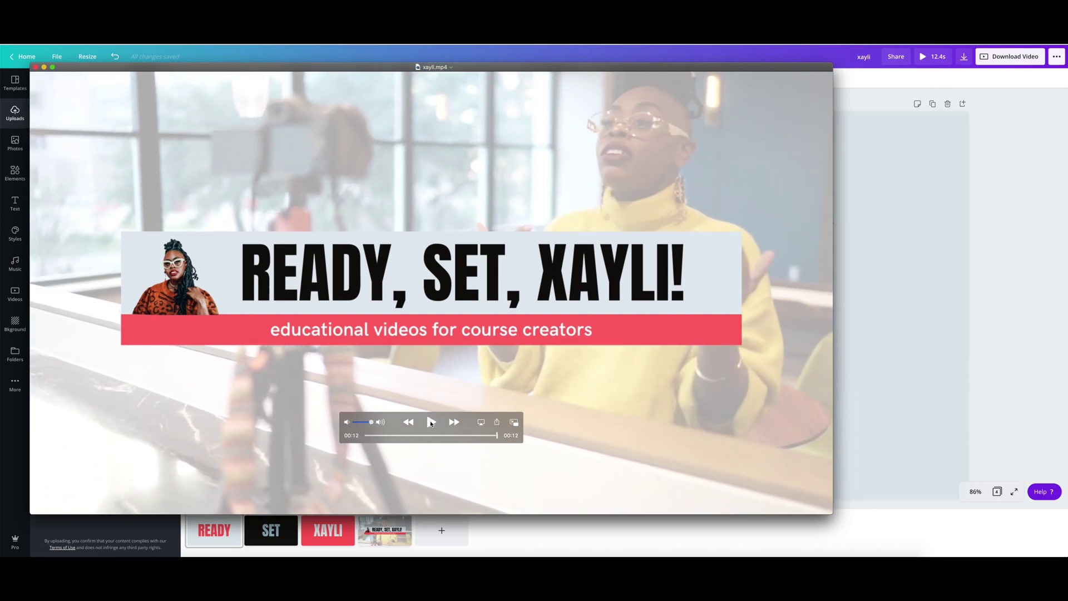
click(431, 422)
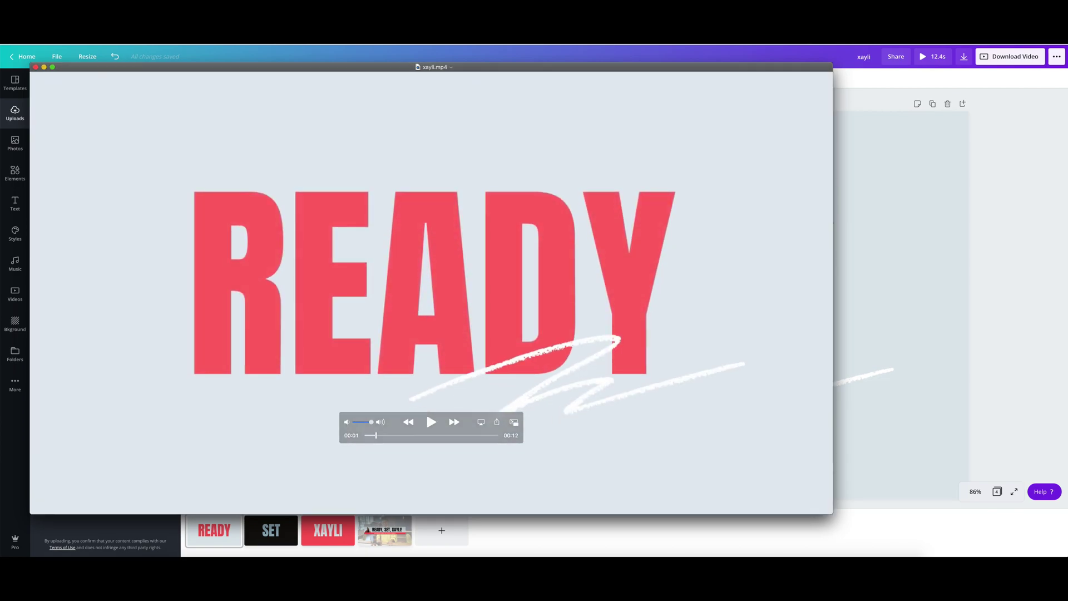
click(35, 68)
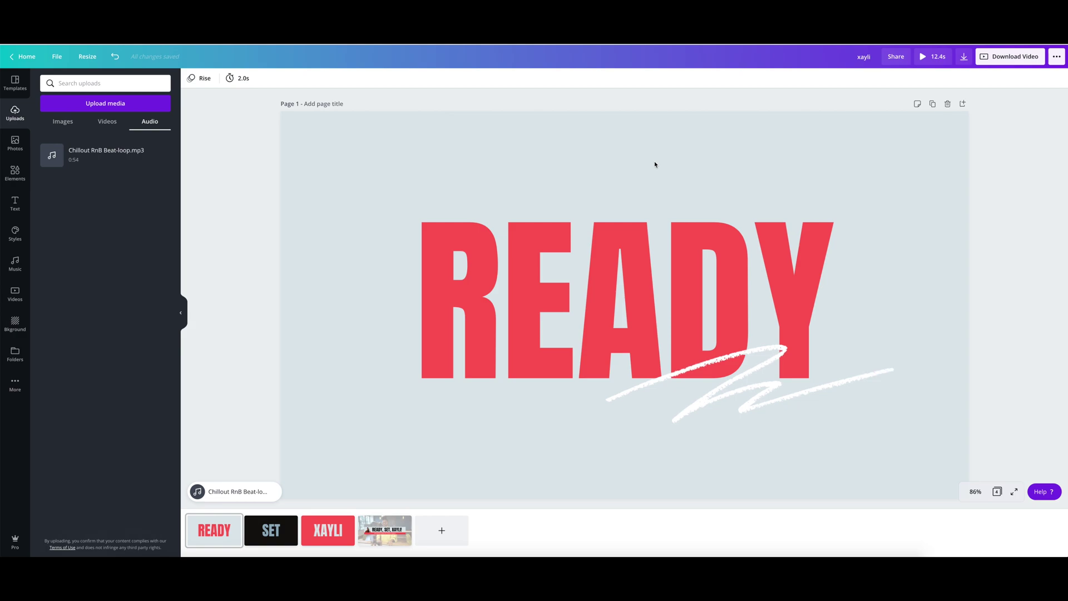